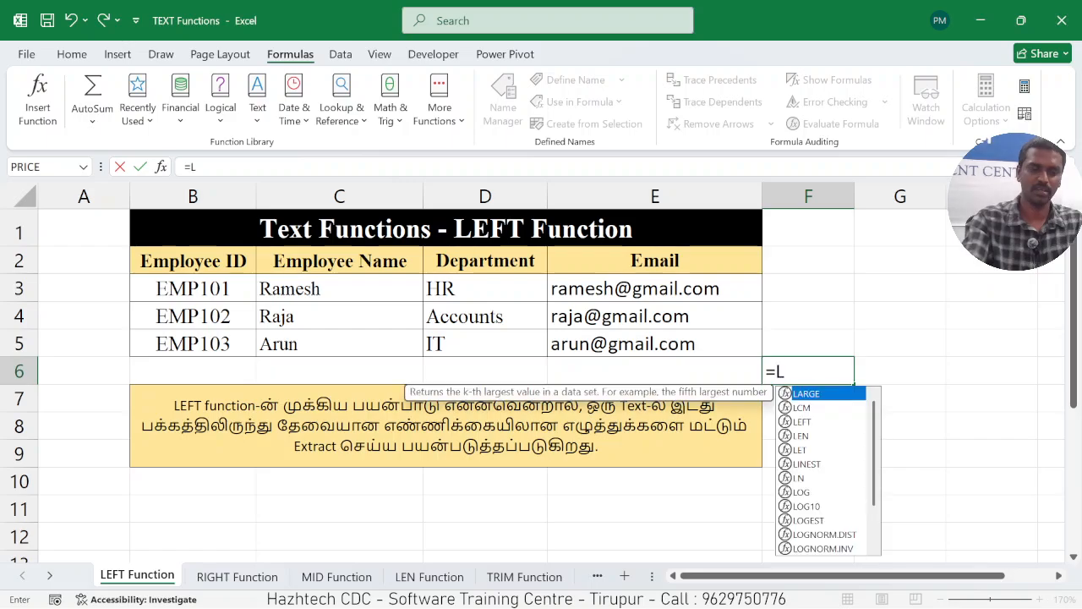
Complete the formula =LEFT(C3,3) in cell F6 to extract the first three characters of the first employee name.
key(BackSpace)
text(FT)
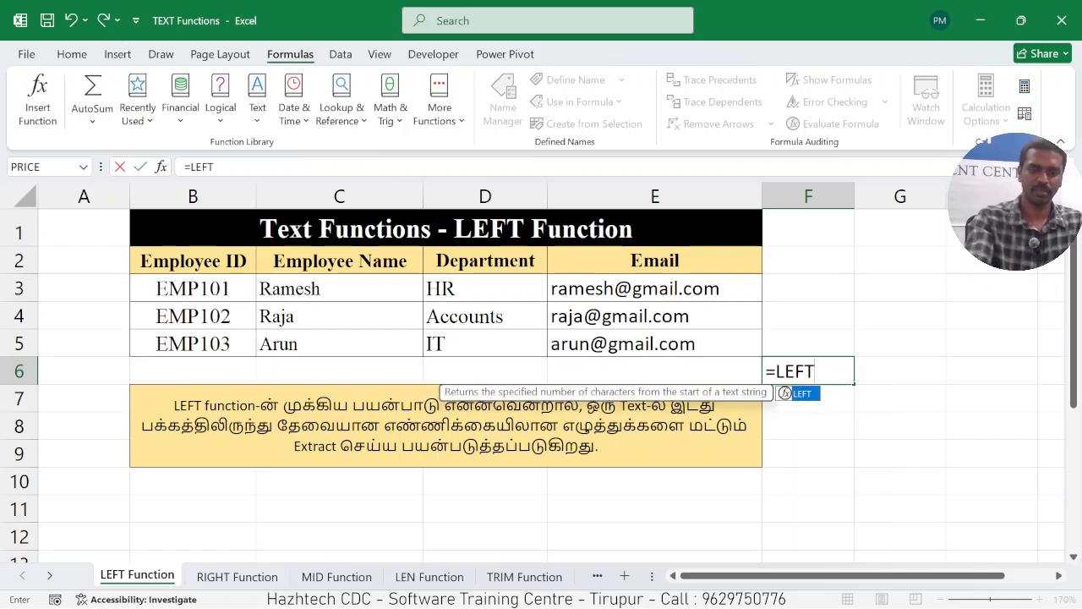
text(()
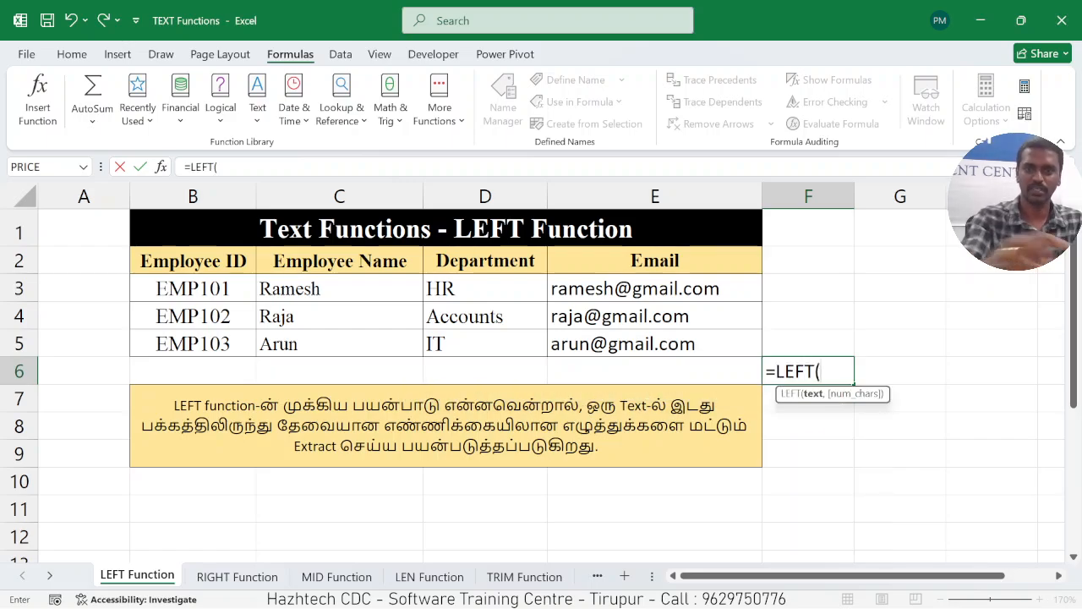
click(322, 288)
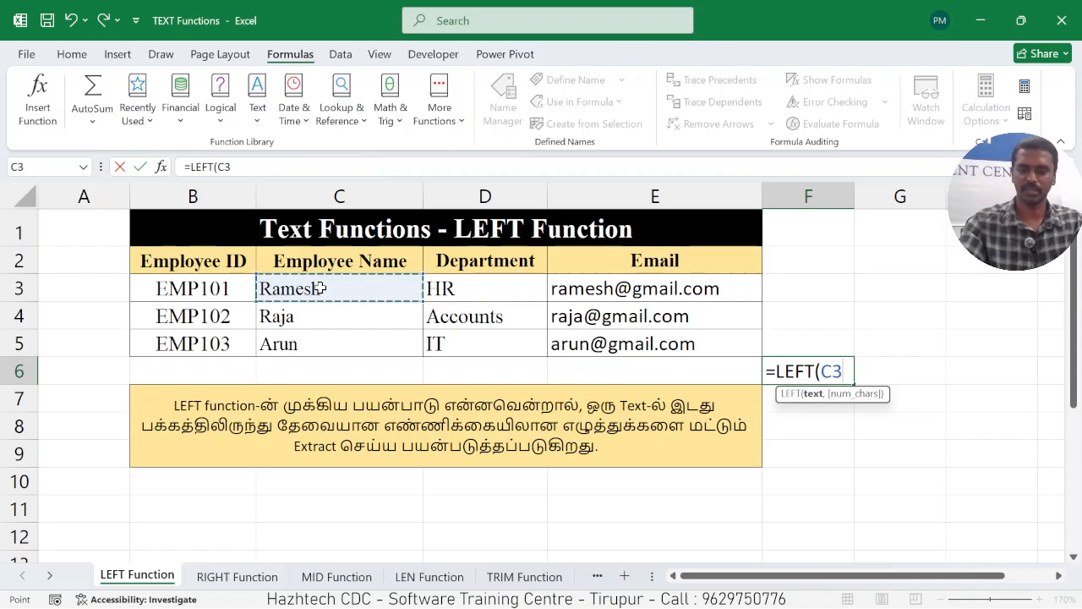
text(,)
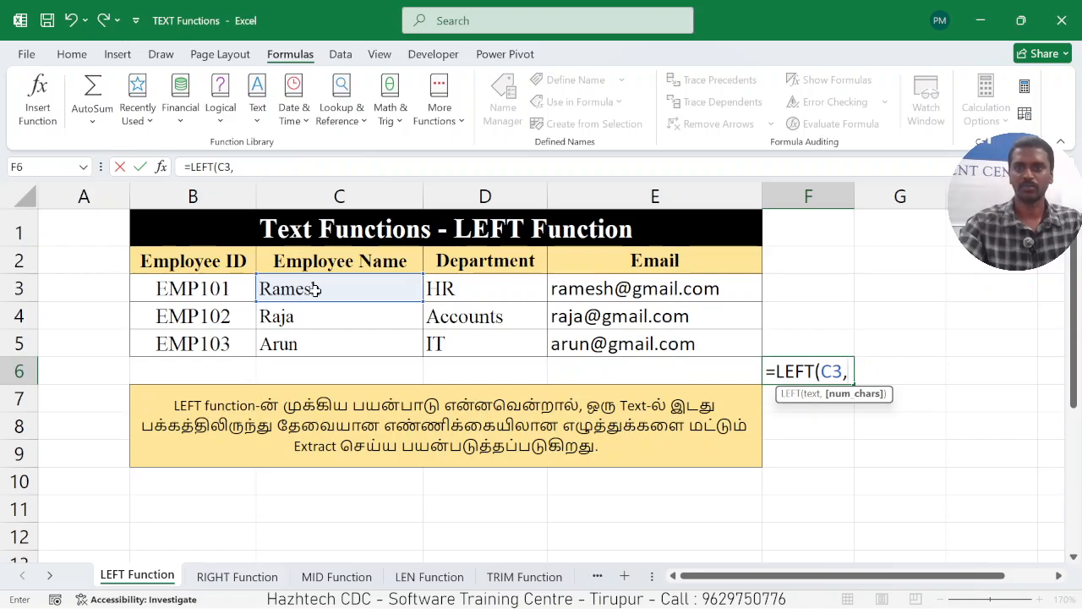
text(3)
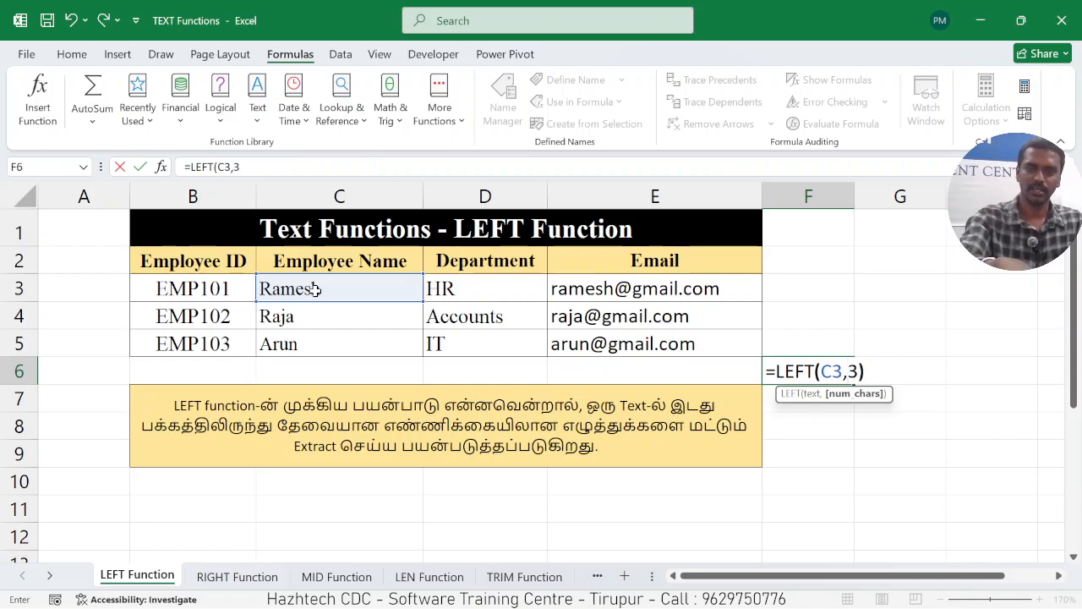
text())
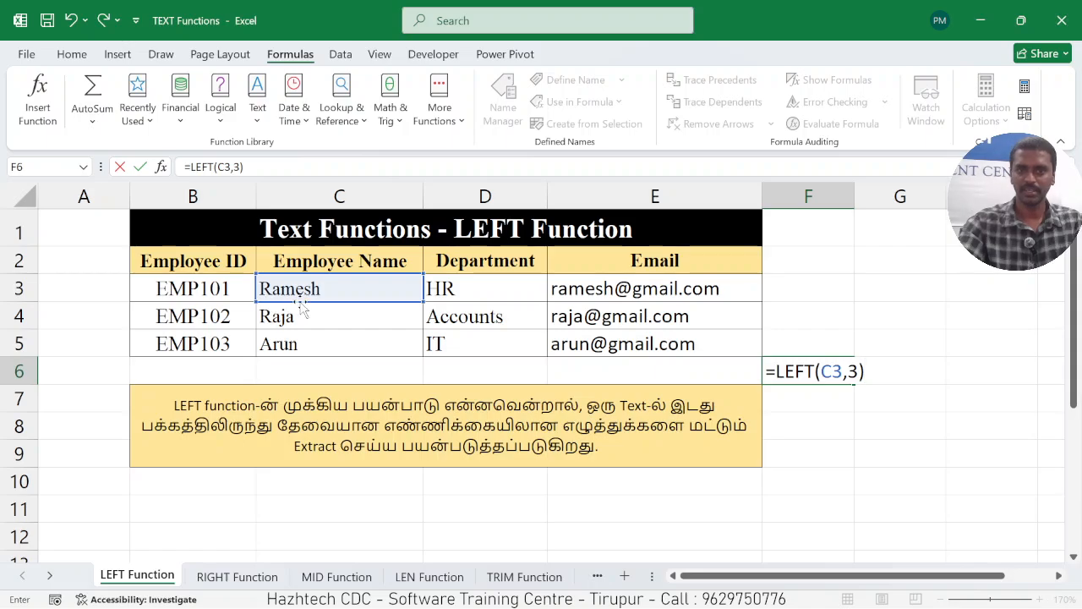
key(Return)
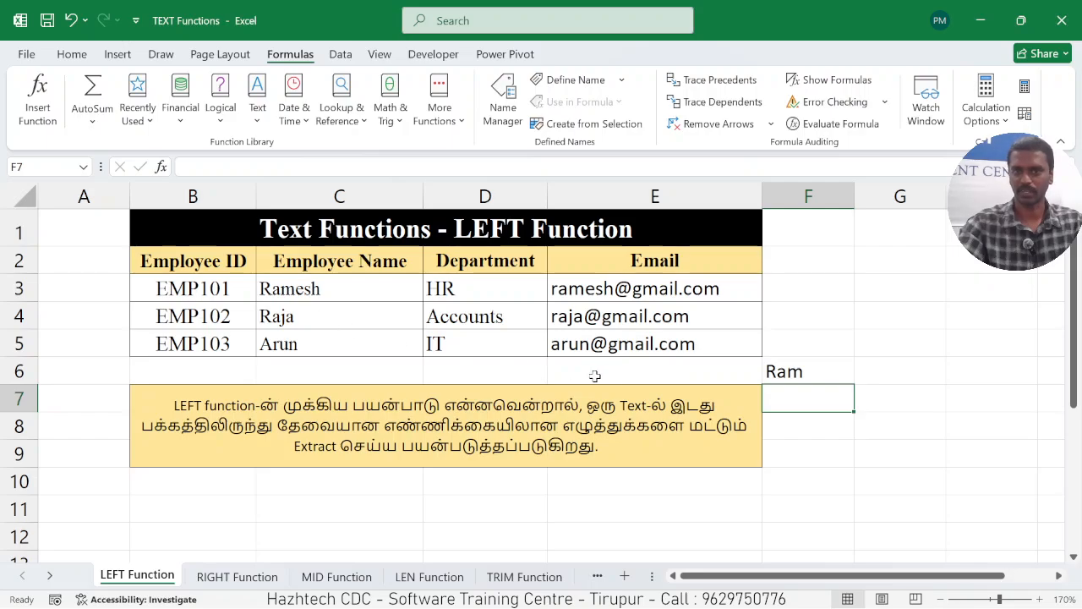
click(839, 376)
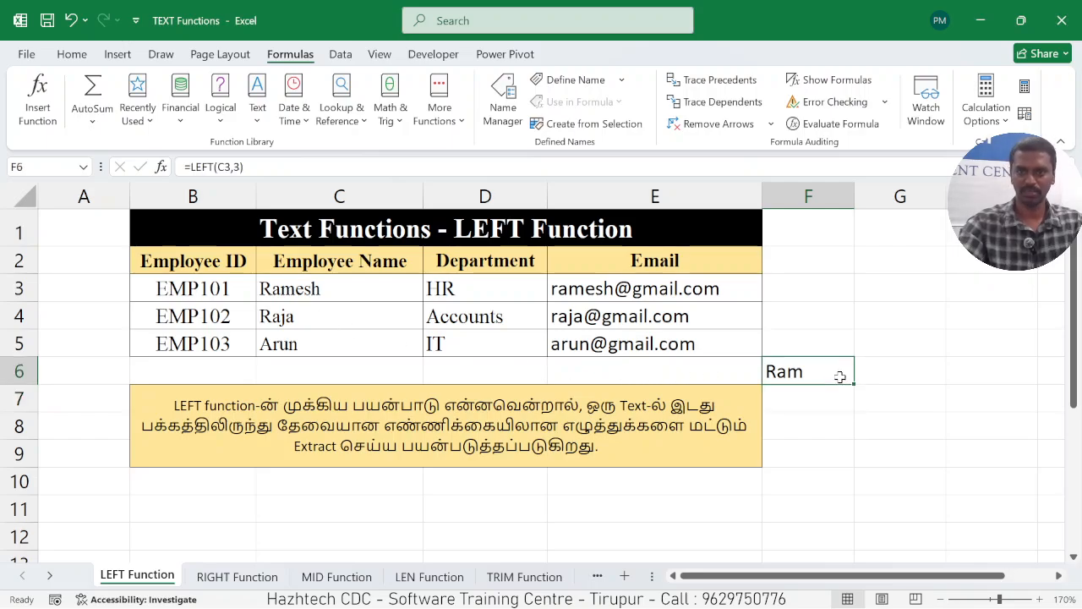
On the RIGHT Function sheet, enter =RIGHT(C5,3) in cell F6 to extract the last three characters of the third employee name.
click(241, 578)
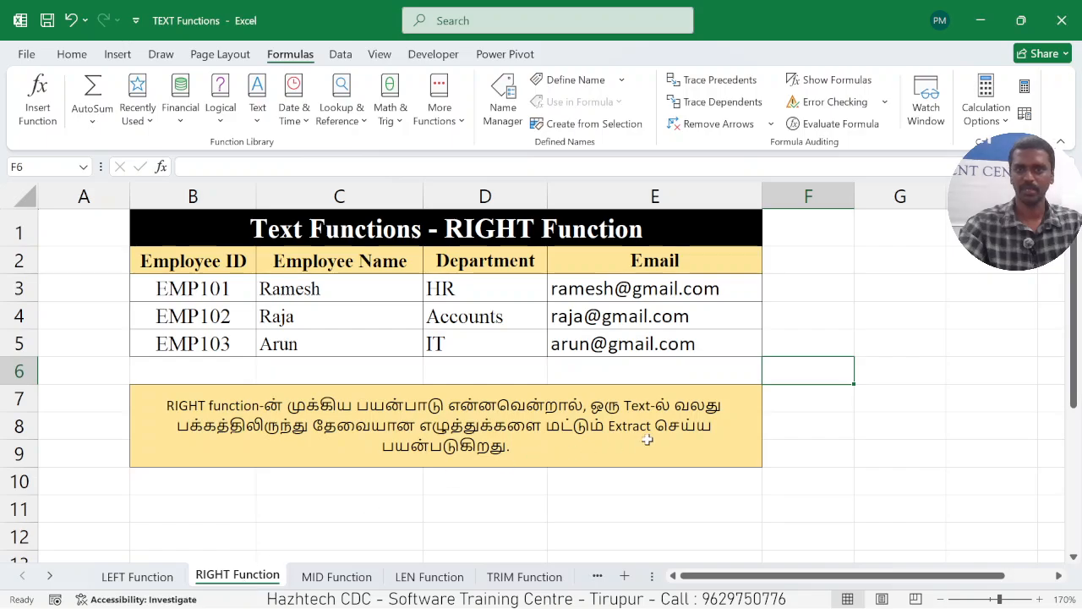
text(=)
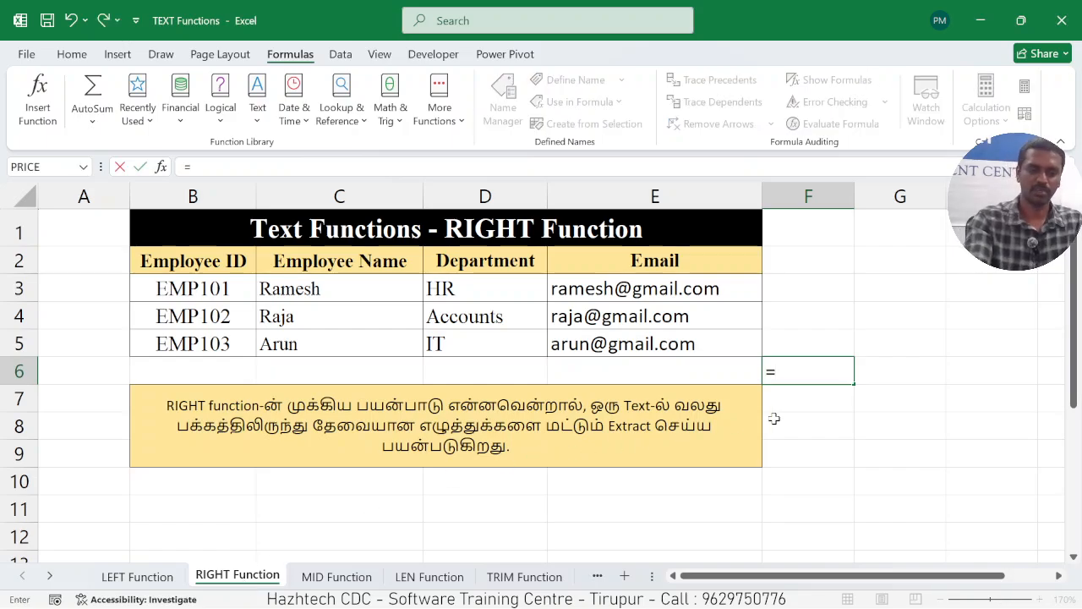
text(RIGHT()
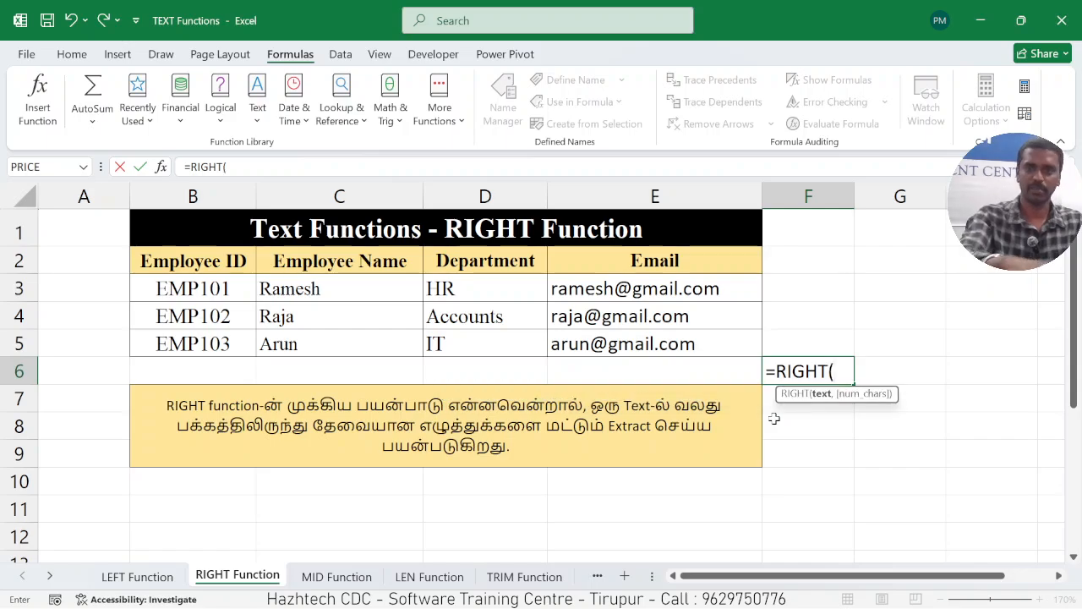
click(340, 339)
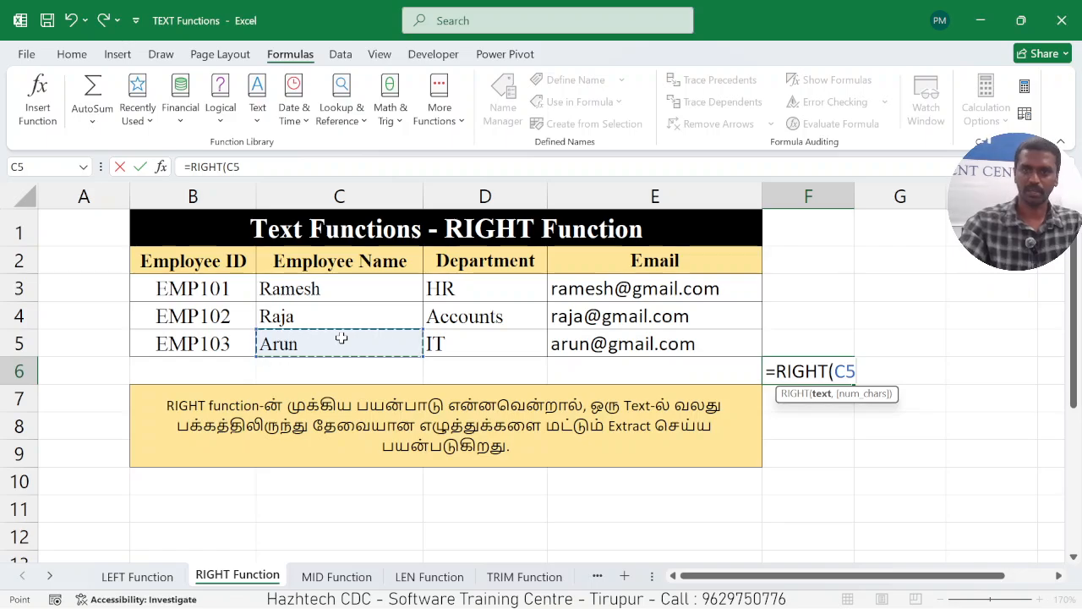
text(,)
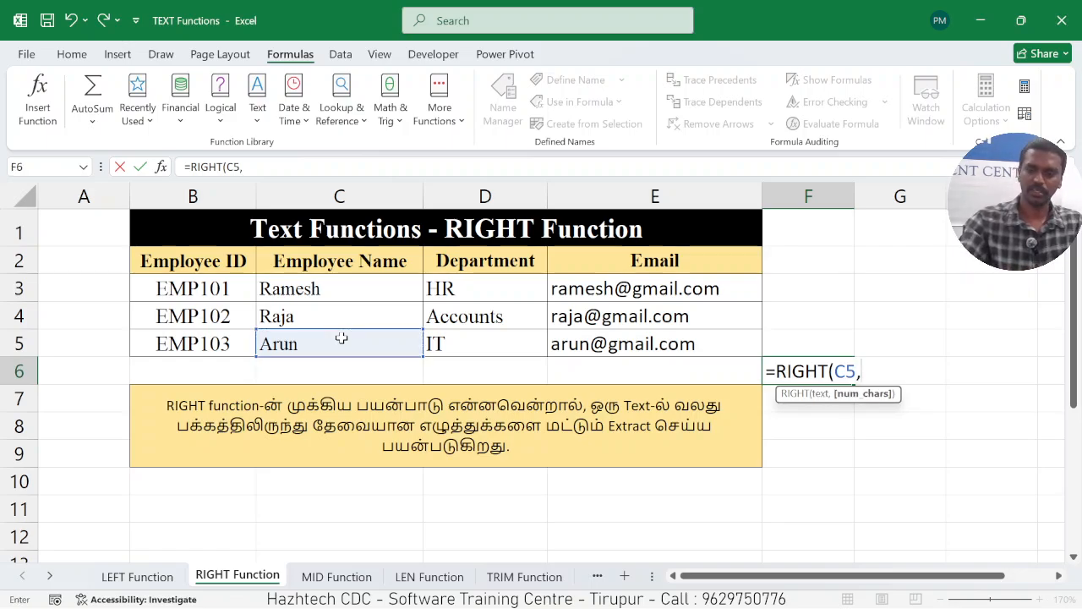
text(3)
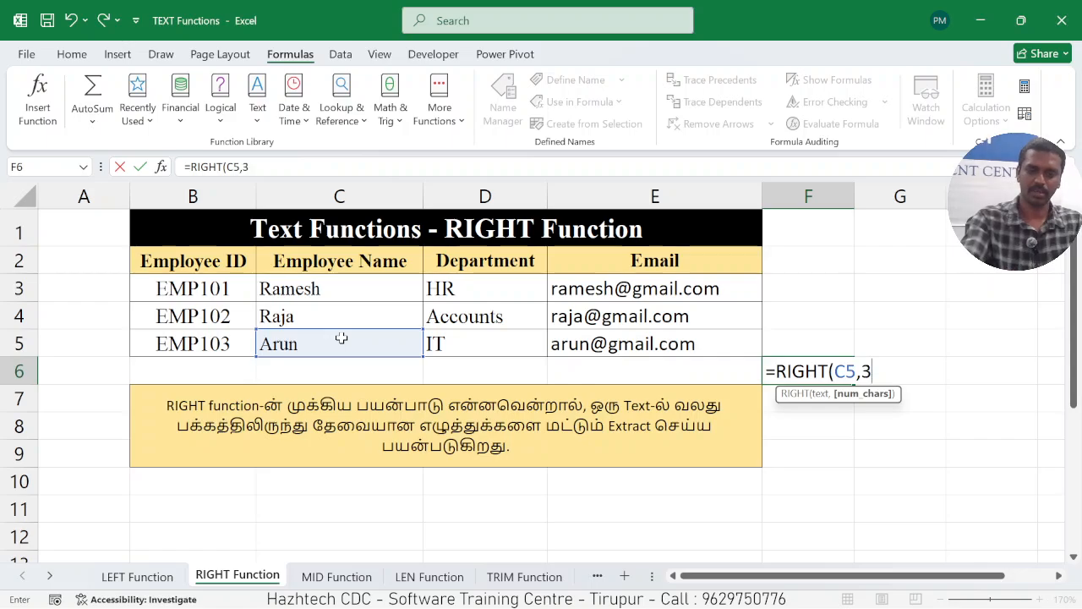
text())
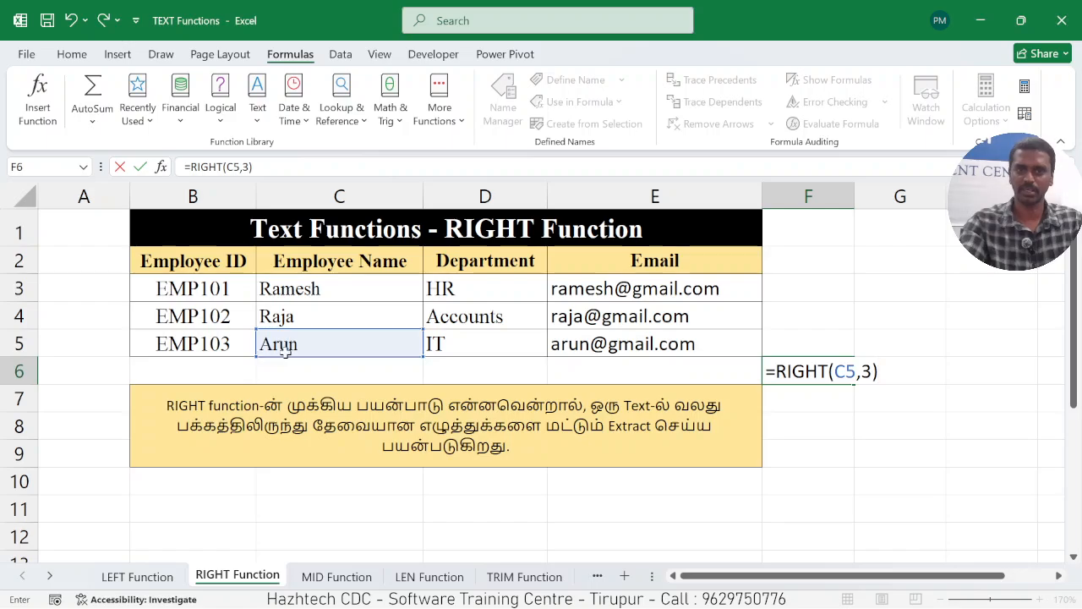
key(Return)
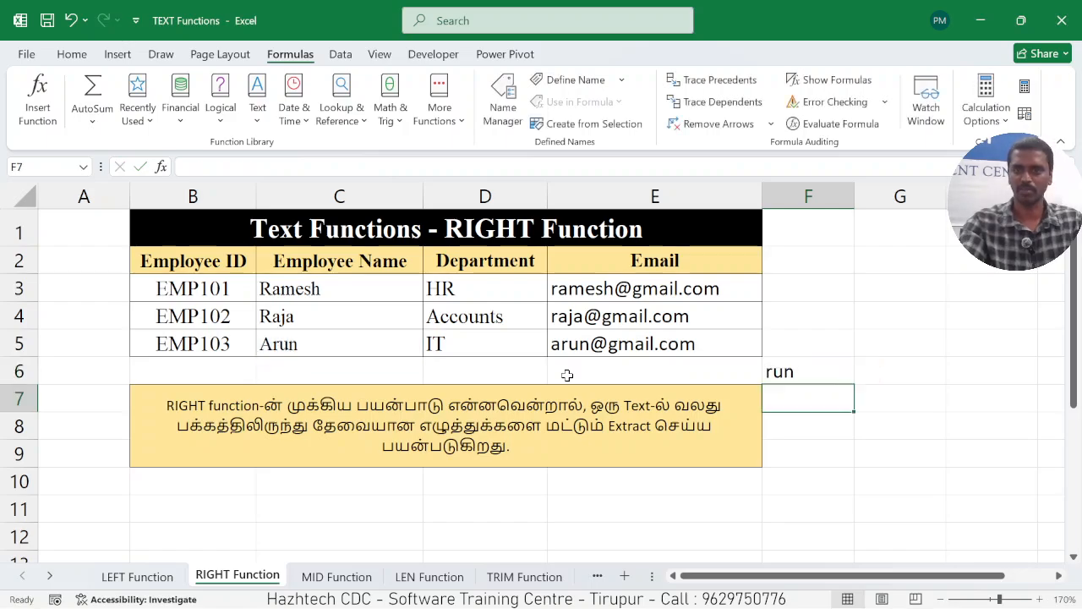
click(829, 423)
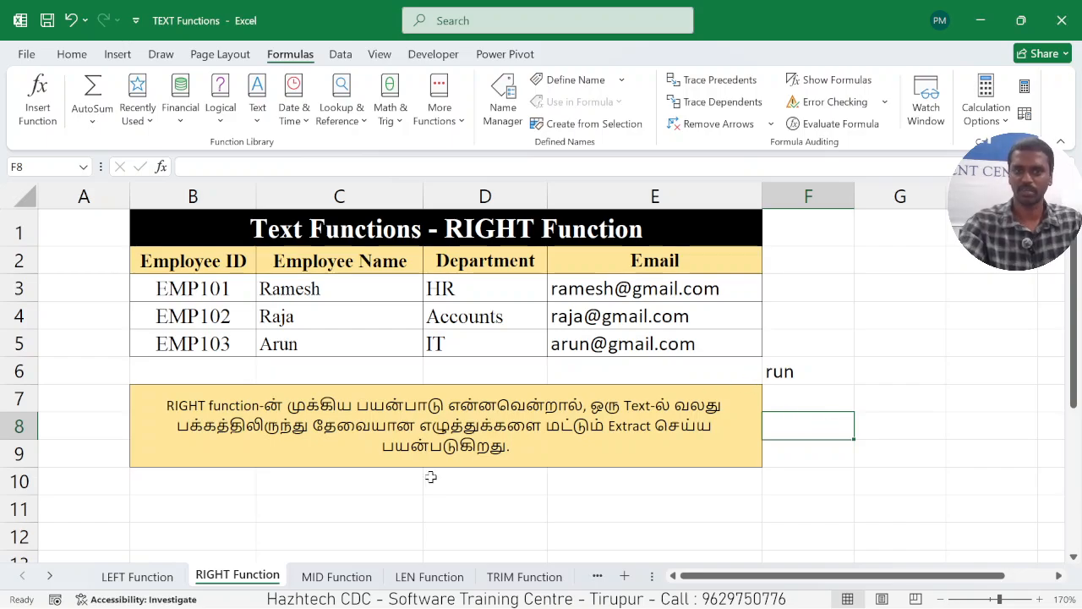
On the MID Function sheet, enter =MID(C3,3,2) in cell F6 to extract two characters starting from the third.
click(337, 576)
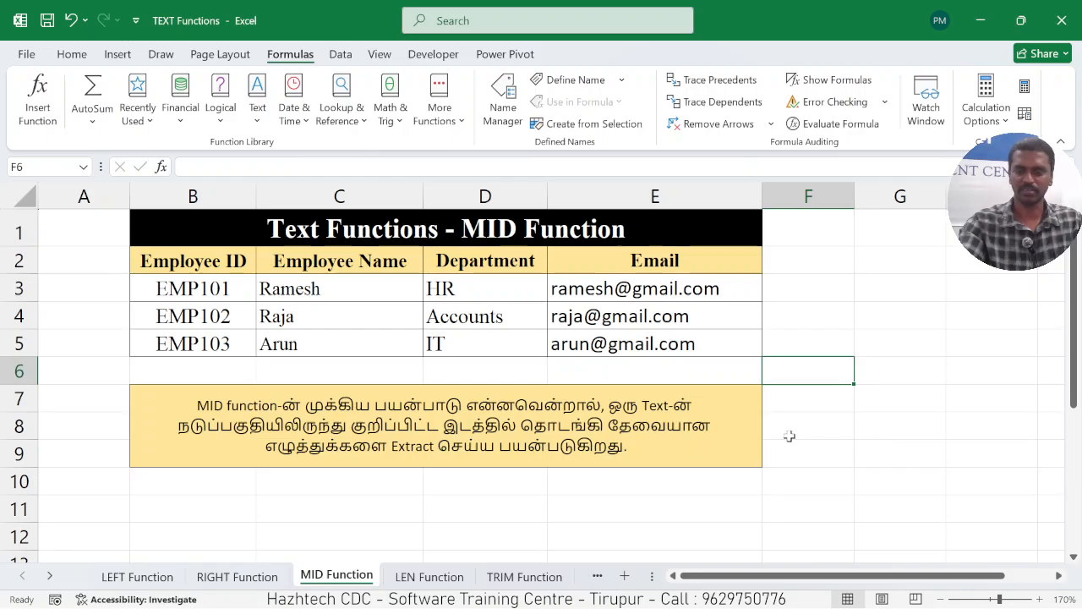
text(=M)
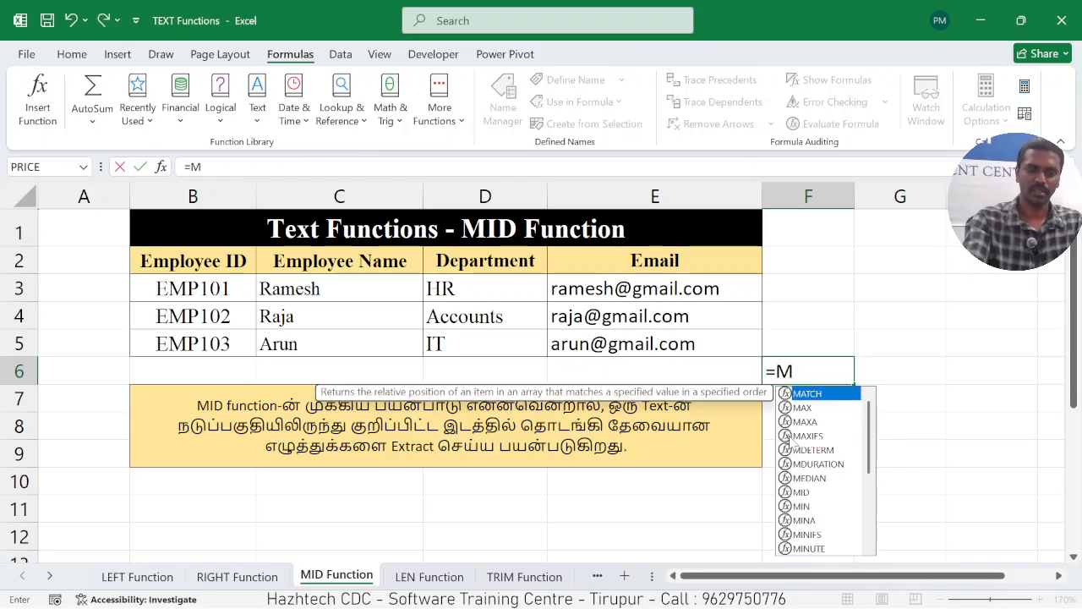
text(ID()
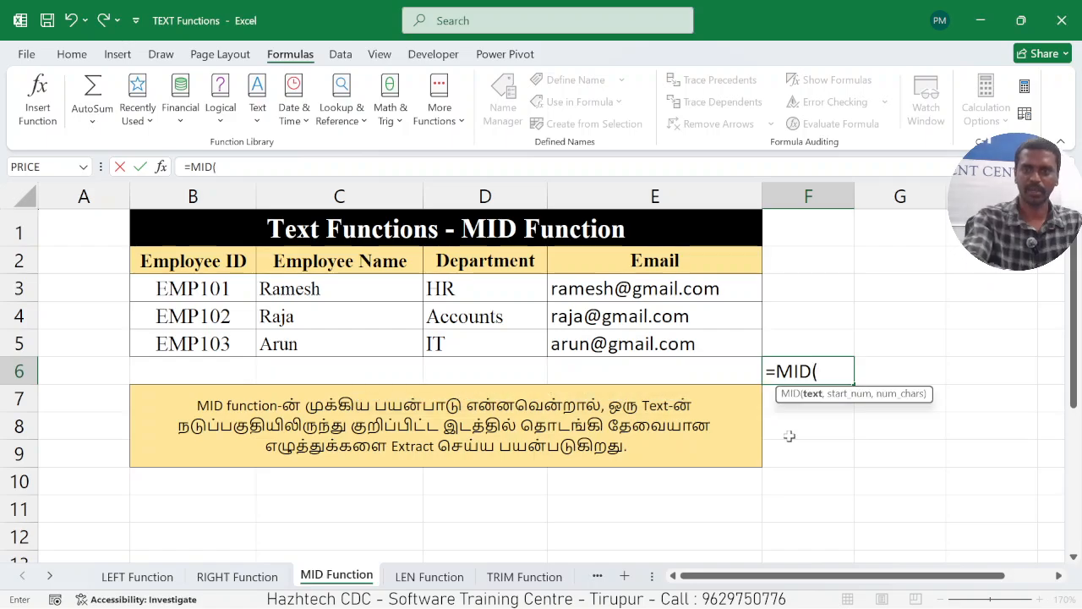
click(311, 289)
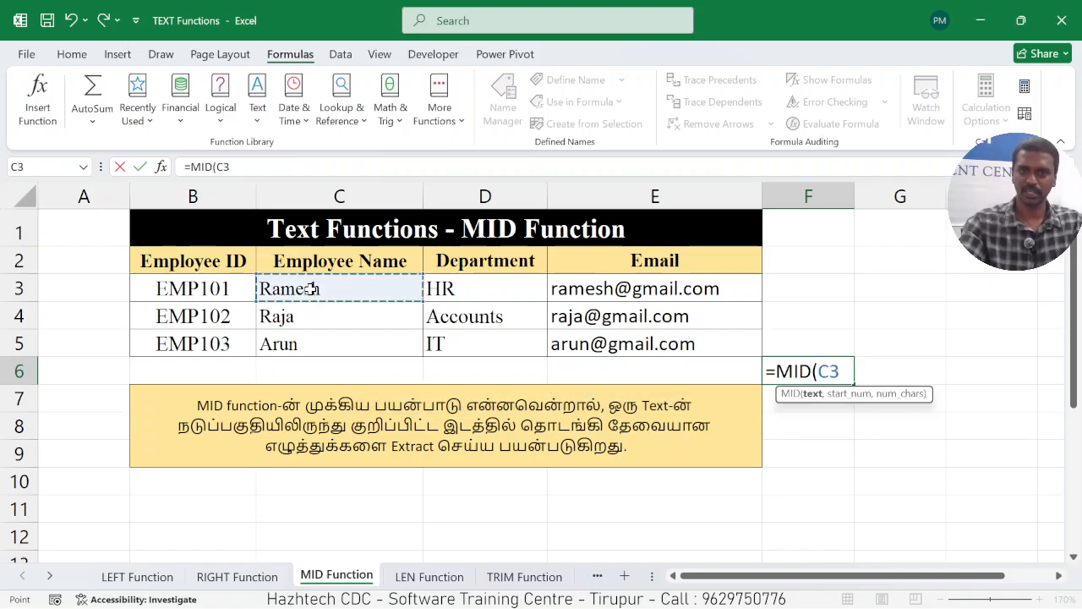
text(,)
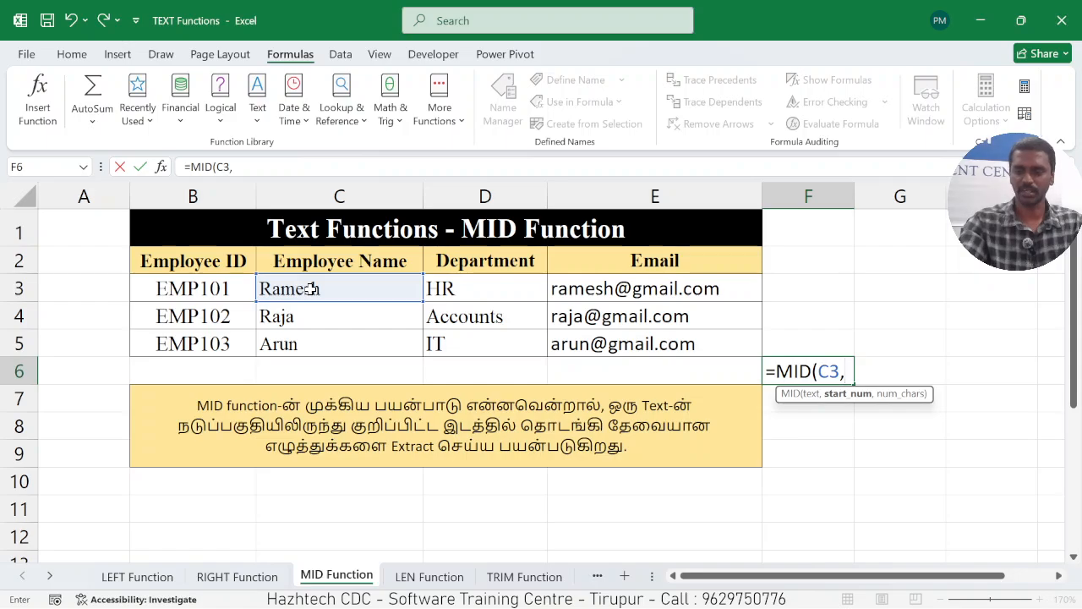
text(3)
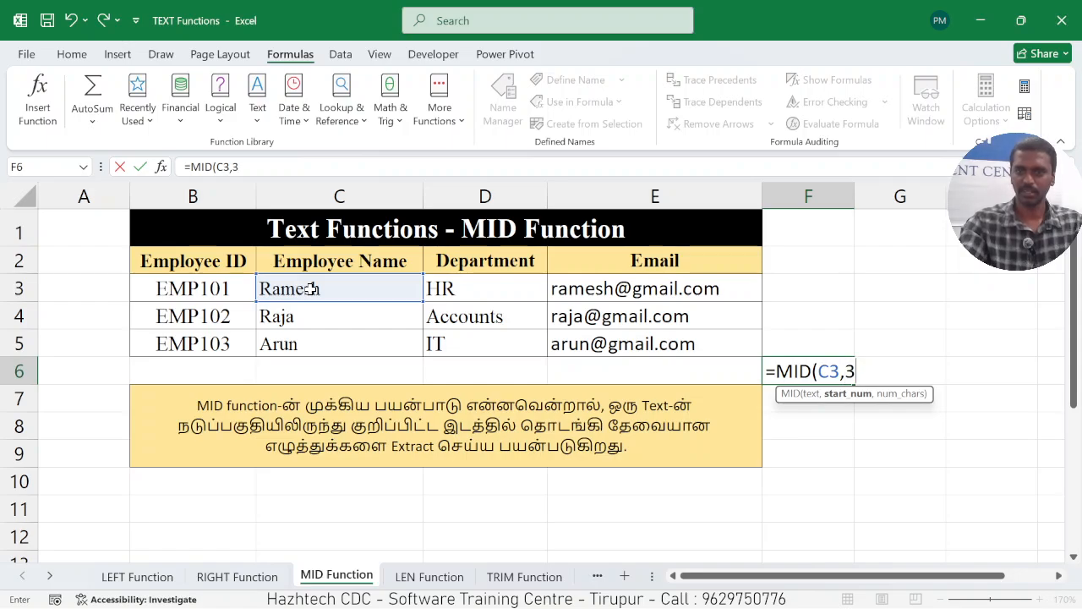
text(,)
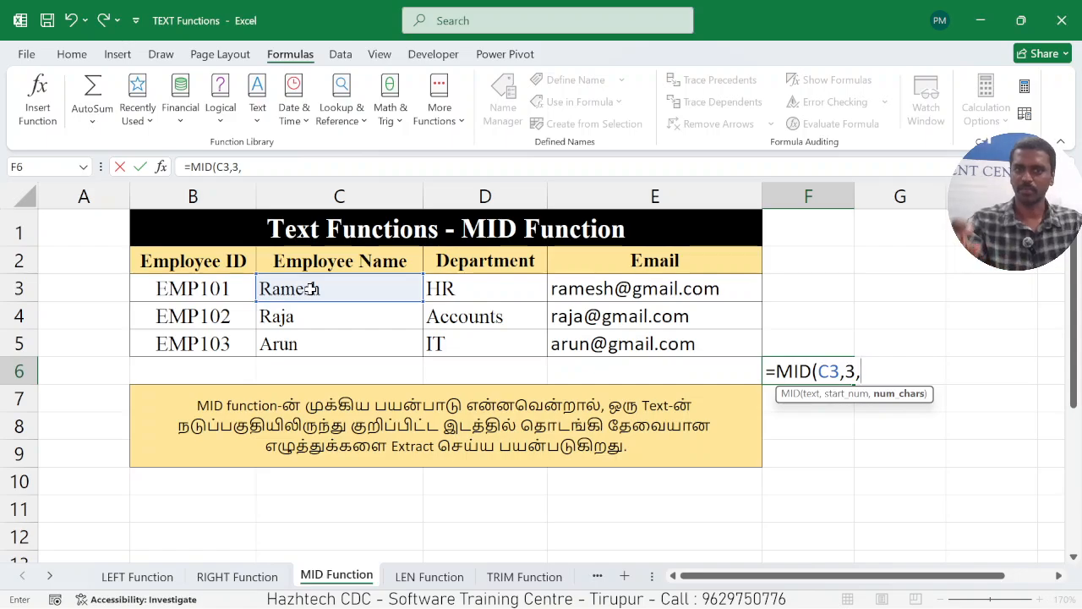
text(2)
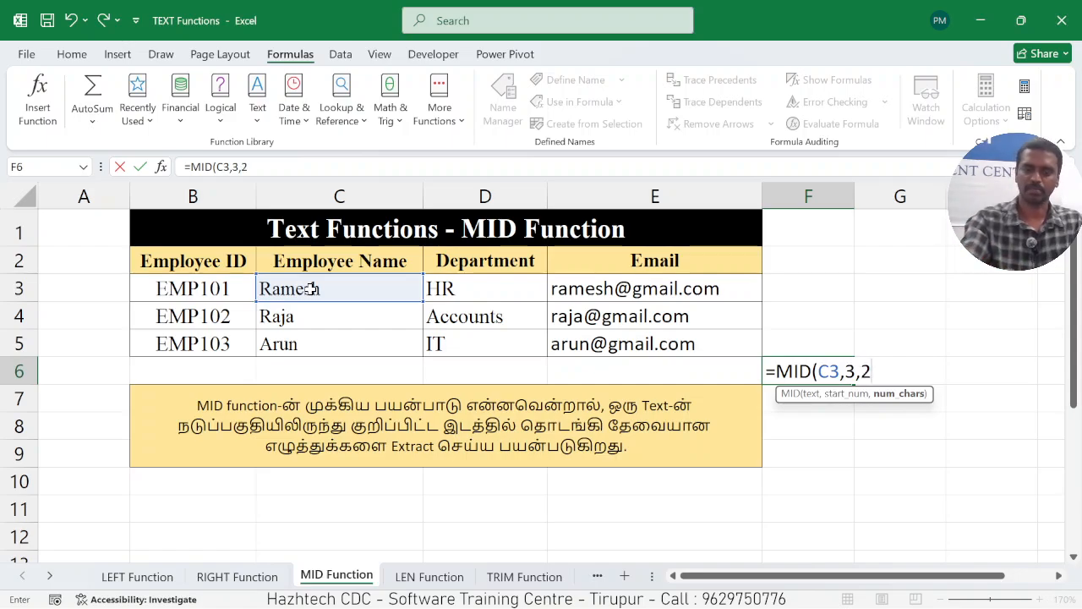
text())
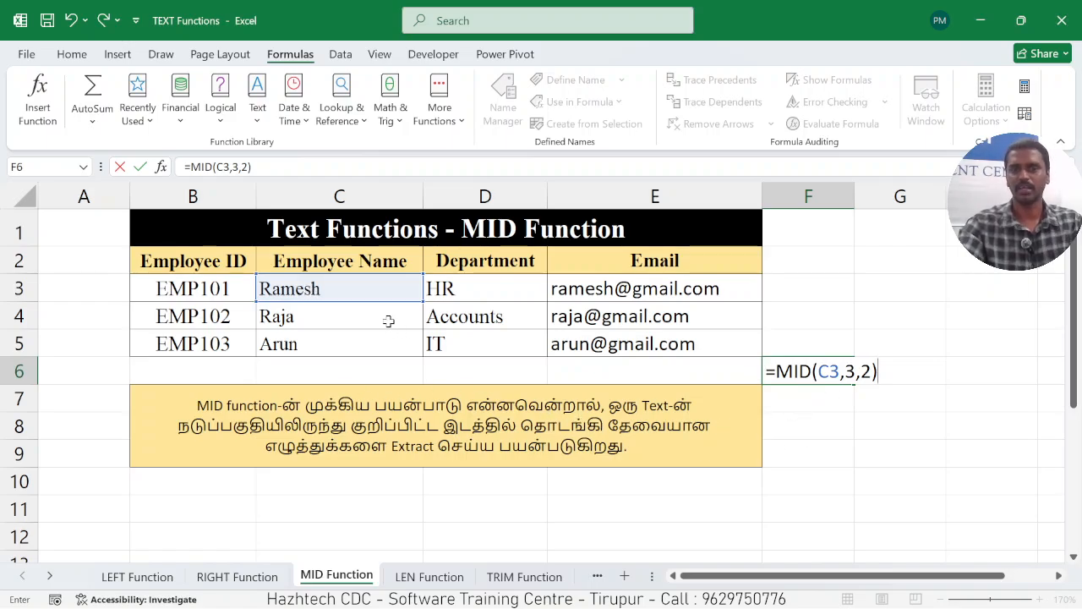
key(Return)
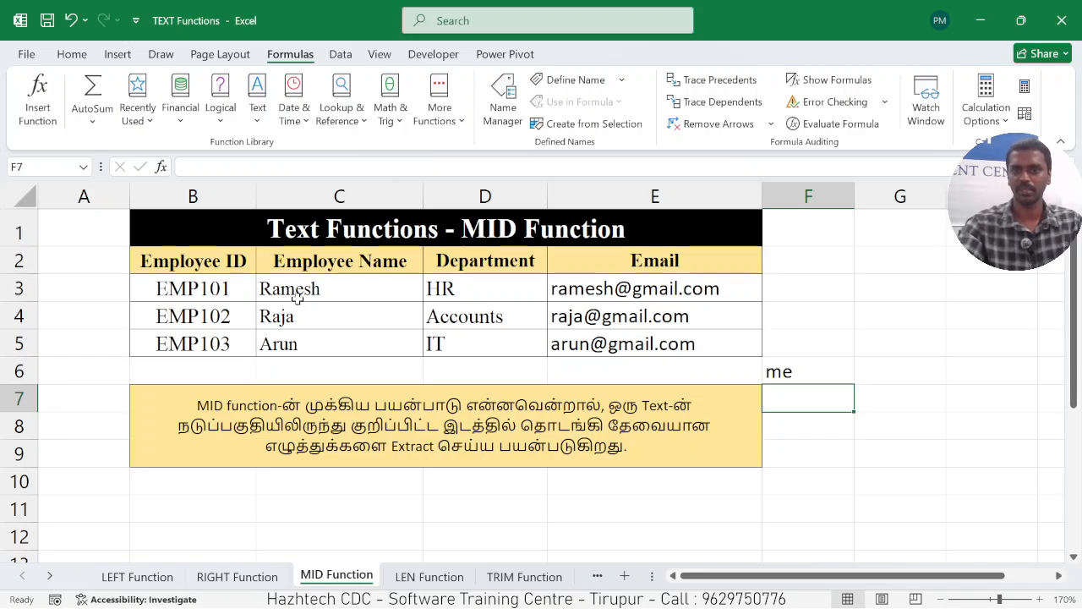
click(806, 372)
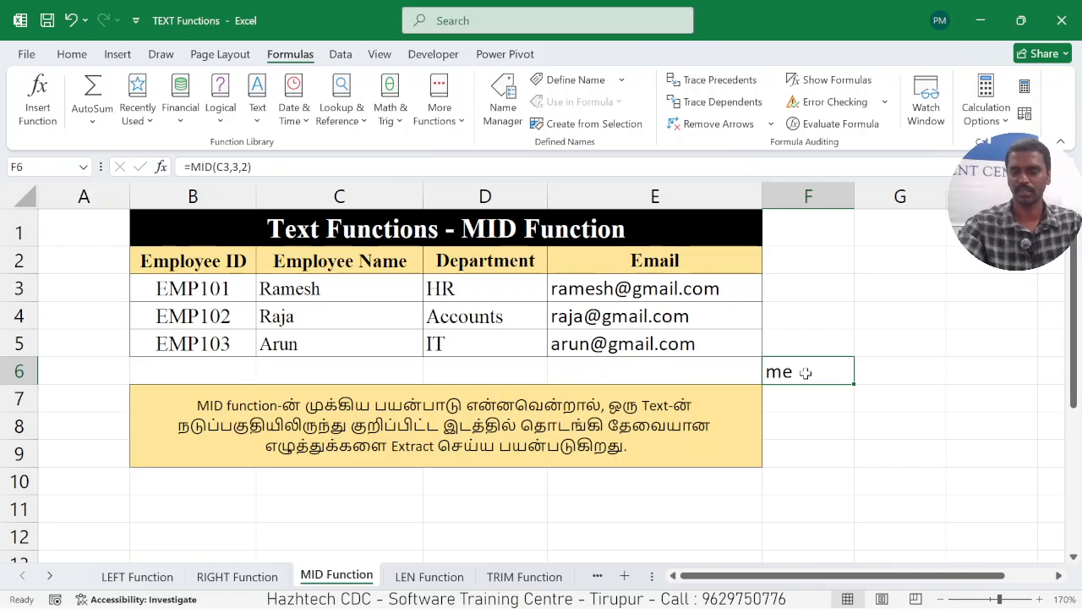
On the LEN Function sheet, enter =LEN(C3) in cell F6 to count the characters in the first employee name.
click(422, 576)
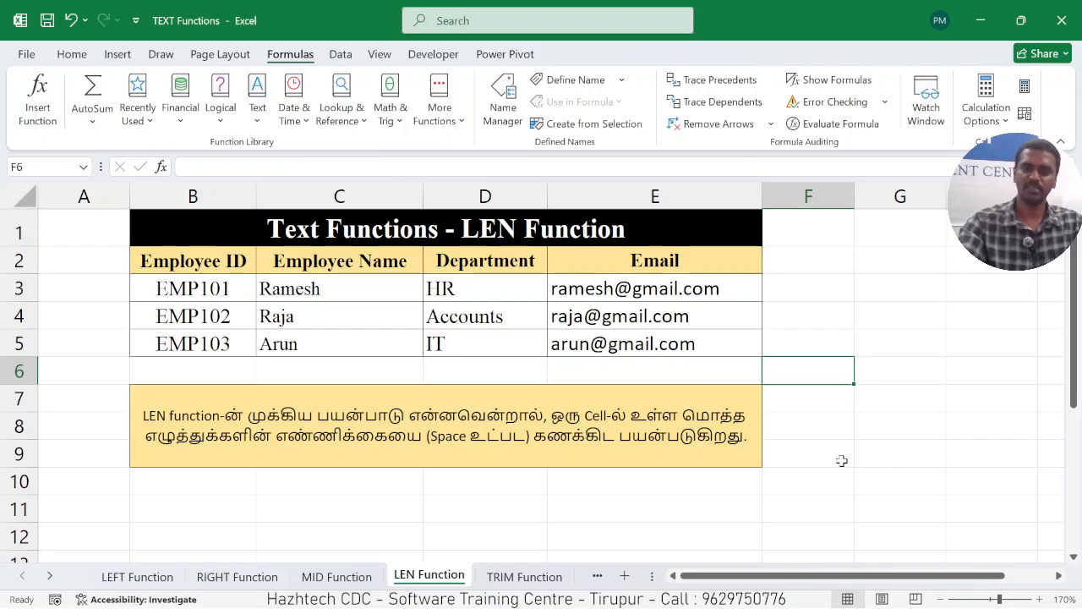
text(=LEN)
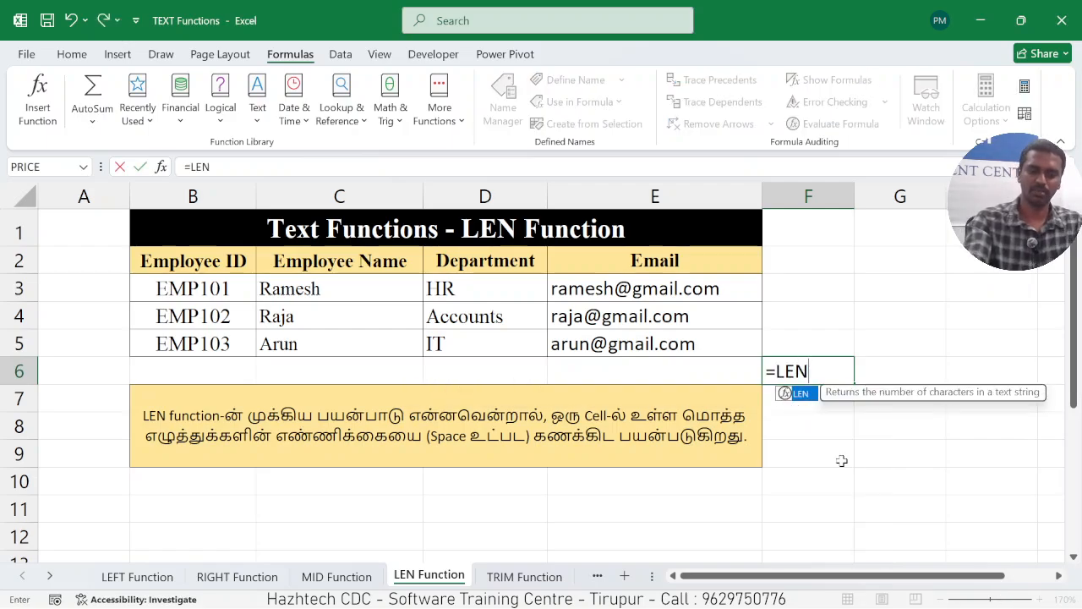
text(()
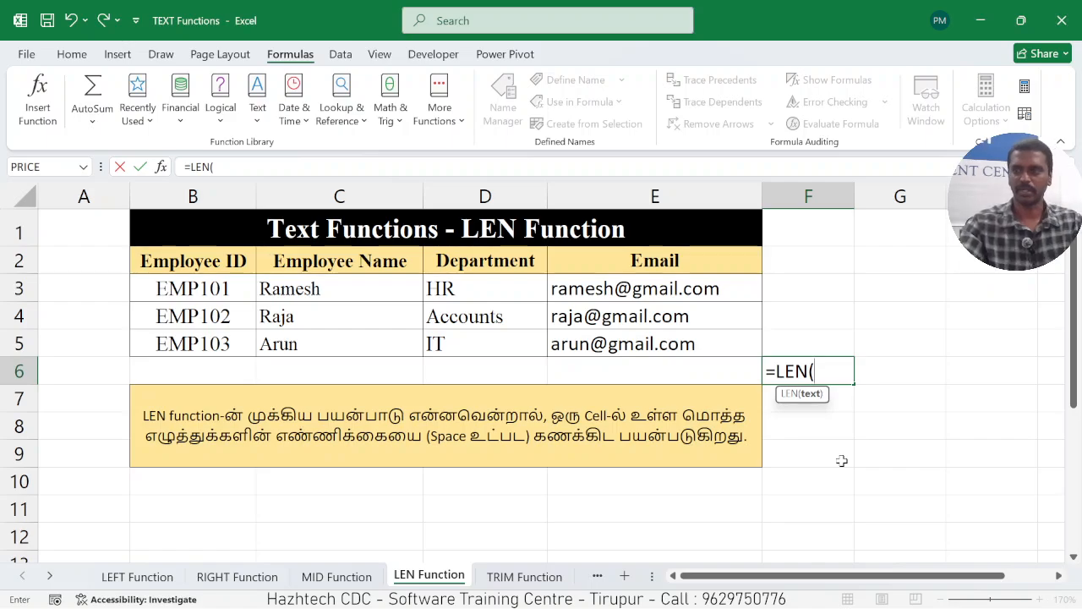
click(347, 290)
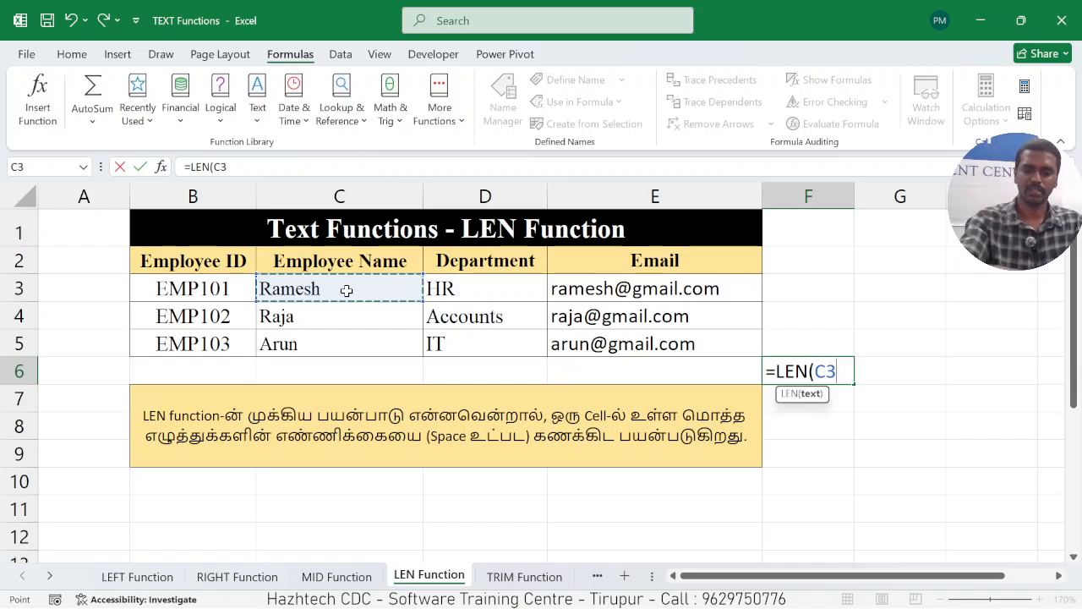
text())
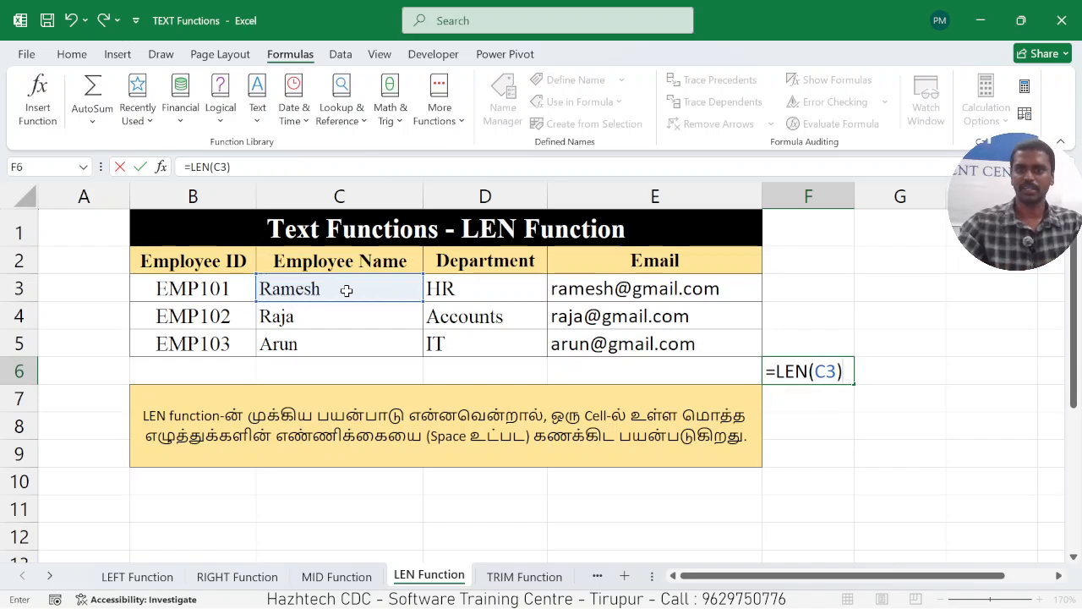
key(Return)
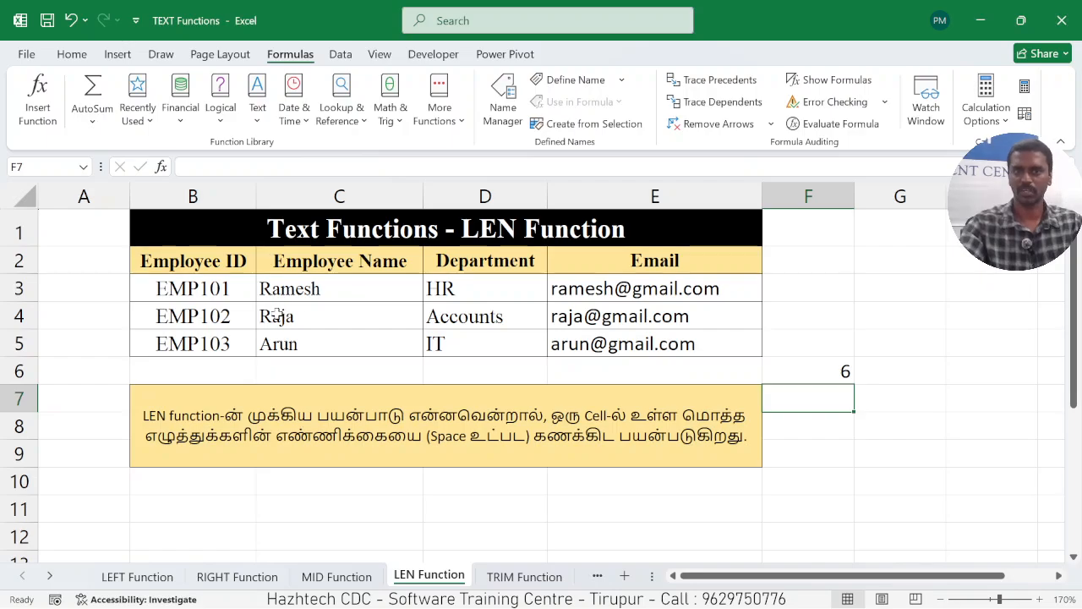
click(806, 366)
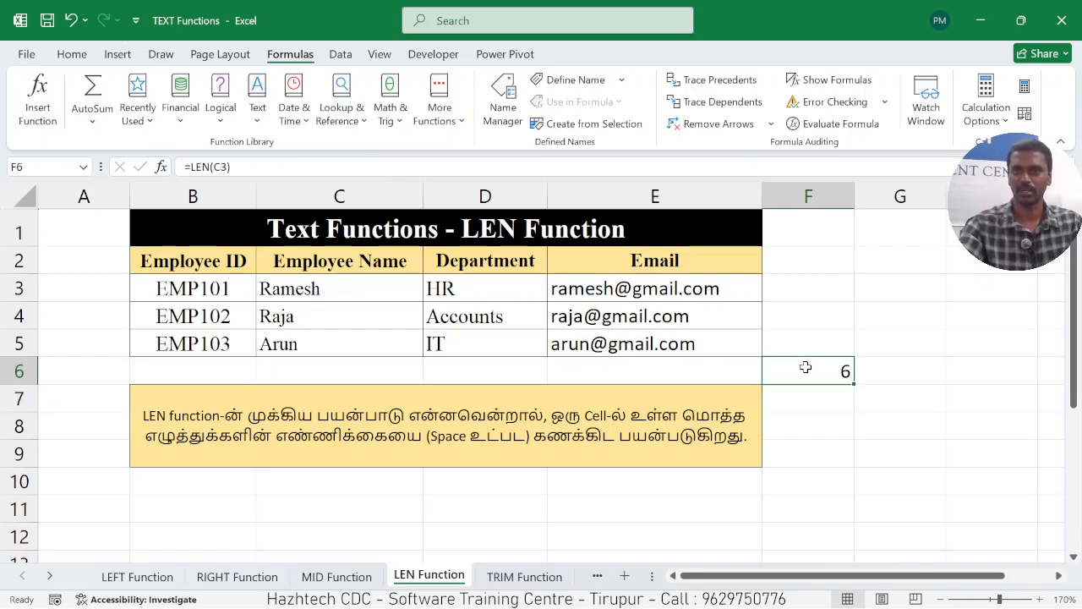
On the TRIM Function sheet, enter =TRIM(C3) in cell F6 to remove the extra spaces from the first employee name.
click(523, 575)
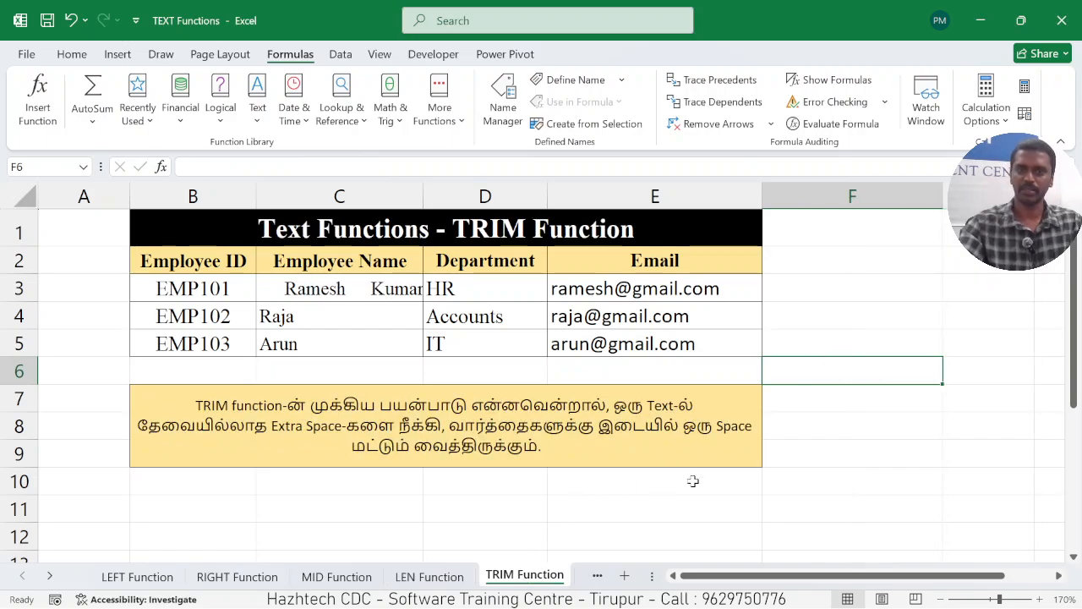
click(348, 292)
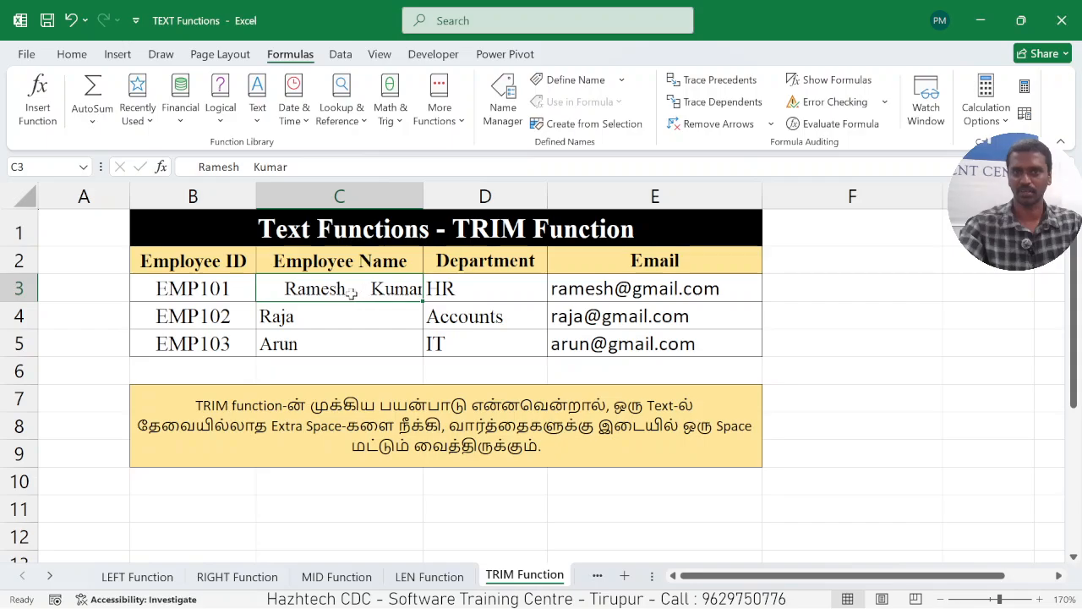
click(810, 366)
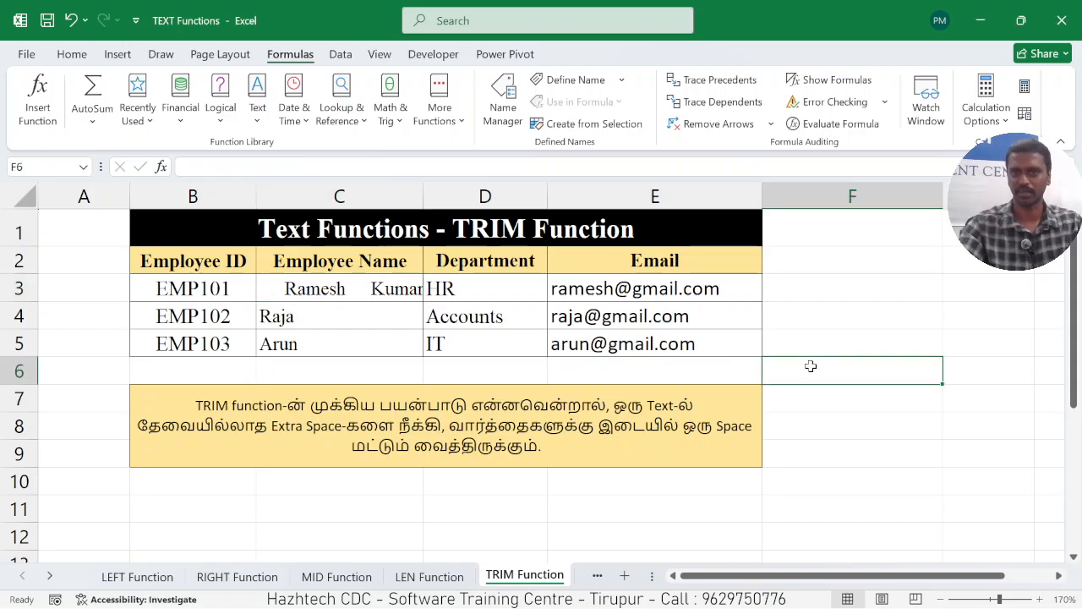
text(=)
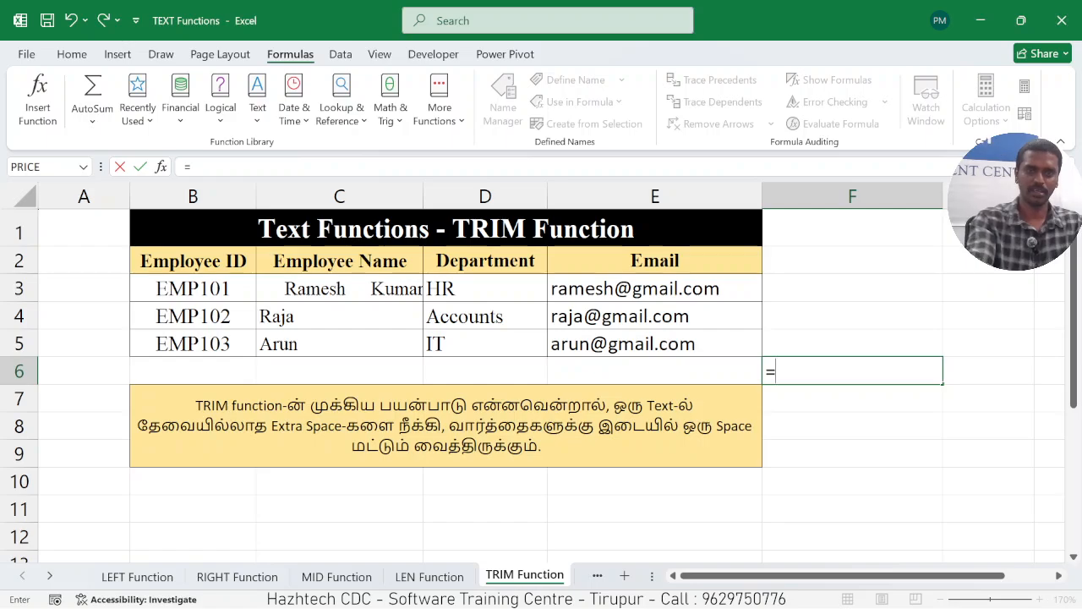
text(TR)
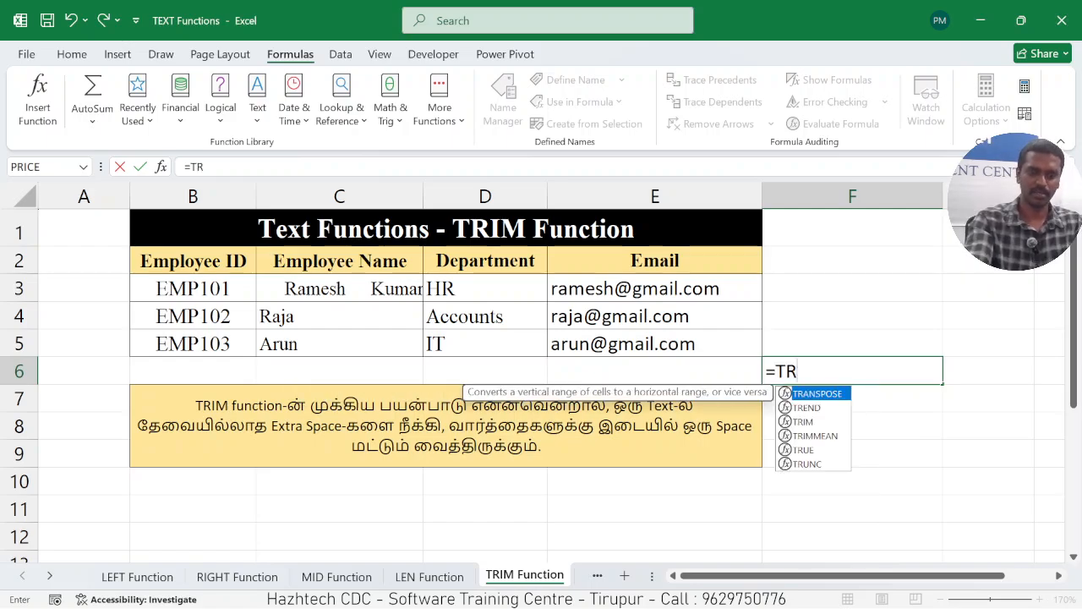
text(IM()
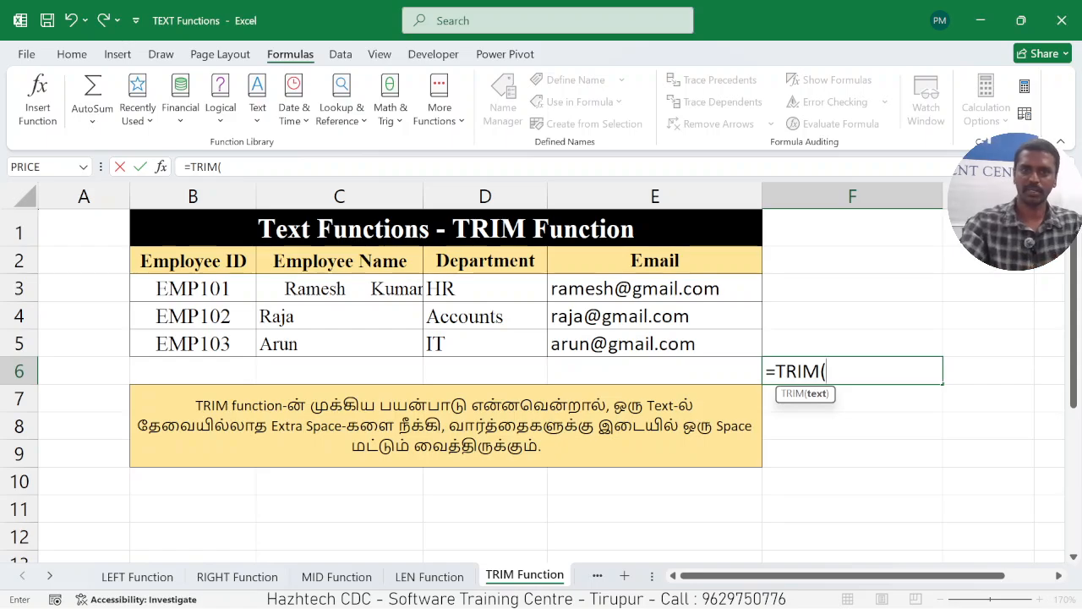
click(365, 293)
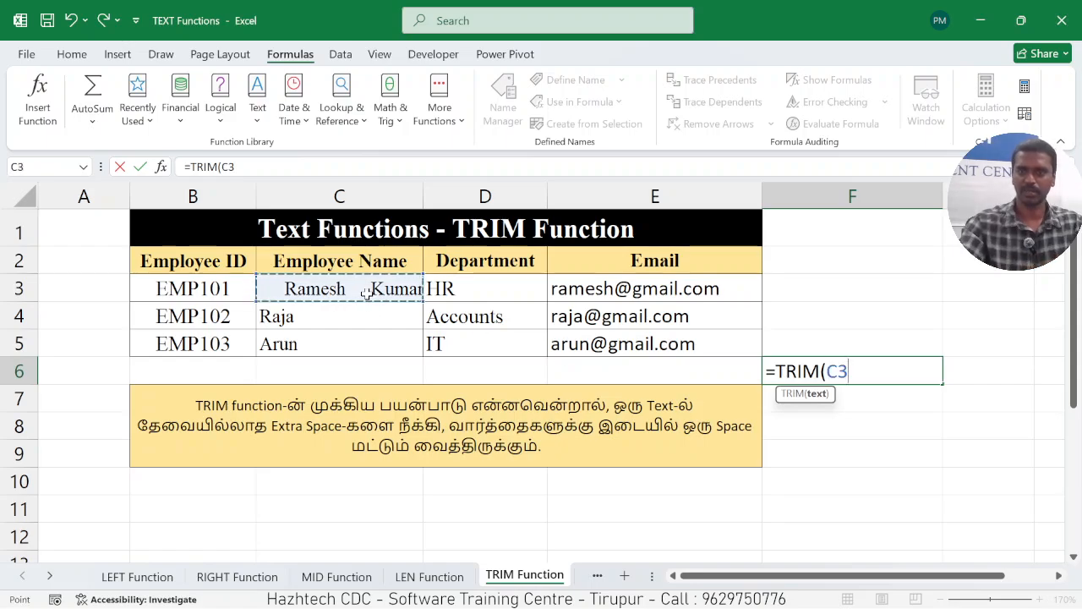
text())
key(Return)
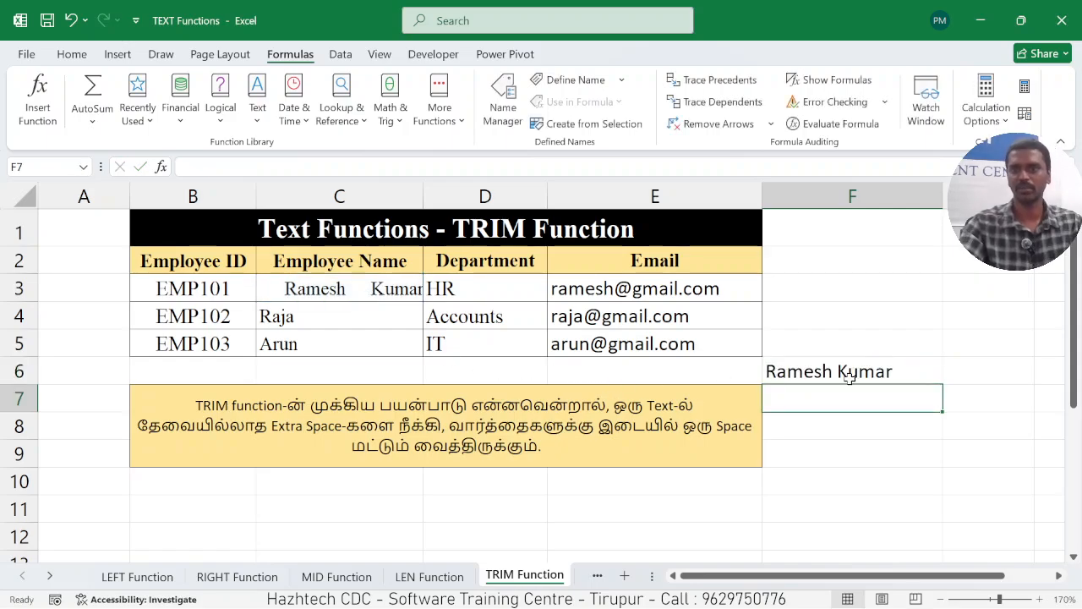
click(834, 425)
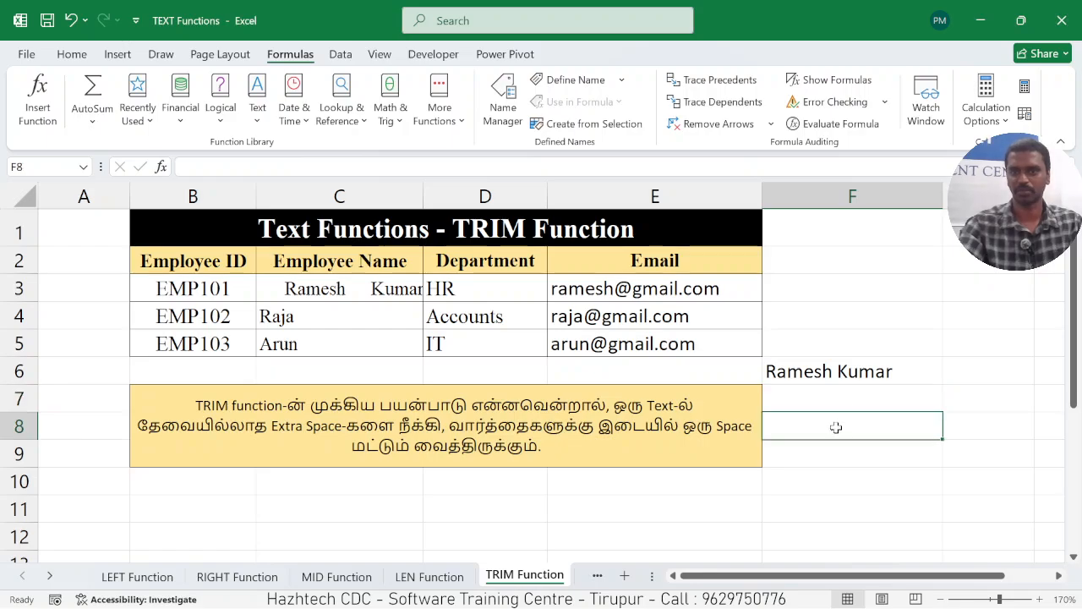
click(841, 372)
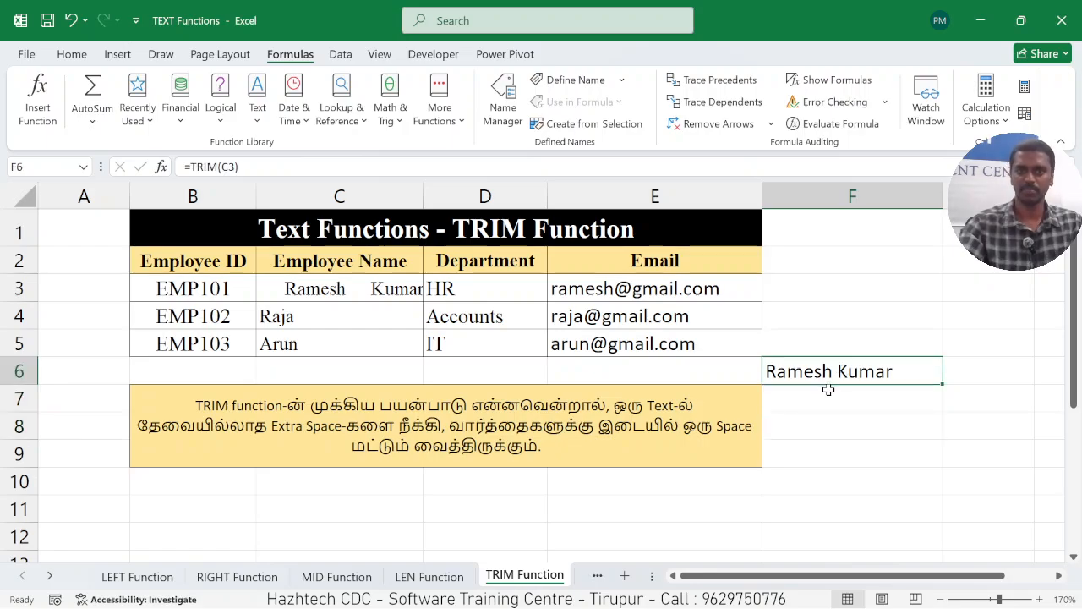
On the UP LW PR Function sheet, examine the letter case of the employee names in C3:C5.
click(597, 575)
click(529, 575)
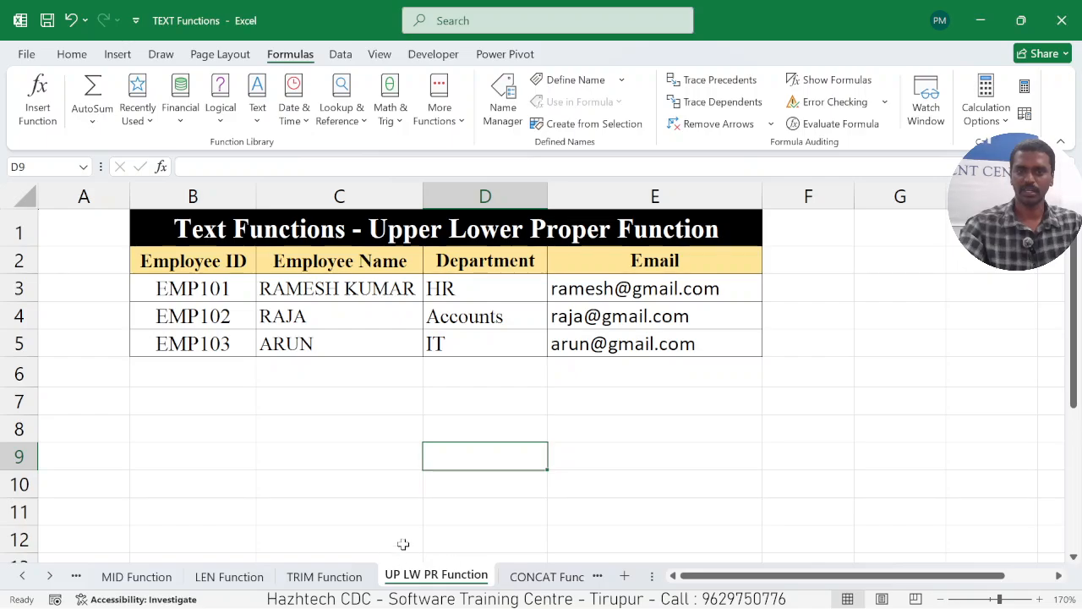
click(352, 400)
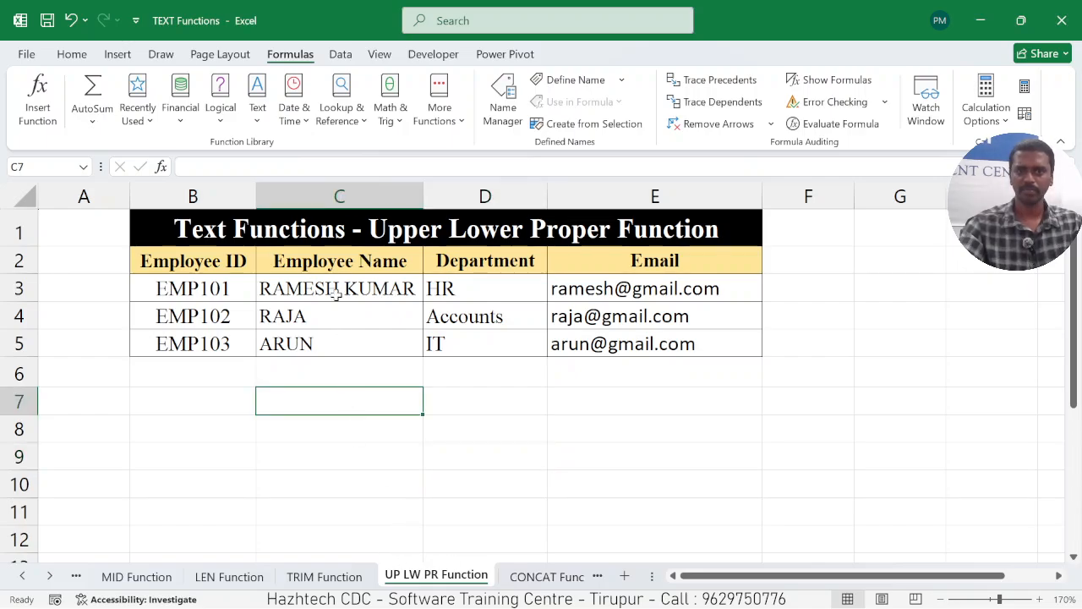
drag(336, 290, 331, 338)
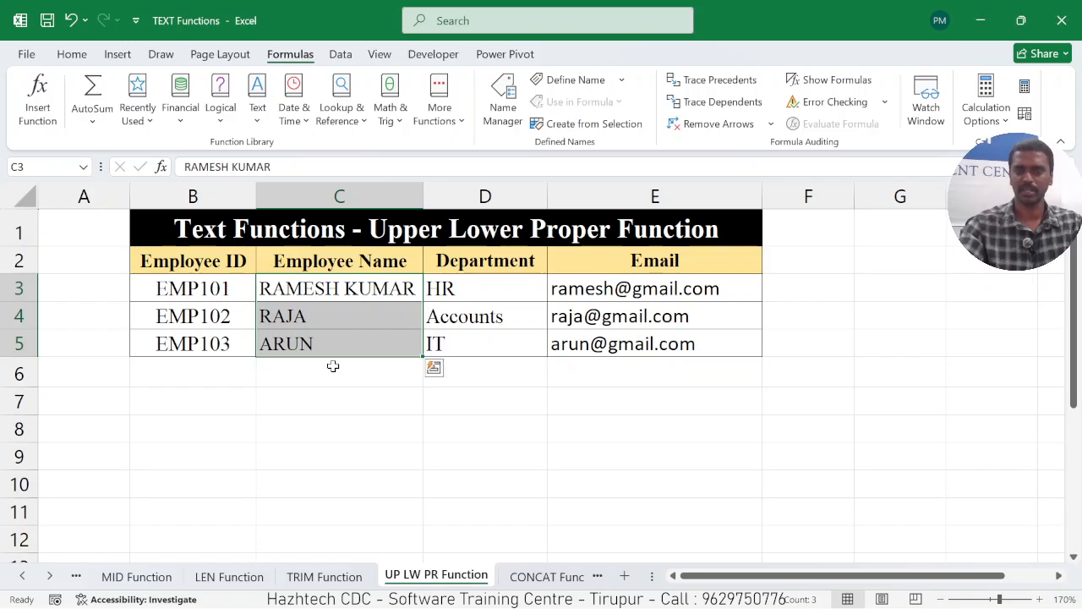
click(352, 423)
drag(345, 293, 345, 340)
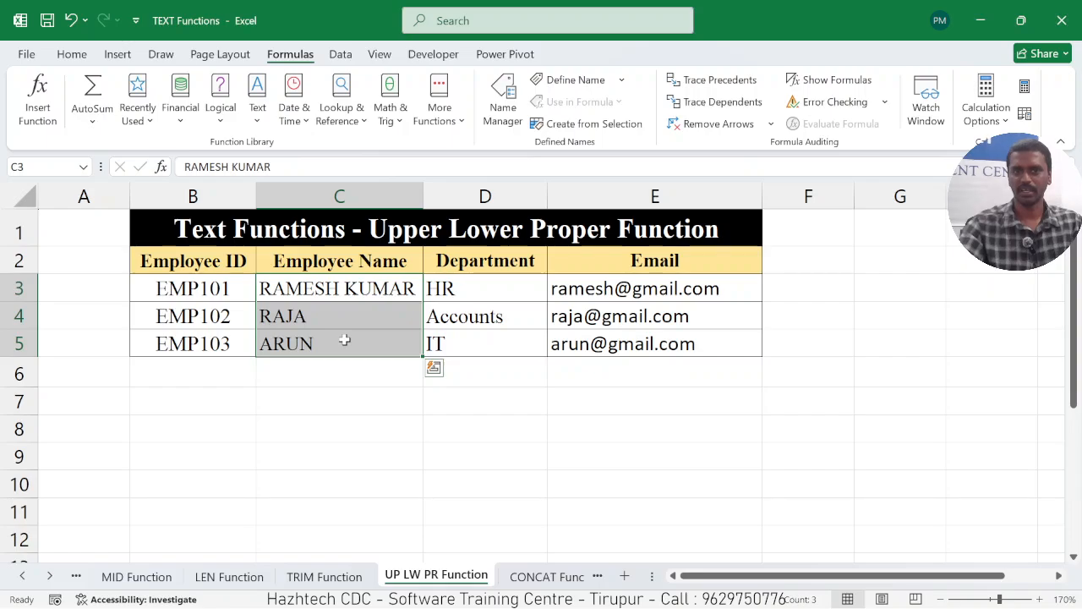
click(341, 362)
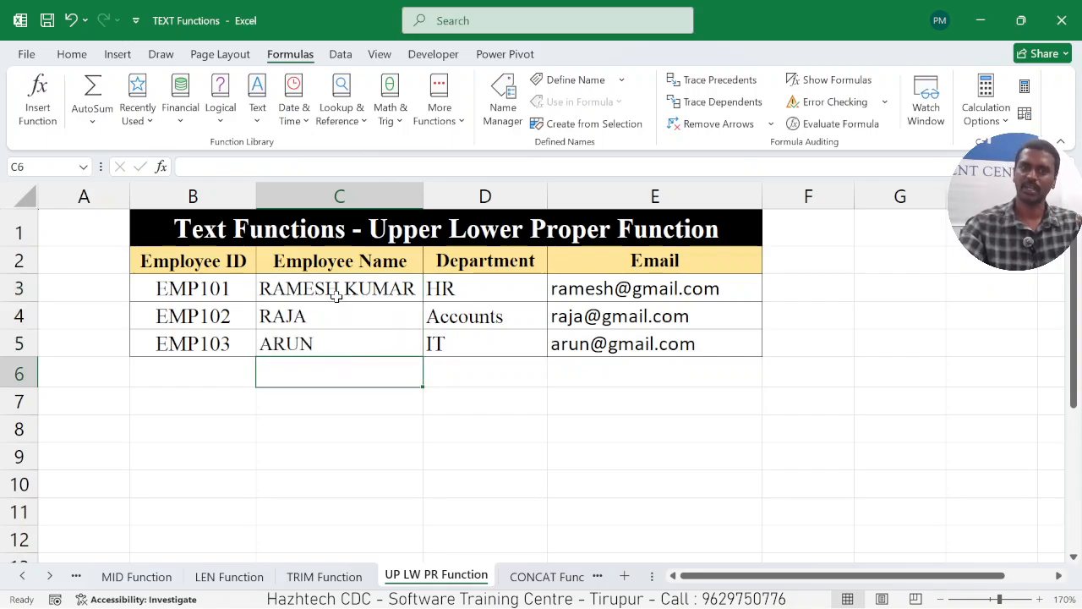
drag(338, 290, 338, 342)
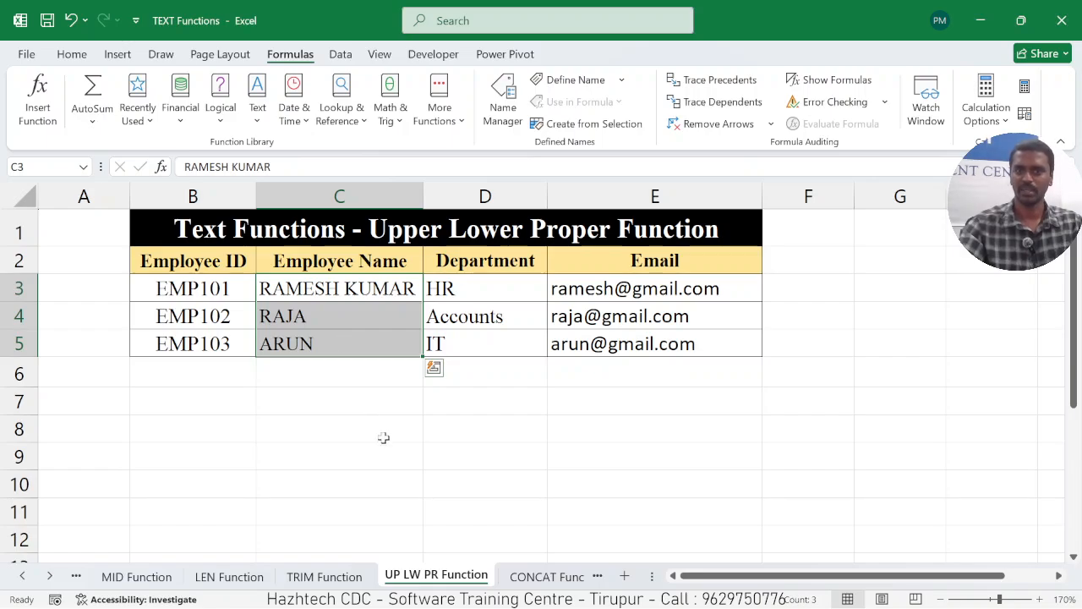
Enter =LOWER(C3) in cell D7 and fill the formula down through D10.
click(468, 406)
text(=L)
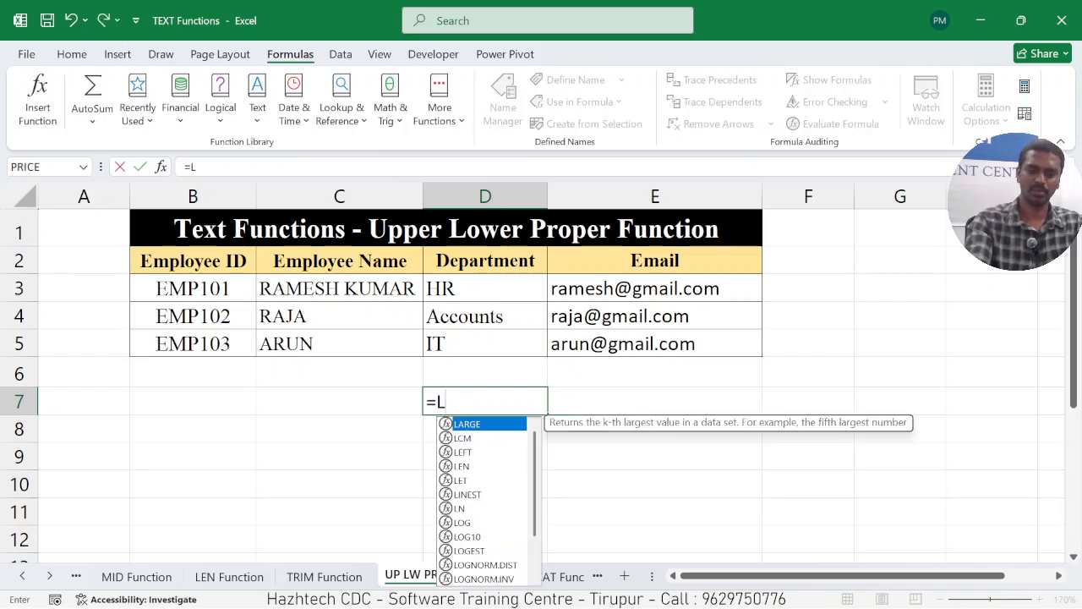
text(OWER()
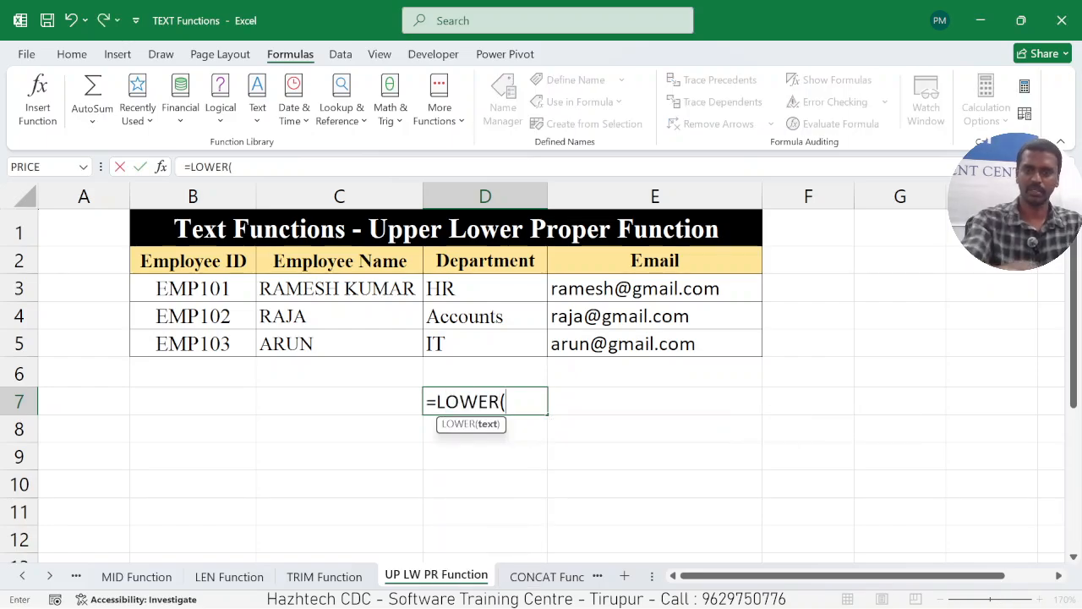
click(314, 288)
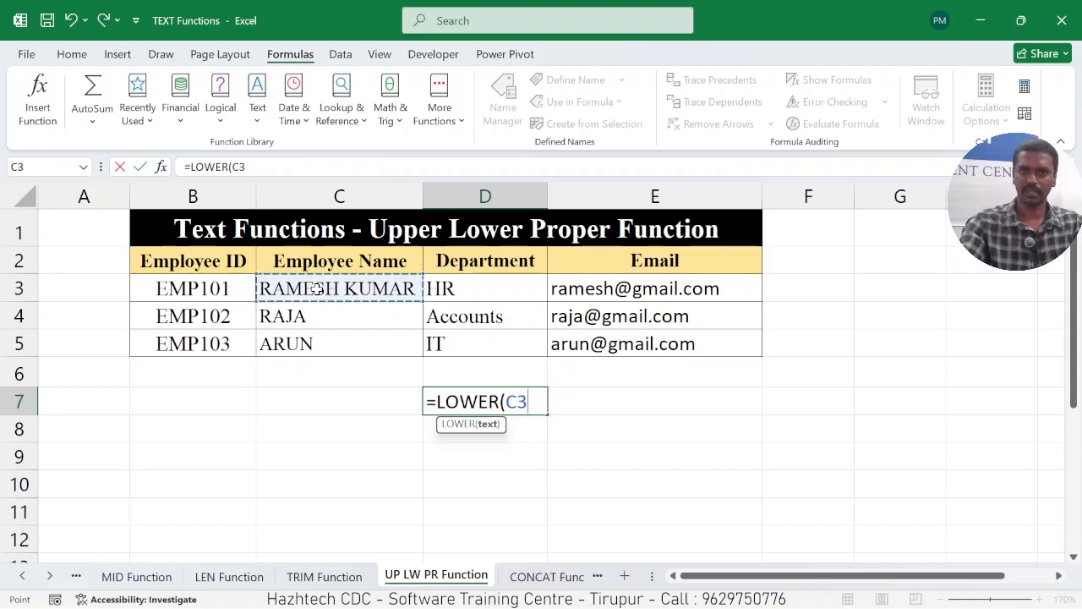
text())
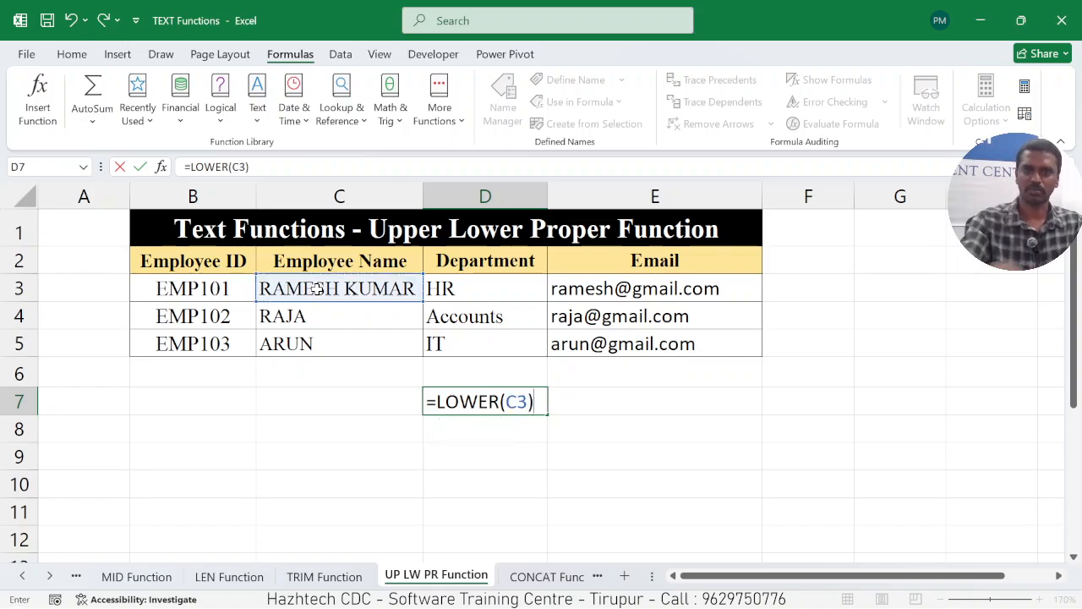
key(Return)
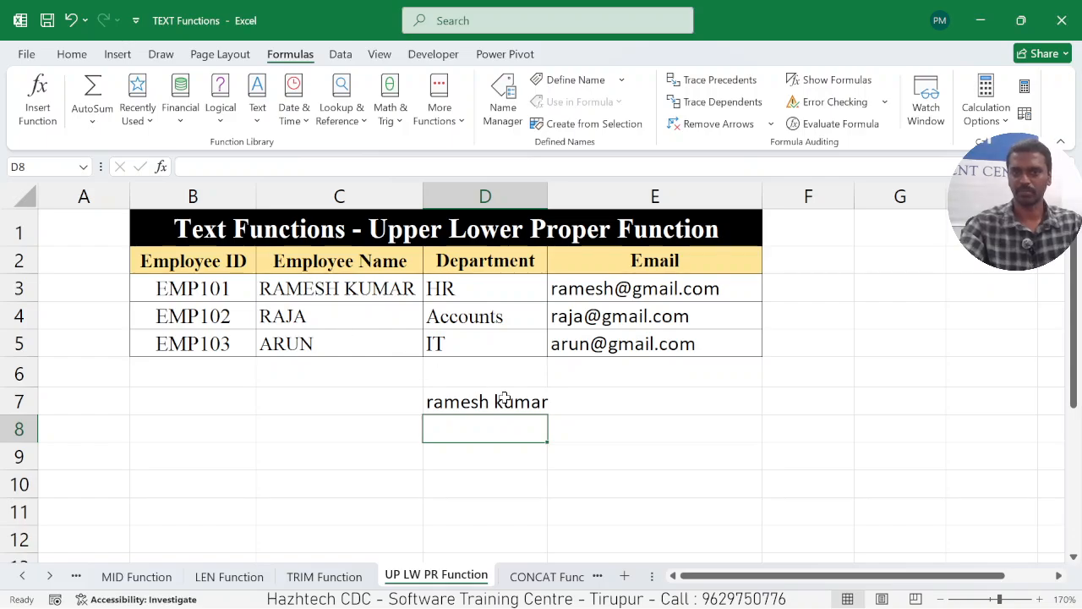
click(503, 398)
drag(549, 413, 549, 497)
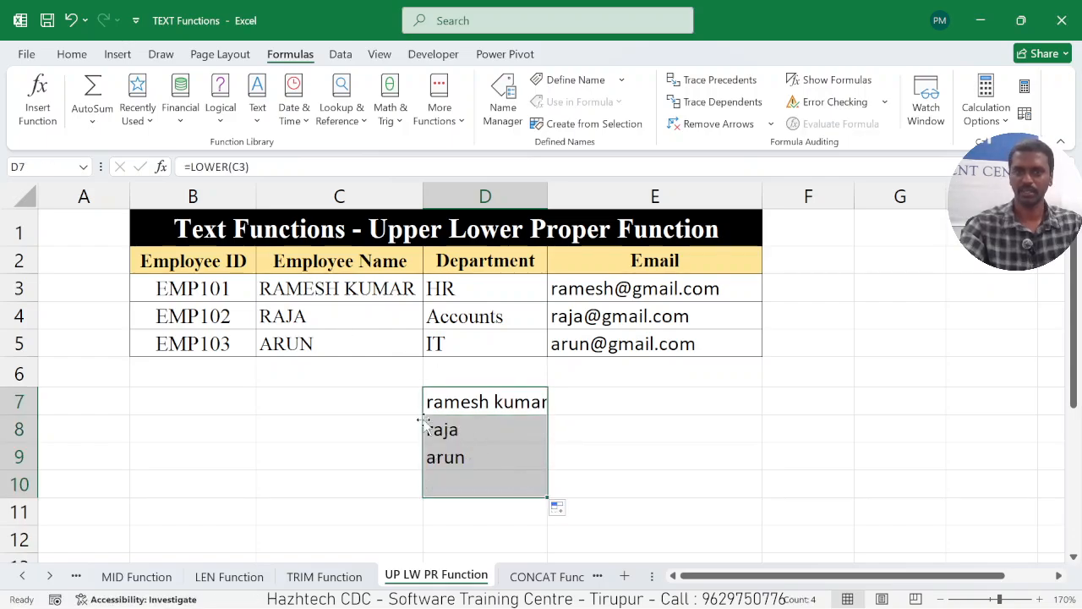
click(593, 458)
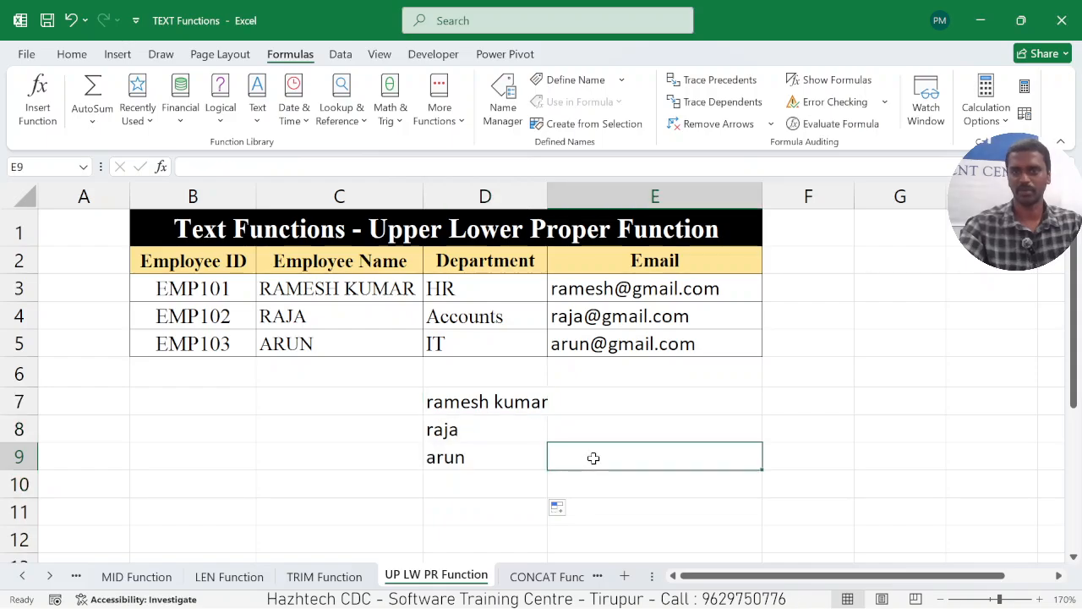
Try a regular paste of the lowercase results in D7:D9 over the employee names starting at C3, and undo it.
drag(489, 400, 479, 445)
key(ctrl+c)
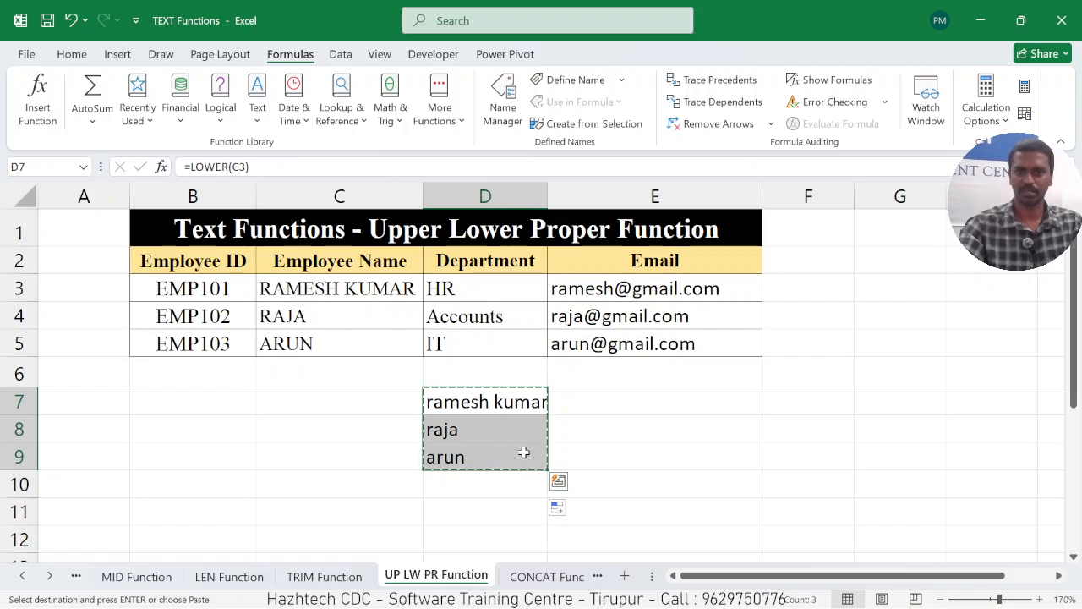
click(320, 287)
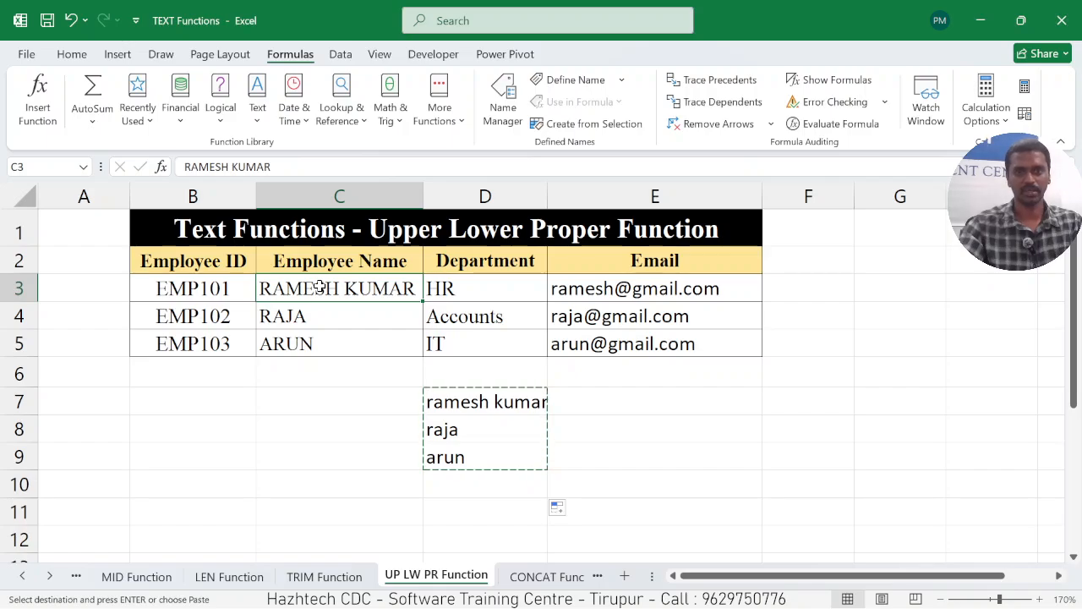
key(ctrl+v)
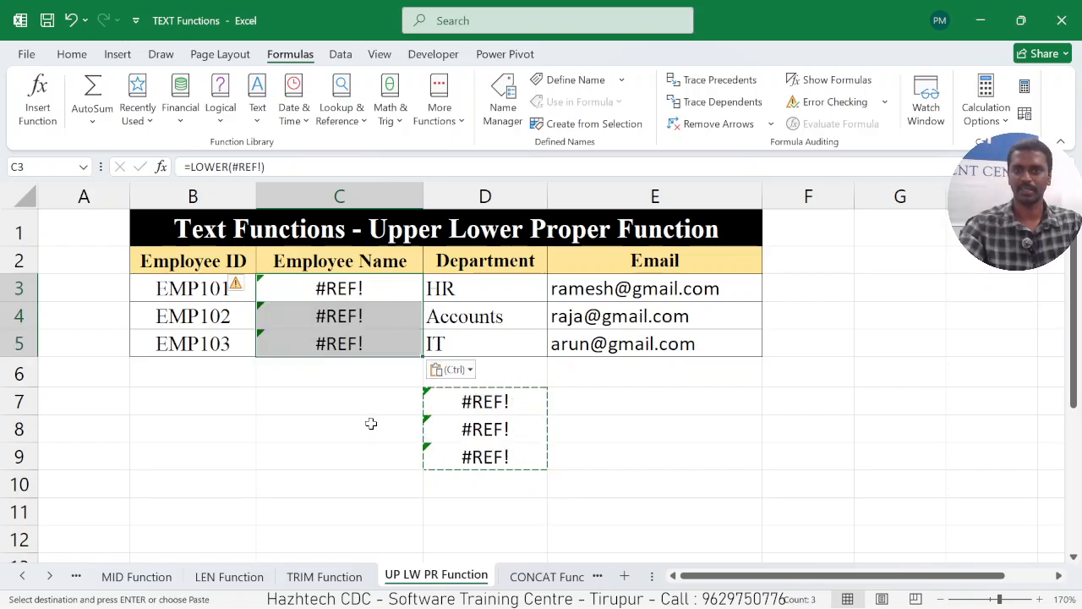
key(ctrl+z)
click(644, 423)
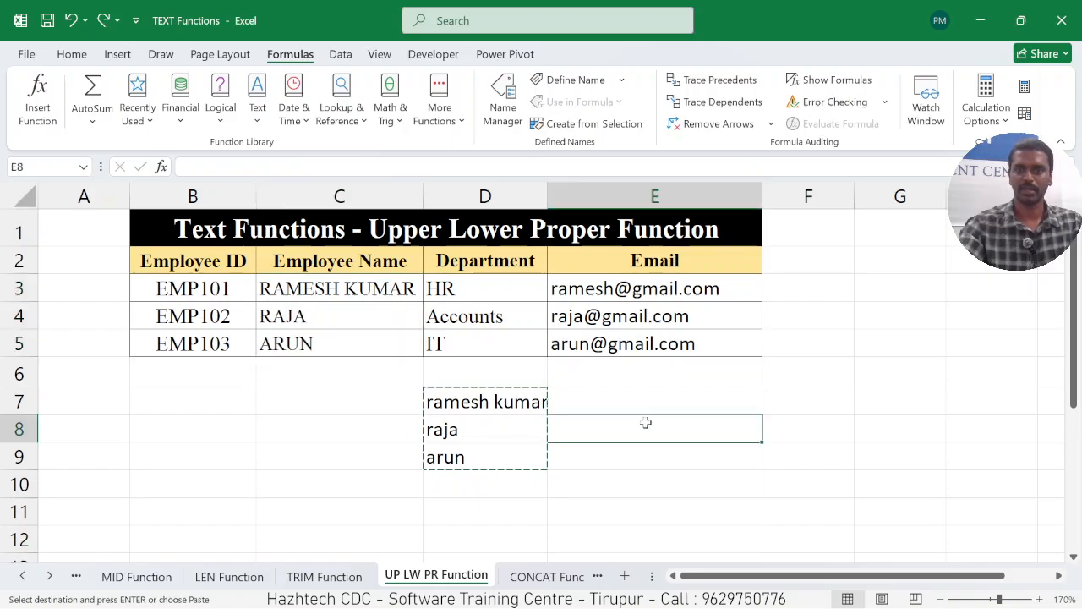
double_click(613, 473)
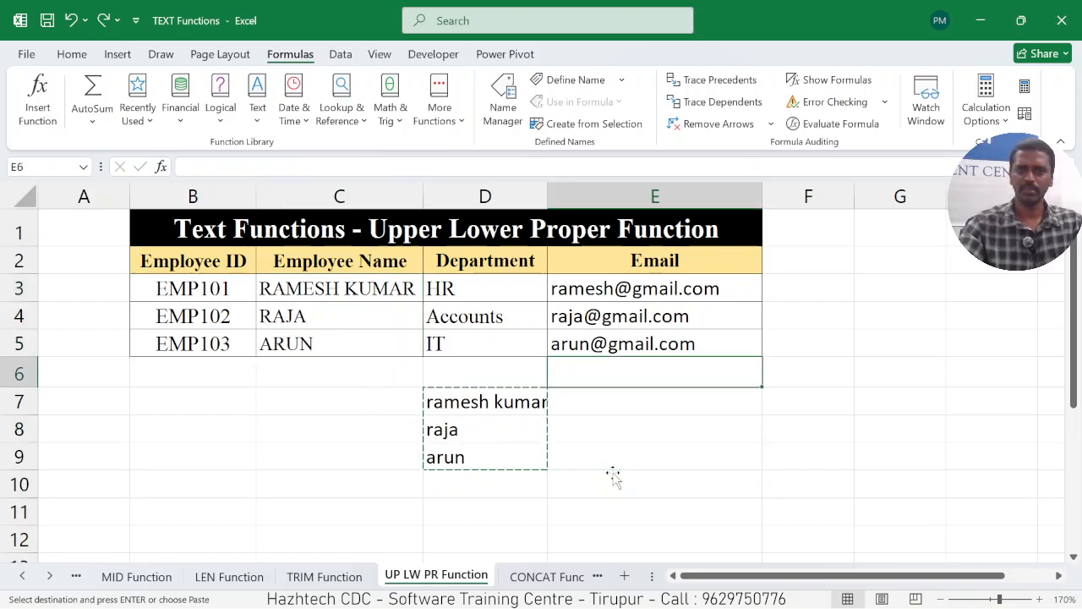
Copy the lowercase results in D7:D9 and paste them as values only over the employee names in C3:C5.
click(512, 406)
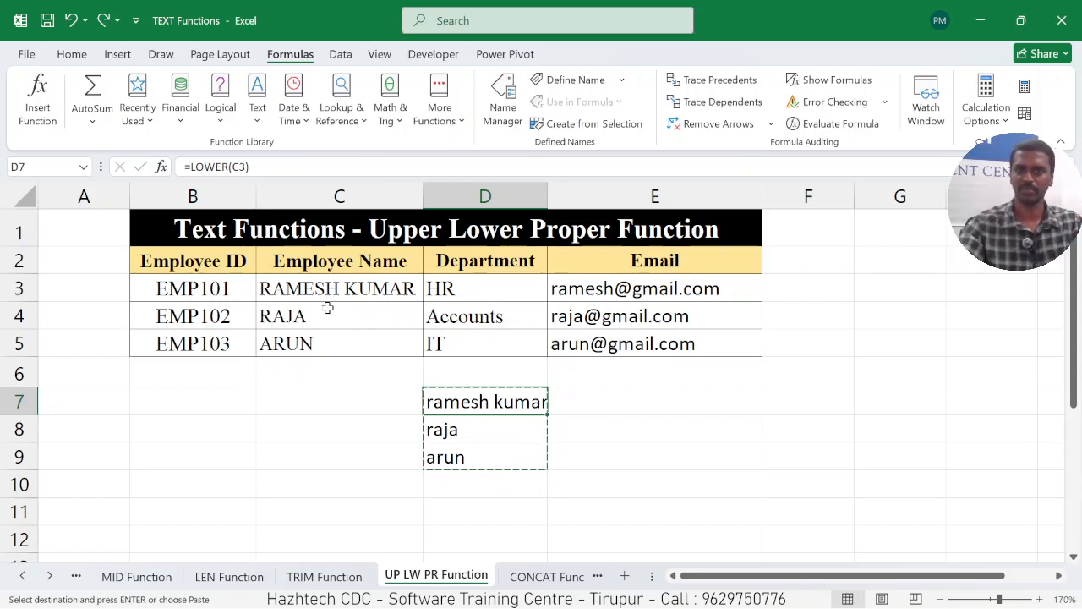
click(597, 394)
drag(515, 397, 512, 445)
key(ctrl+v)
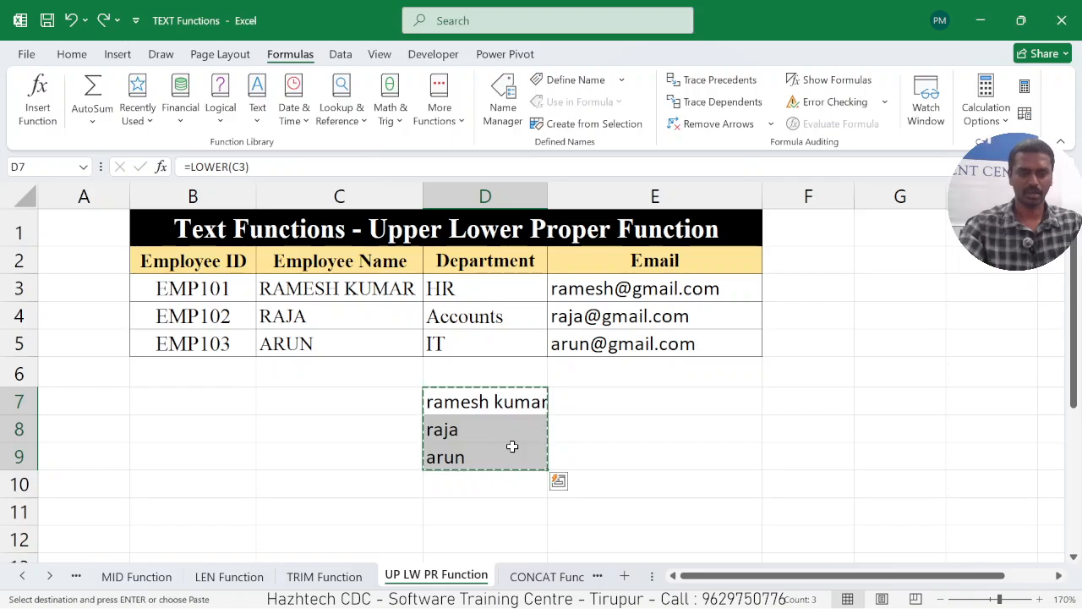
click(299, 291)
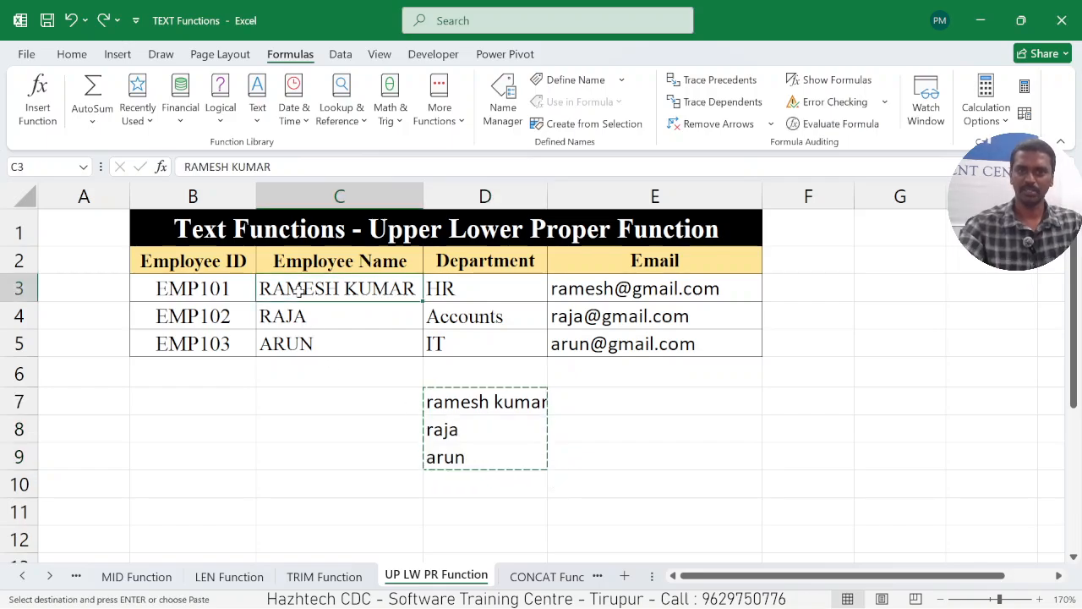
right_click(300, 291)
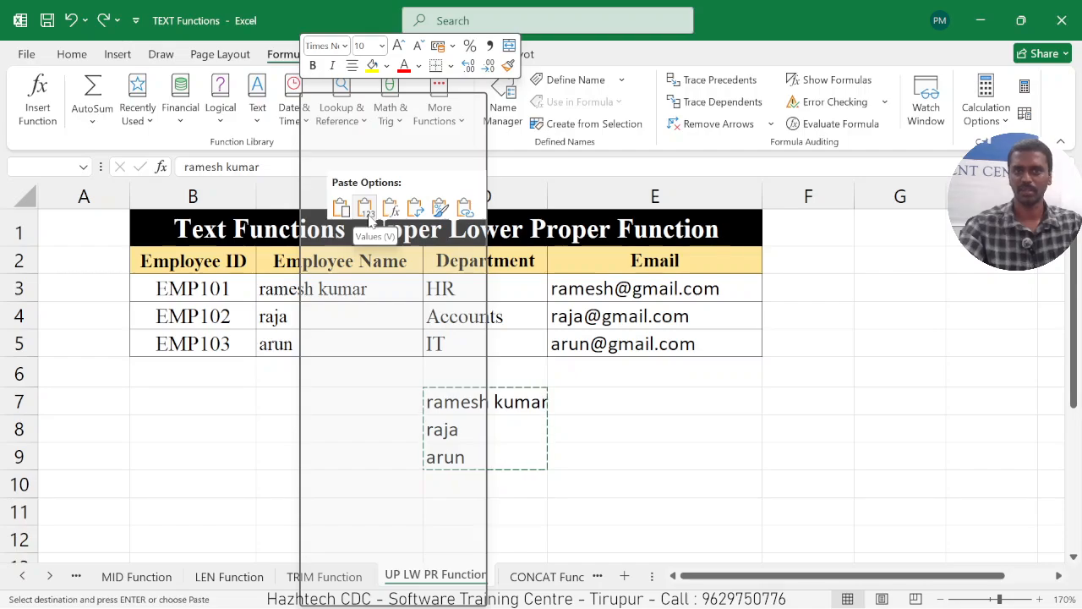
click(369, 215)
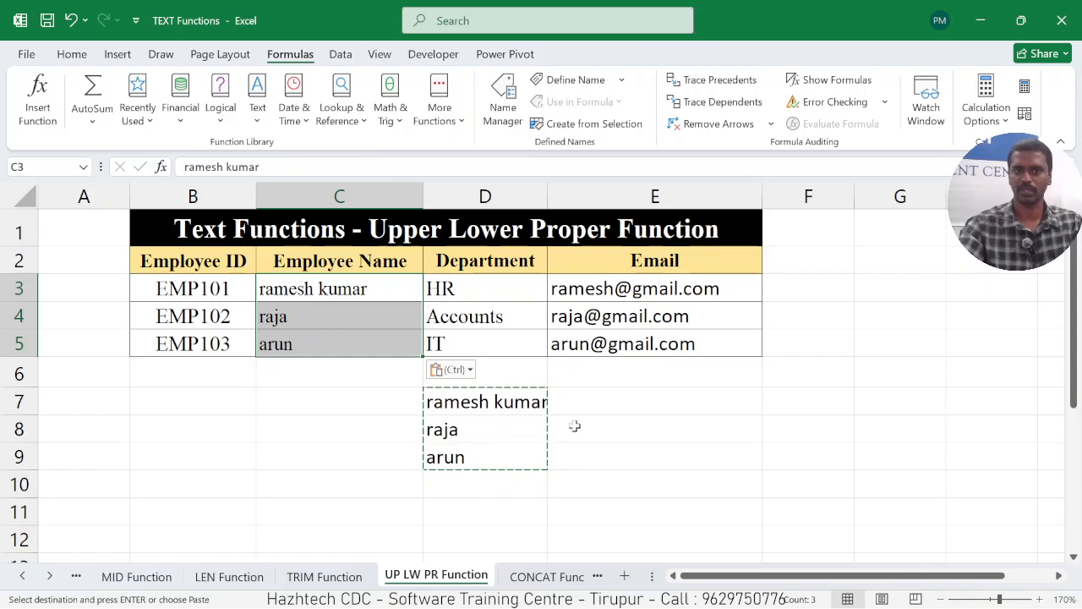
Cancel the copy selection and clear the LOWER formulas from D7:D9.
click(611, 418)
double_click(613, 401)
key(Escape)
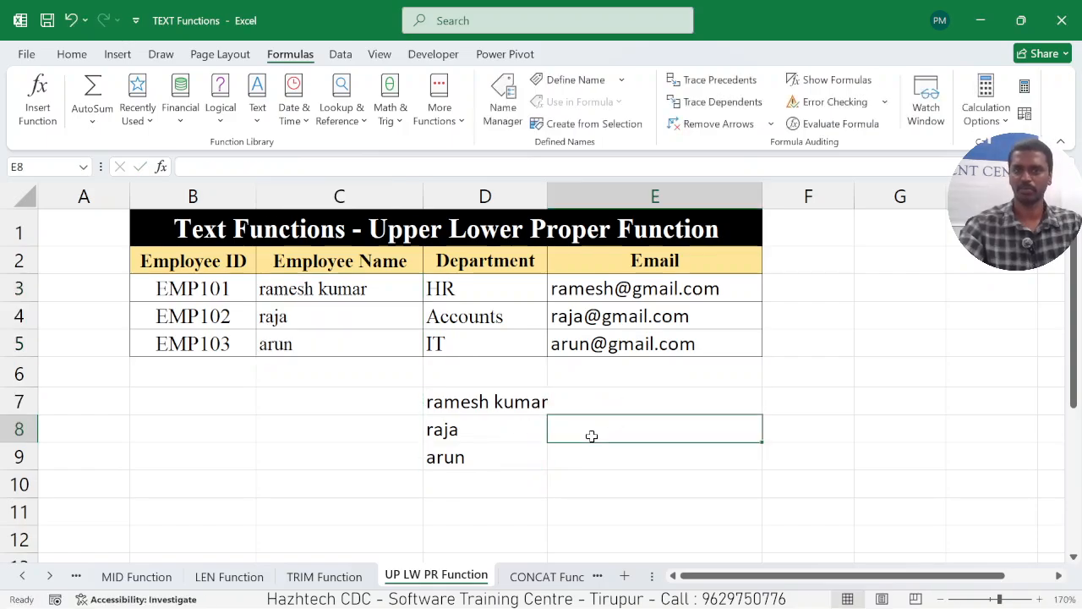
drag(492, 400, 483, 451)
key(Delete)
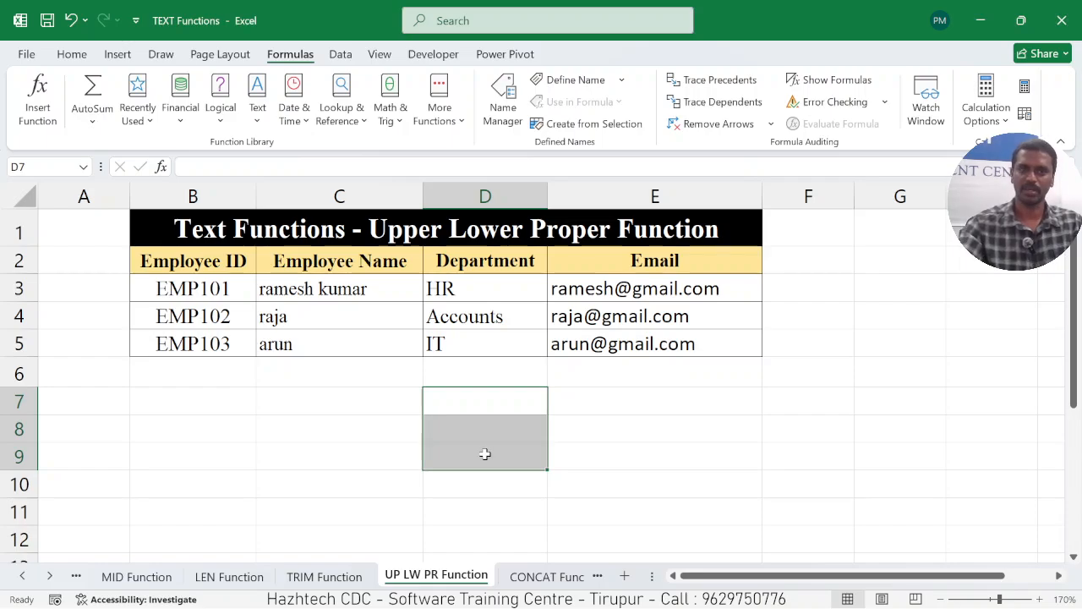
Enter =PROPER(C3) in cell D7 and fill the formula down through D9.
double_click(476, 401)
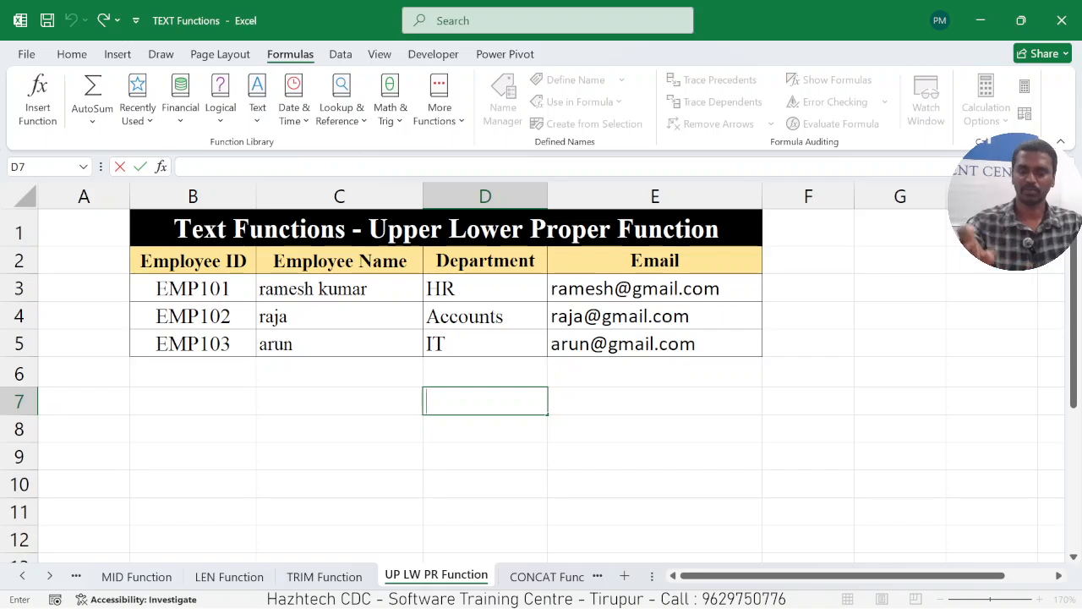
text(=PROPE)
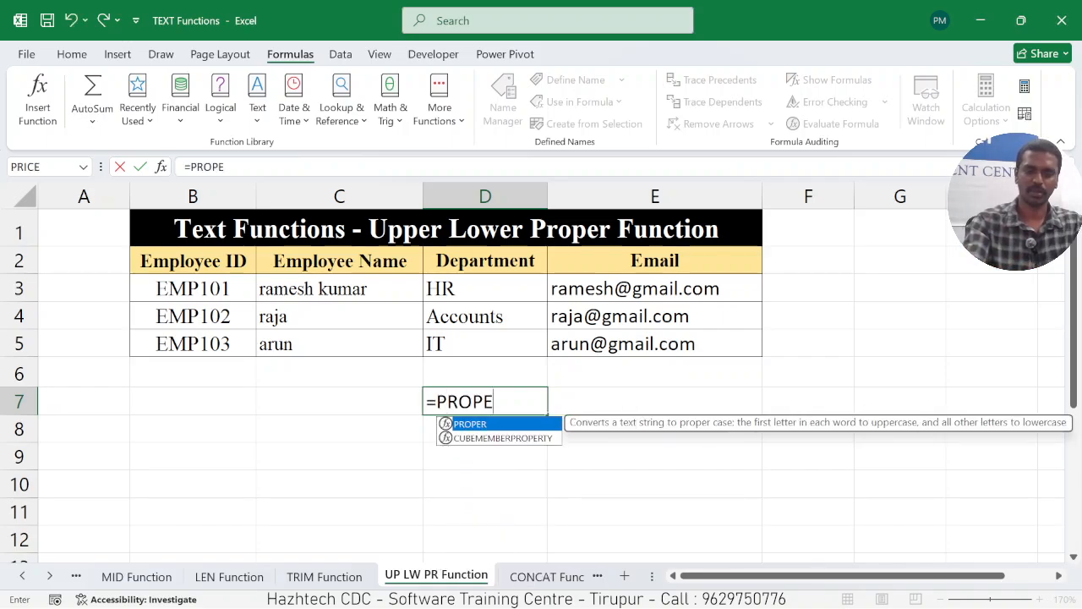
text(R()
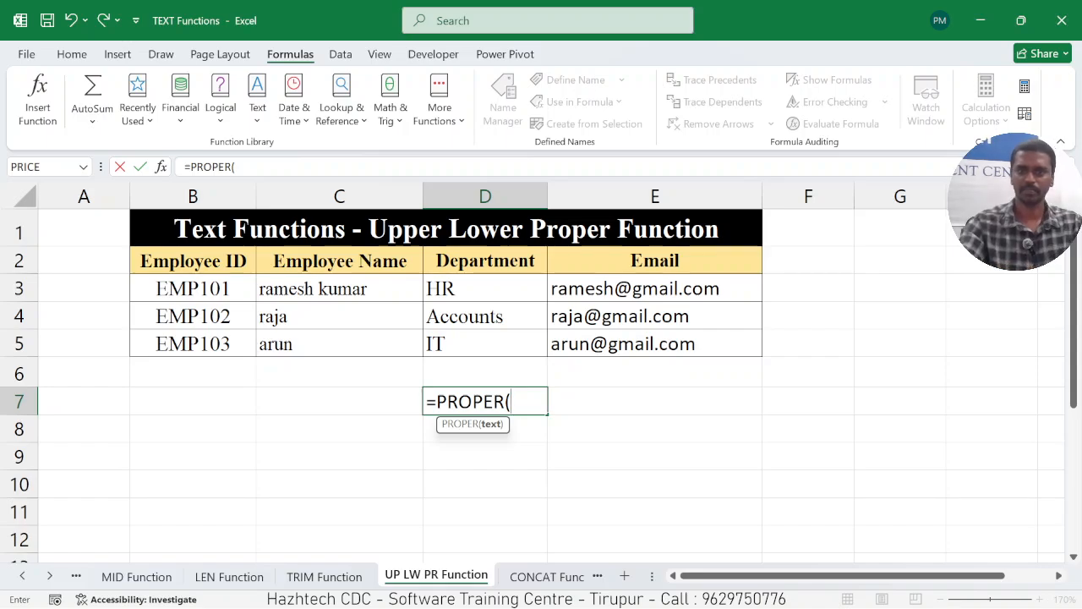
click(328, 291)
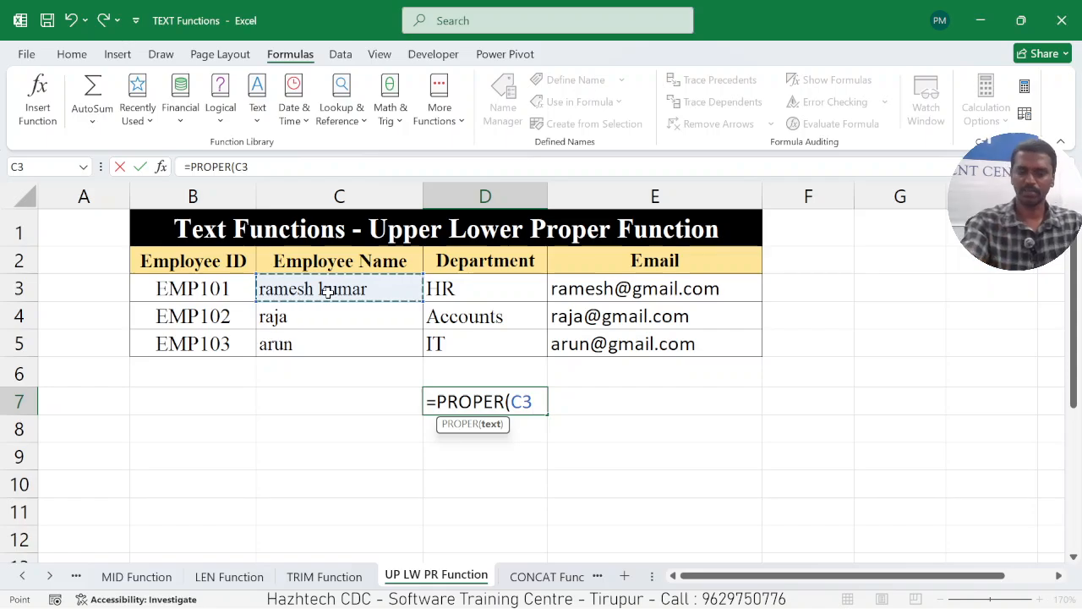
text())
key(Return)
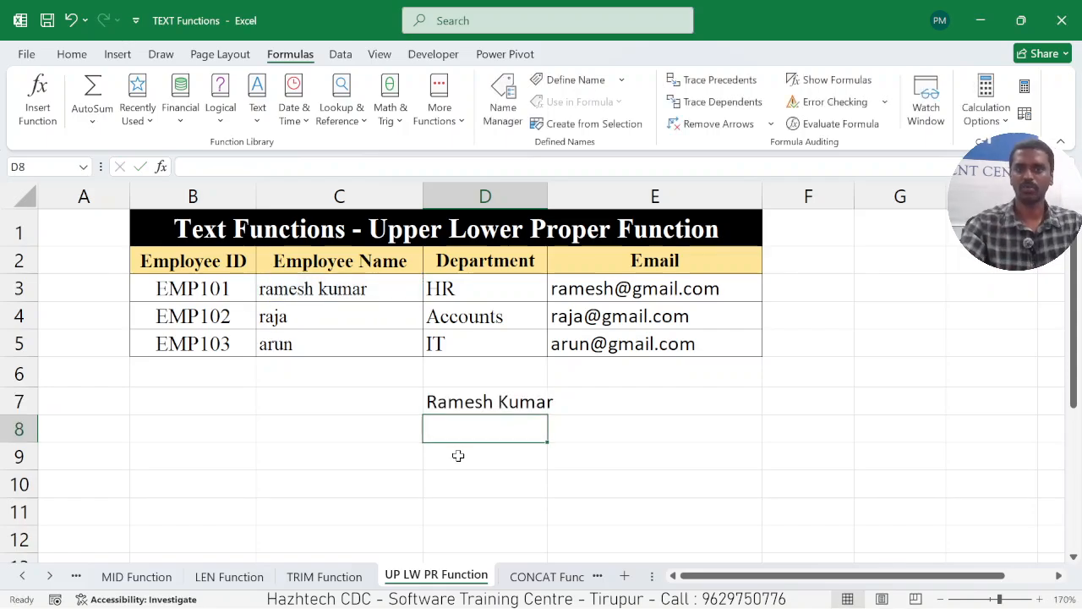
click(485, 404)
drag(548, 414, 550, 473)
click(562, 434)
Enter =UPPER(C3) in cell E7 and fill the formula down through E9.
click(567, 404)
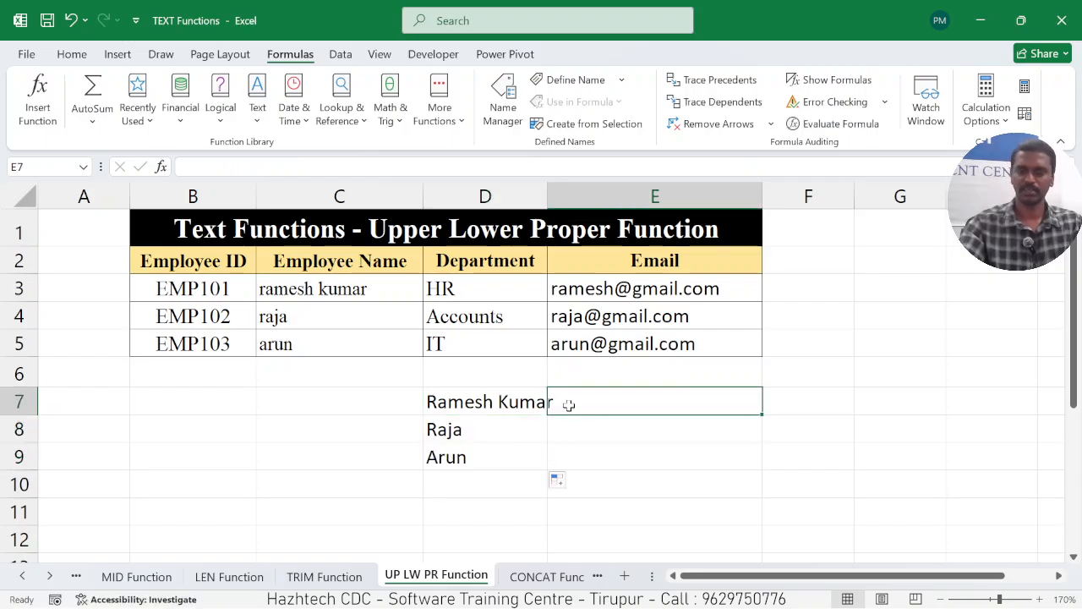
text(=UPPE)
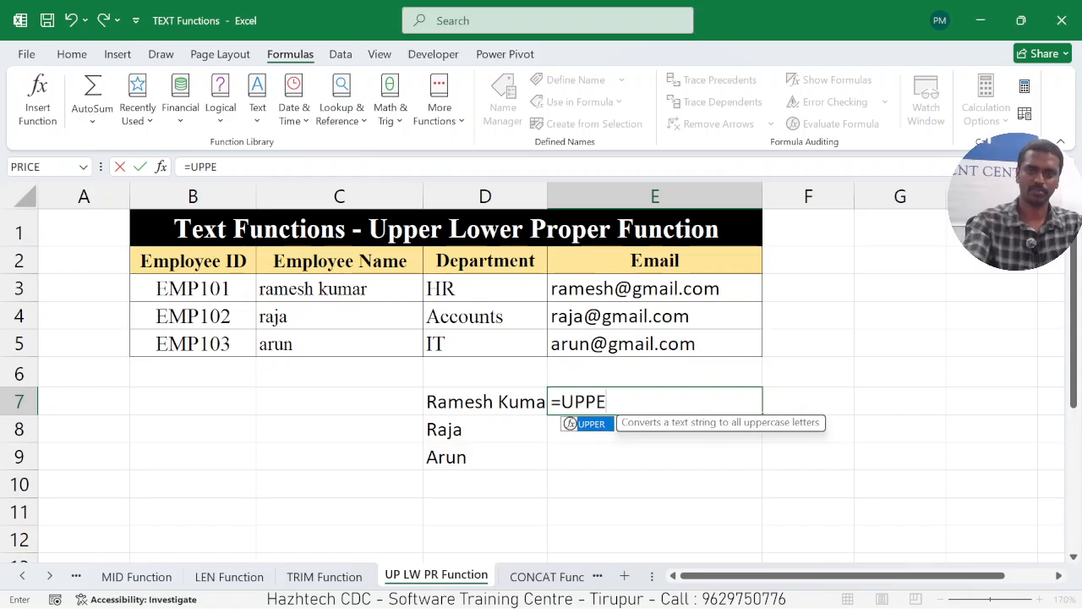
text(R()
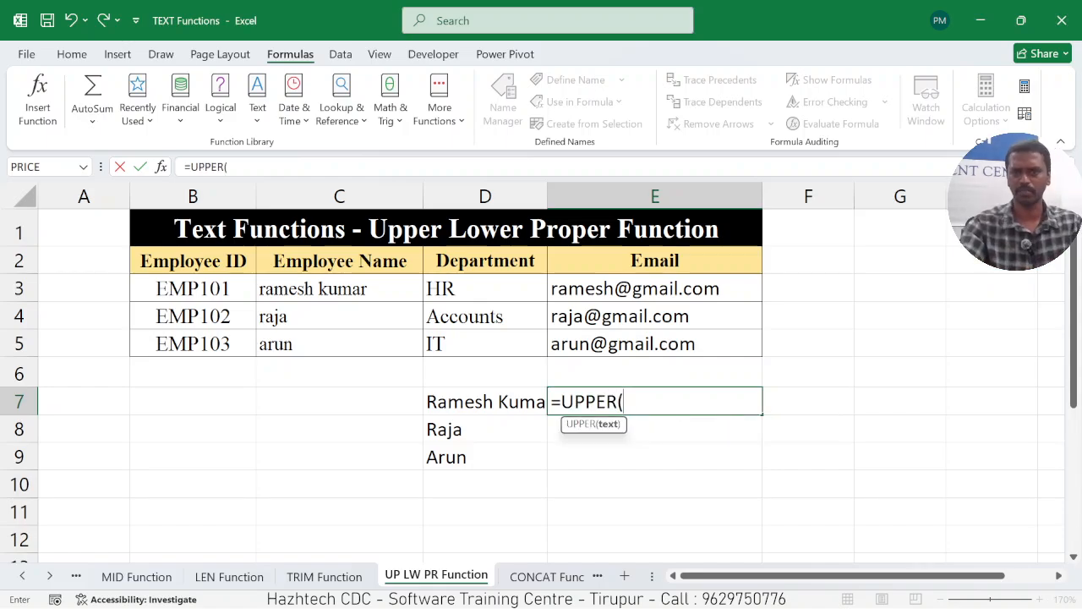
click(313, 289)
text())
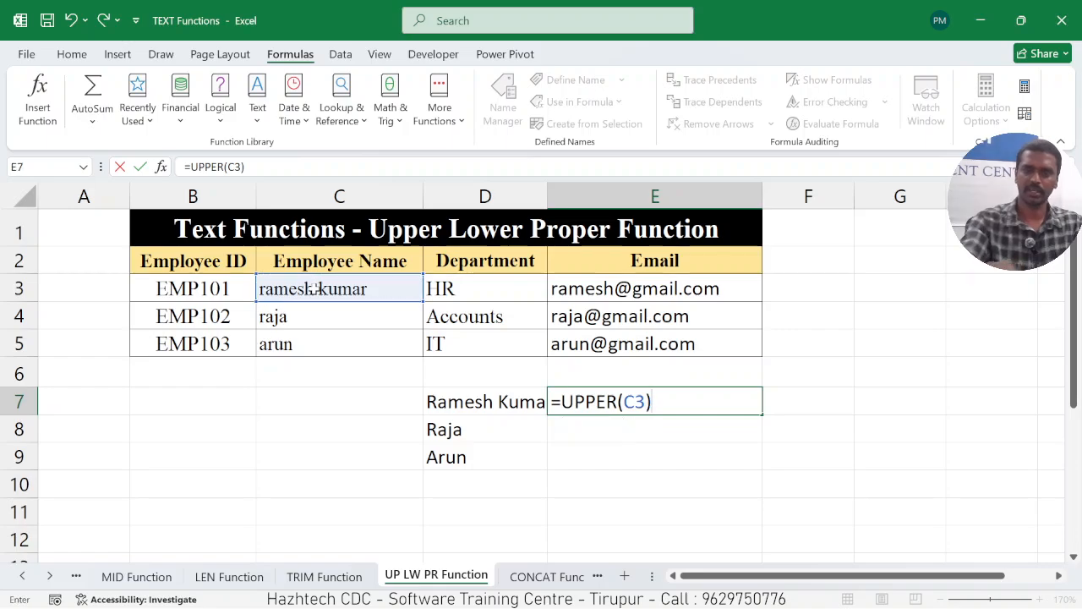
key(Return)
click(647, 397)
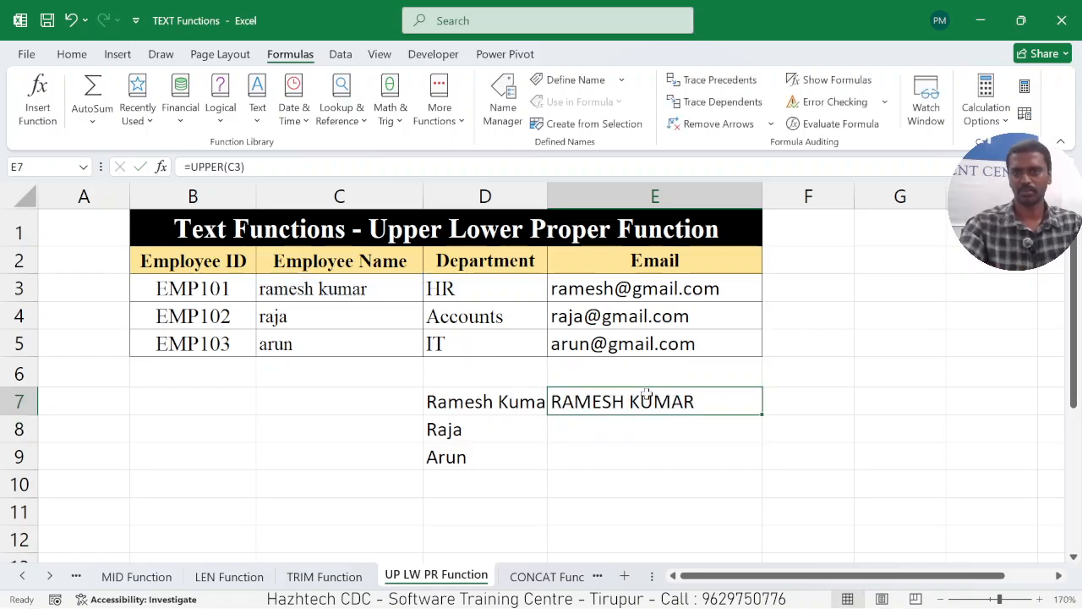
drag(762, 413, 768, 472)
click(430, 434)
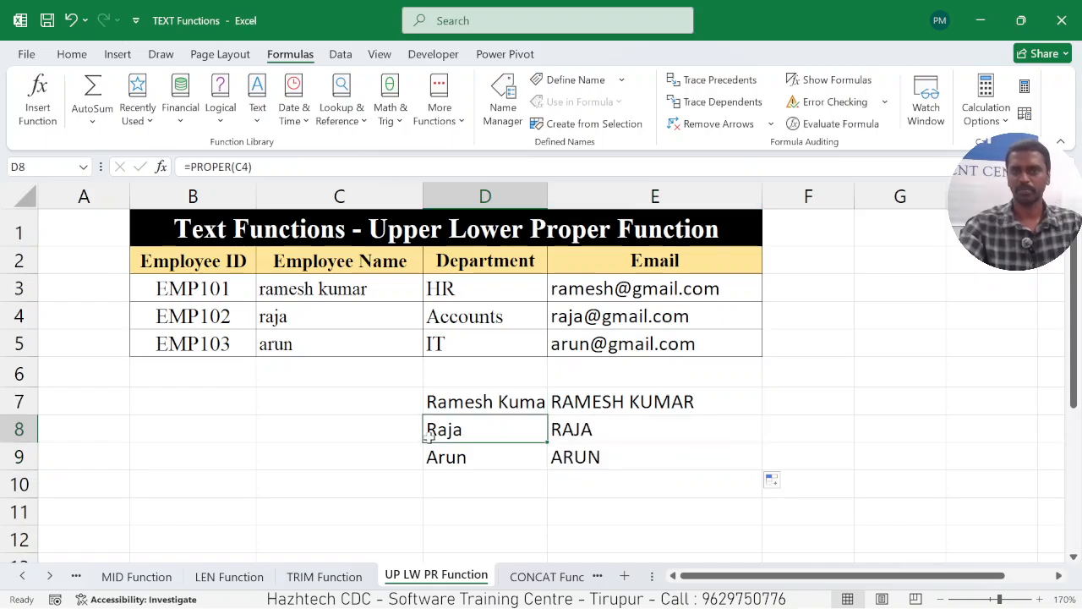
click(291, 433)
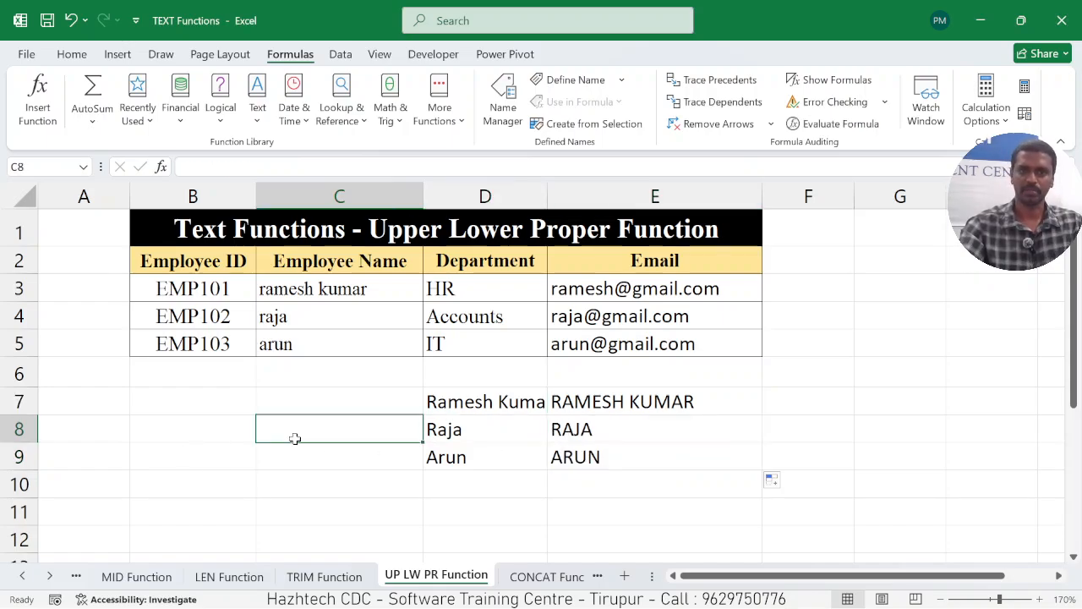
On the CONCAT Function worksheet, enter =CONCAT(C3," - ",D3) in cell C11 to join the first employee's name and department.
click(524, 577)
click(490, 485)
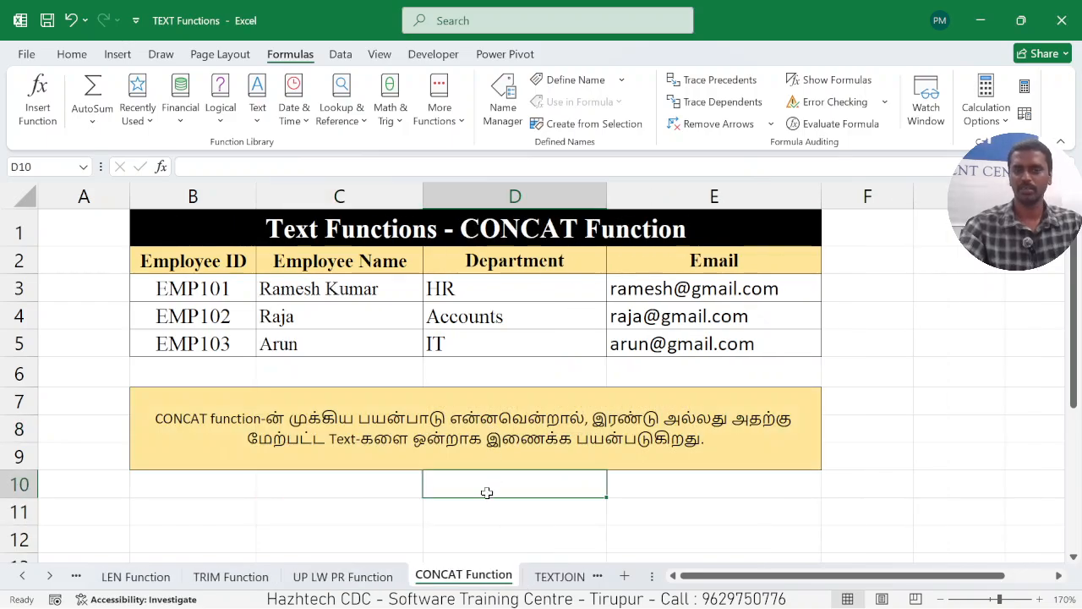
click(410, 502)
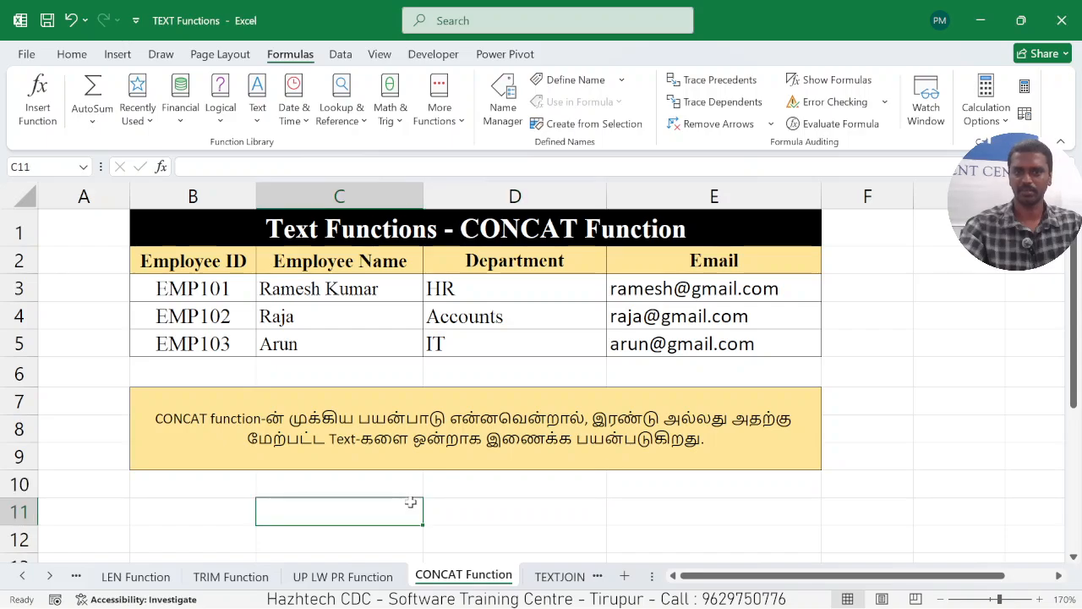
text(=)
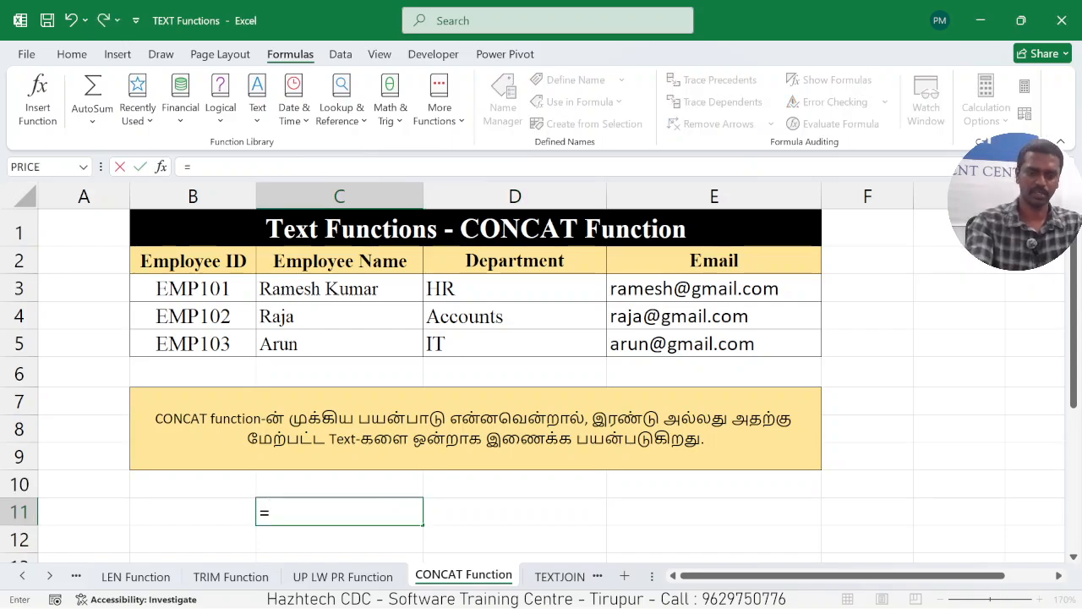
text(CONC)
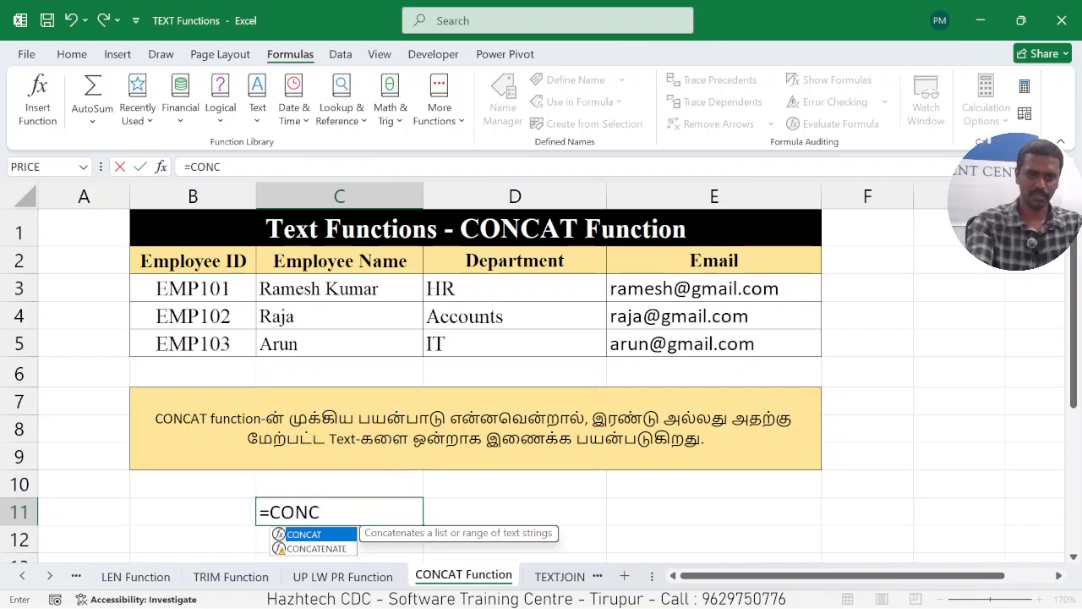
text(AT)
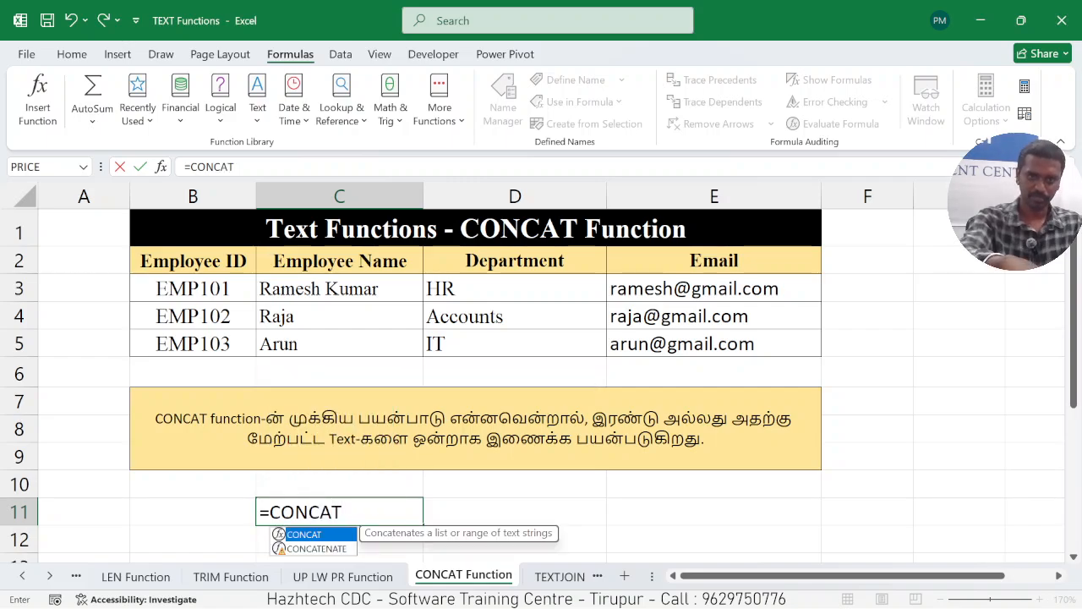
text(()
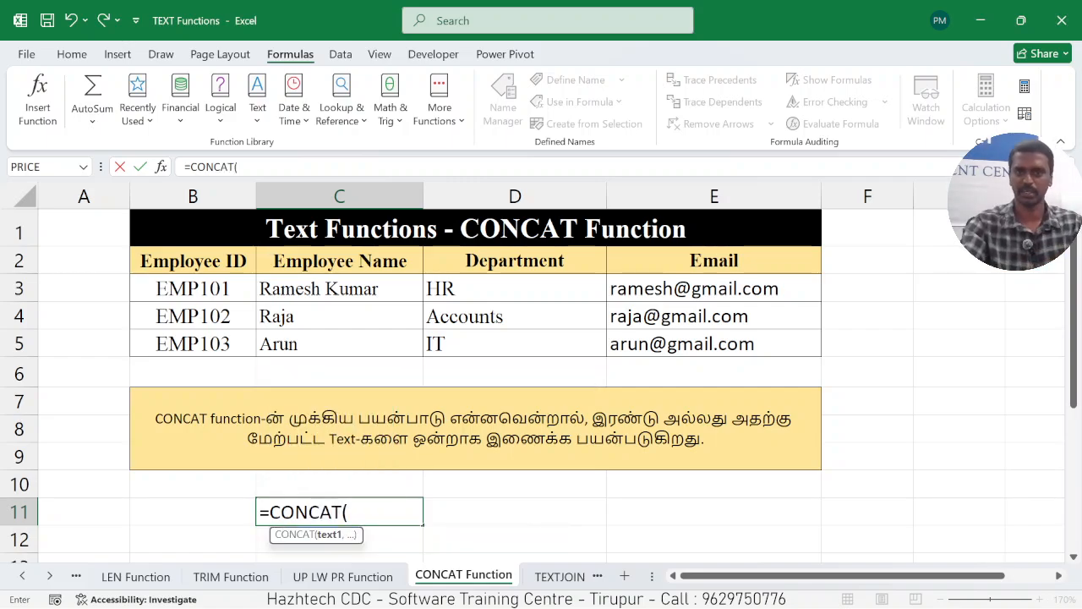
click(337, 291)
text(,)
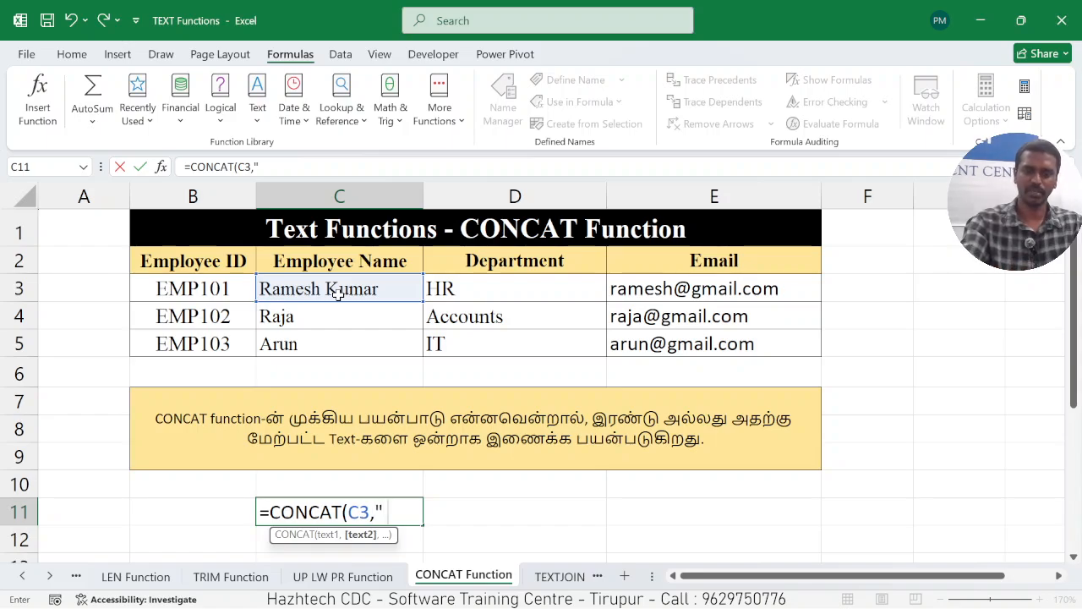
text(" -)
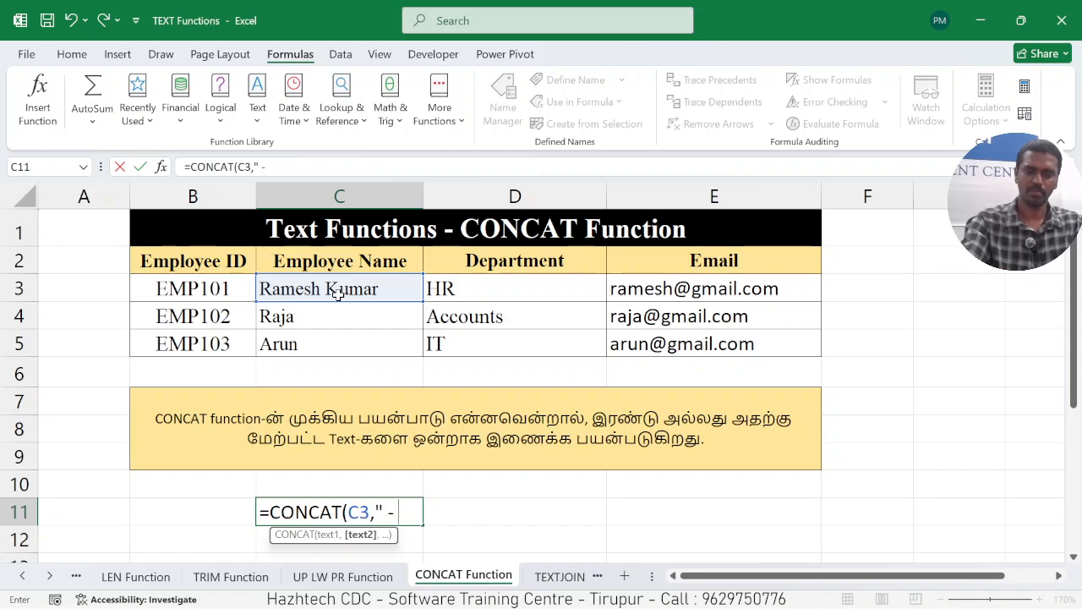
text( ",)
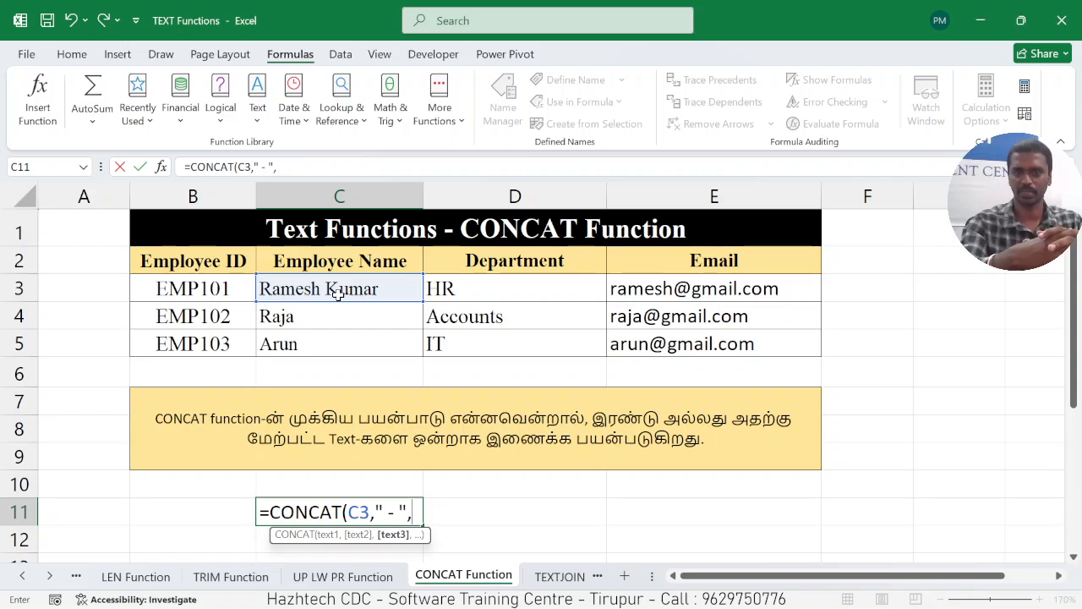
click(487, 294)
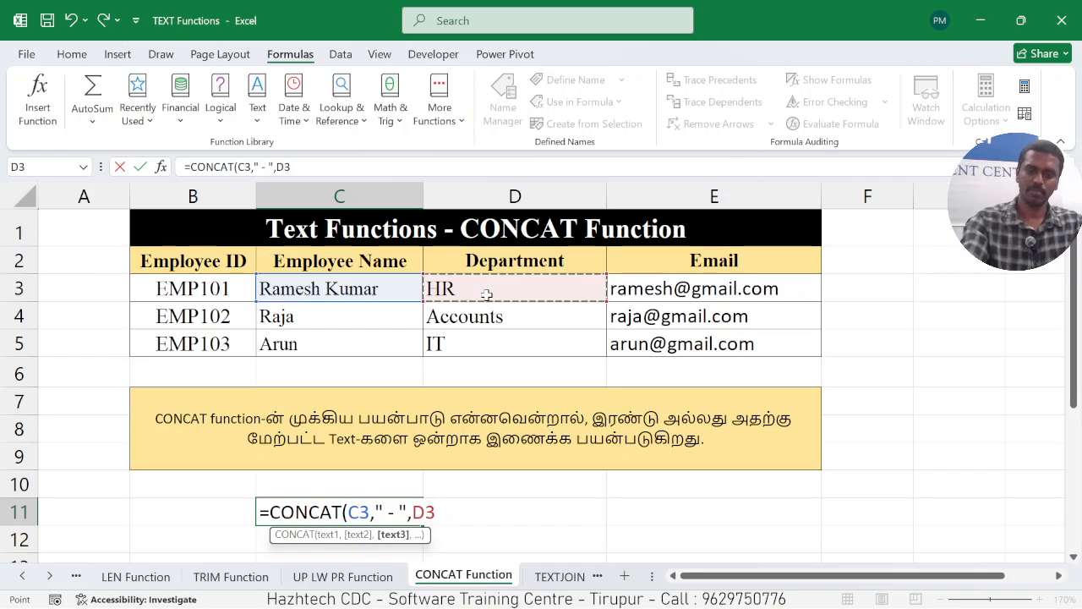
text())
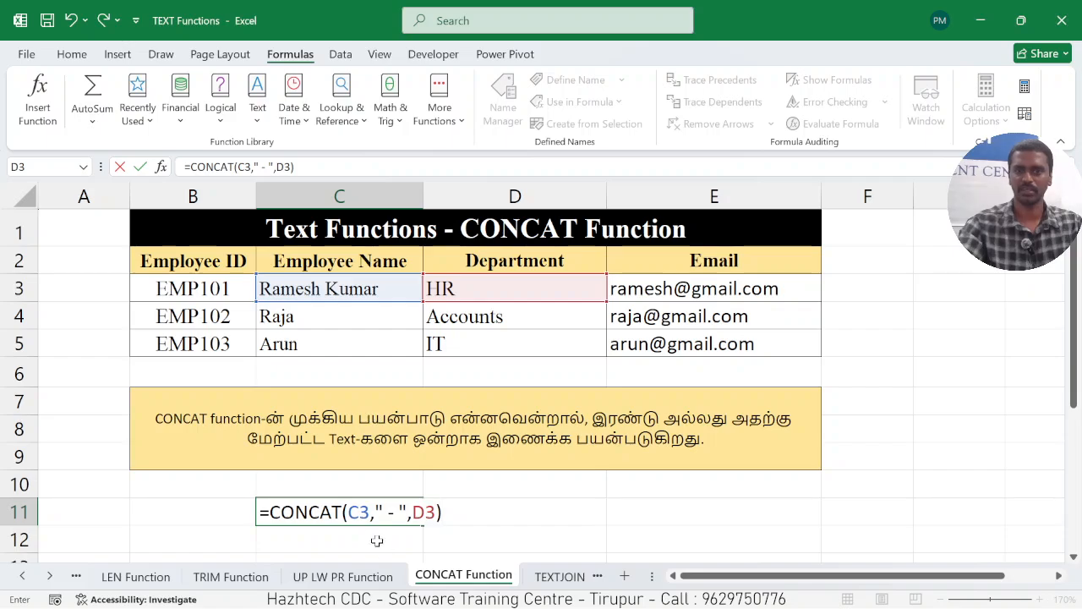
key(Return)
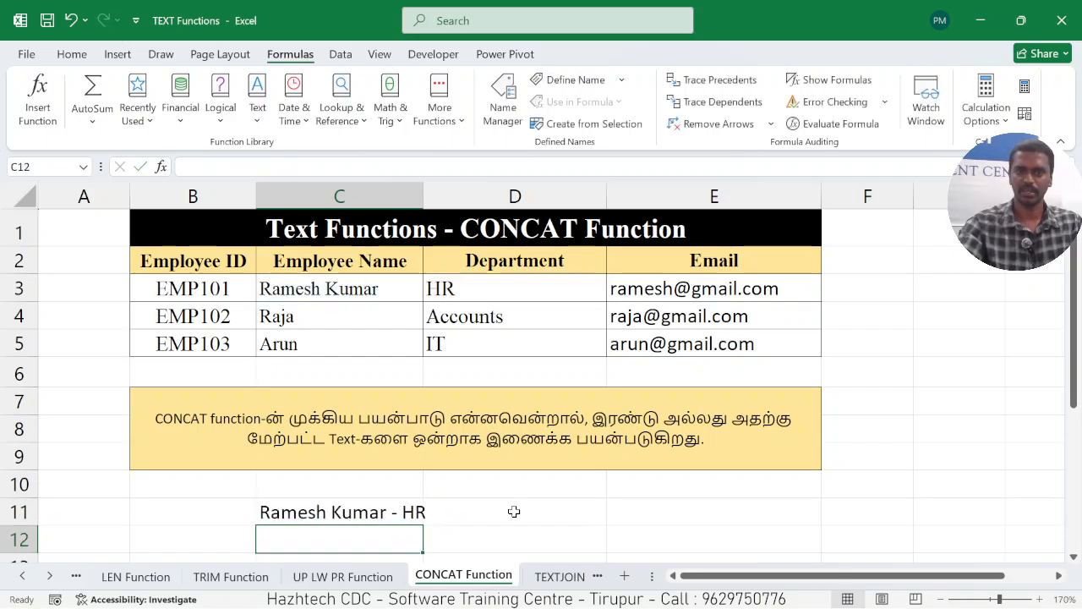
click(434, 512)
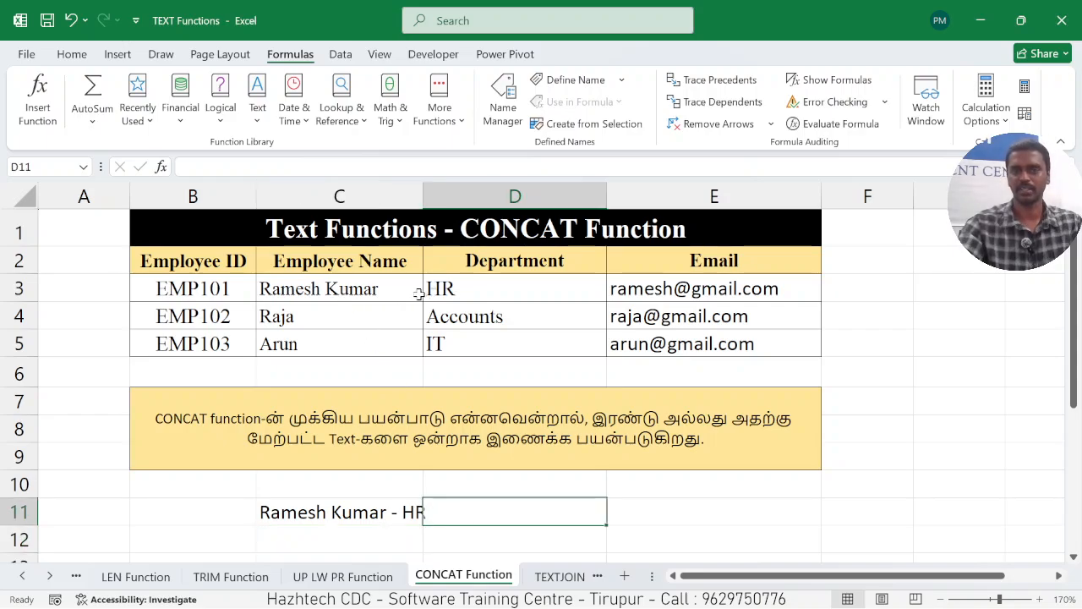
click(352, 529)
click(360, 511)
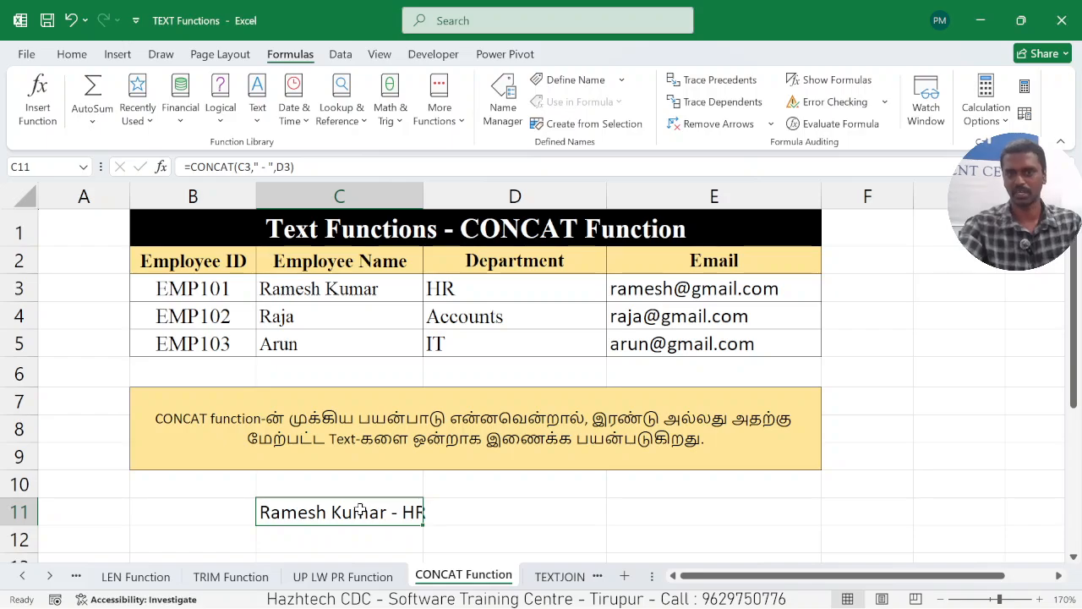
click(468, 517)
On the TEXTJOIN Function worksheet, start a new TEXTJOIN formula in merged cell B6 with delimiter " - " and TRUE to ignore empty cells.
click(558, 576)
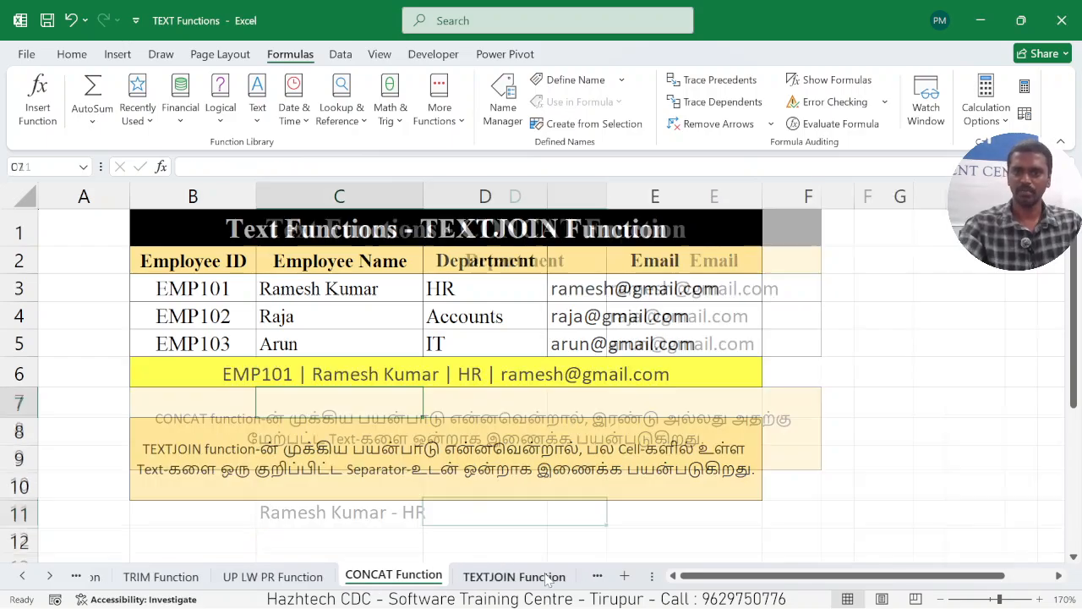
click(291, 376)
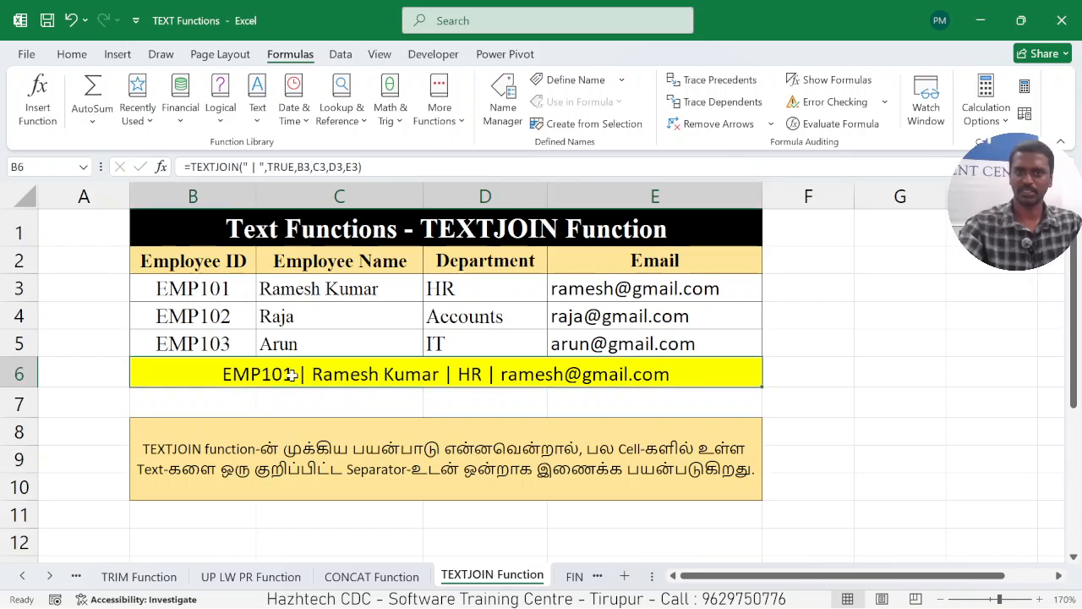
text(=)
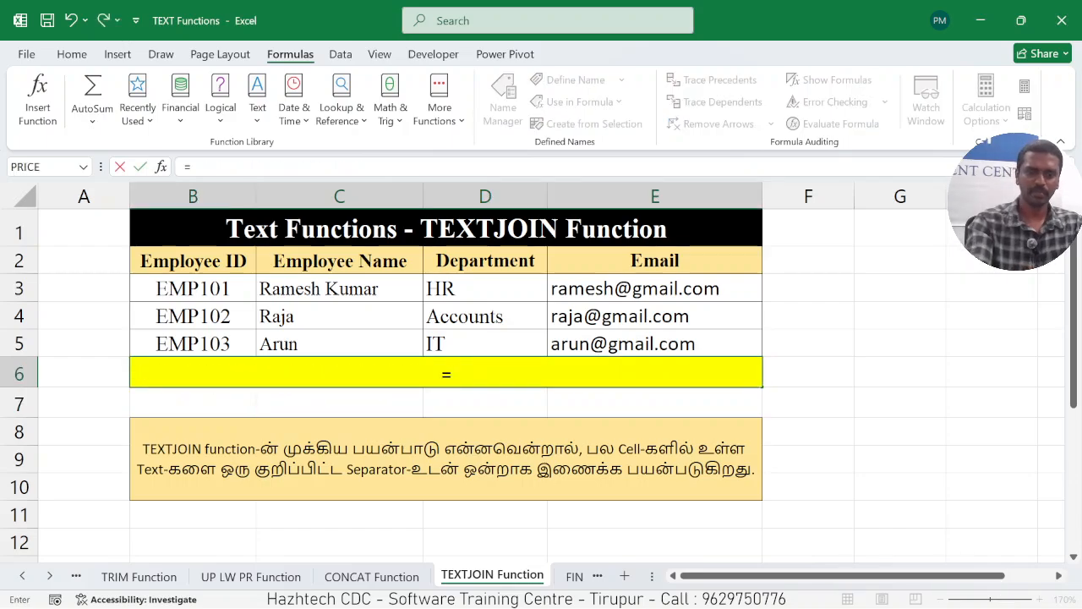
text(TEXT)
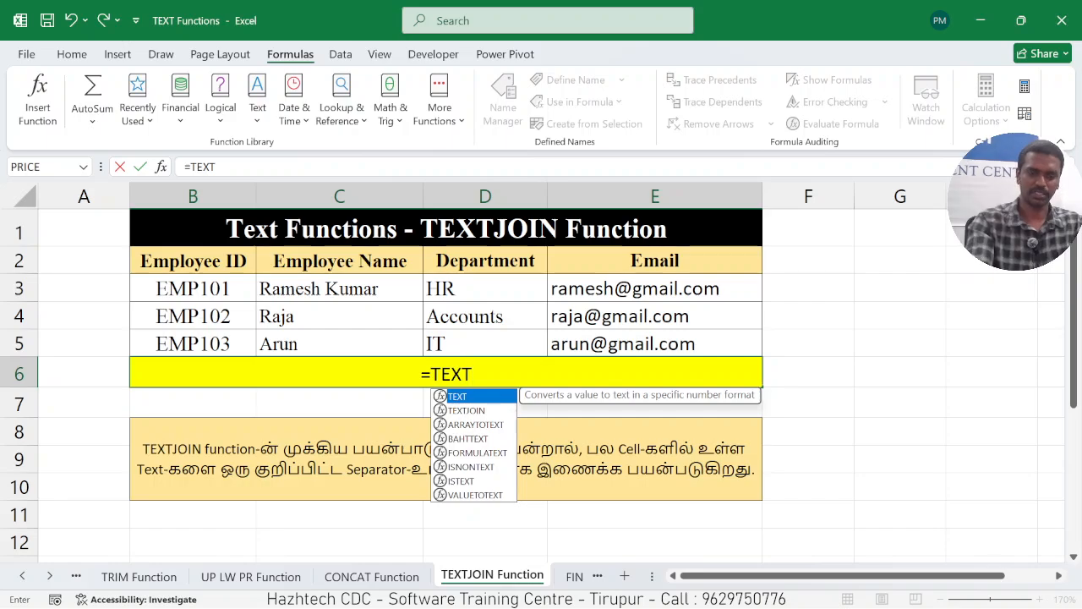
text(JOIN()
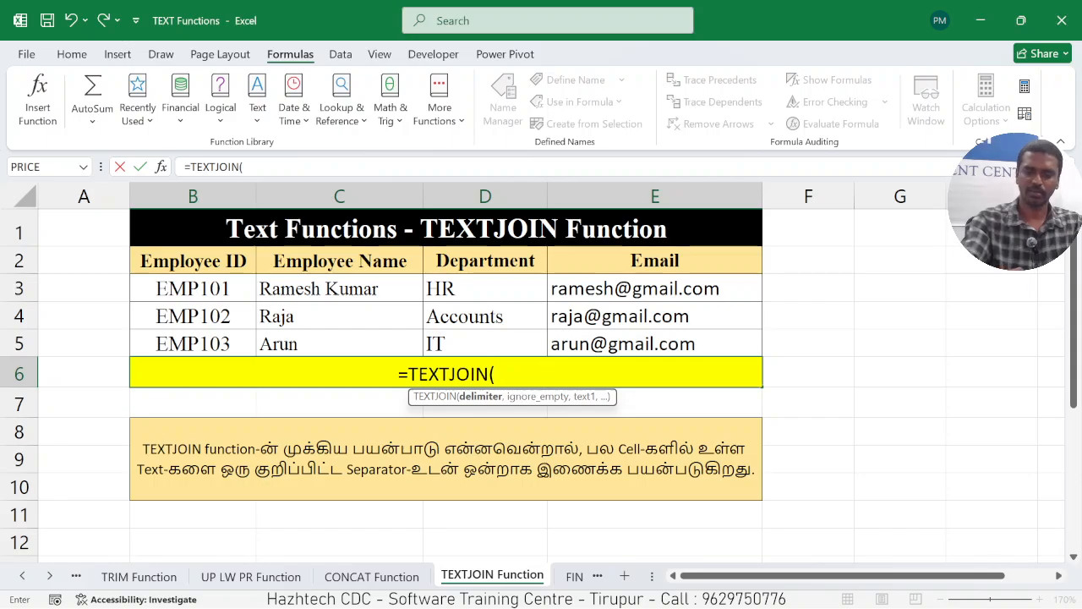
text(")
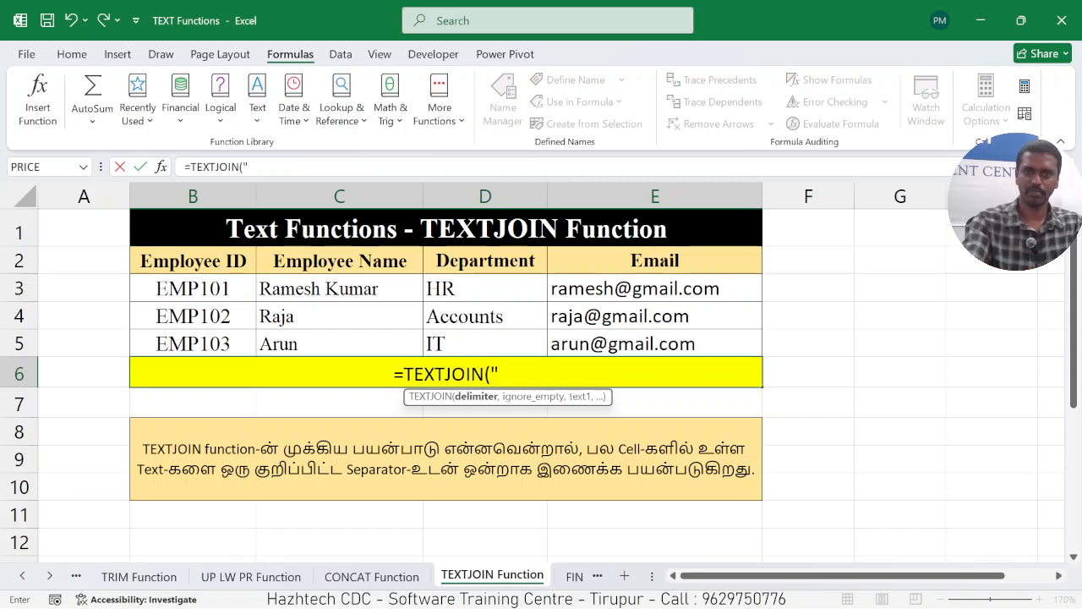
text( -)
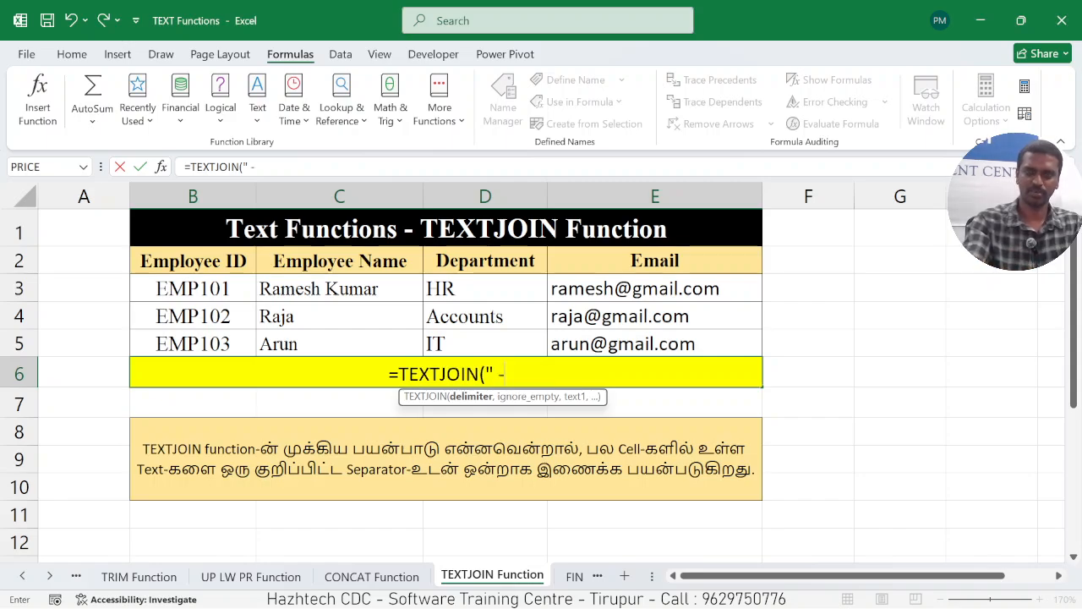
text( ")
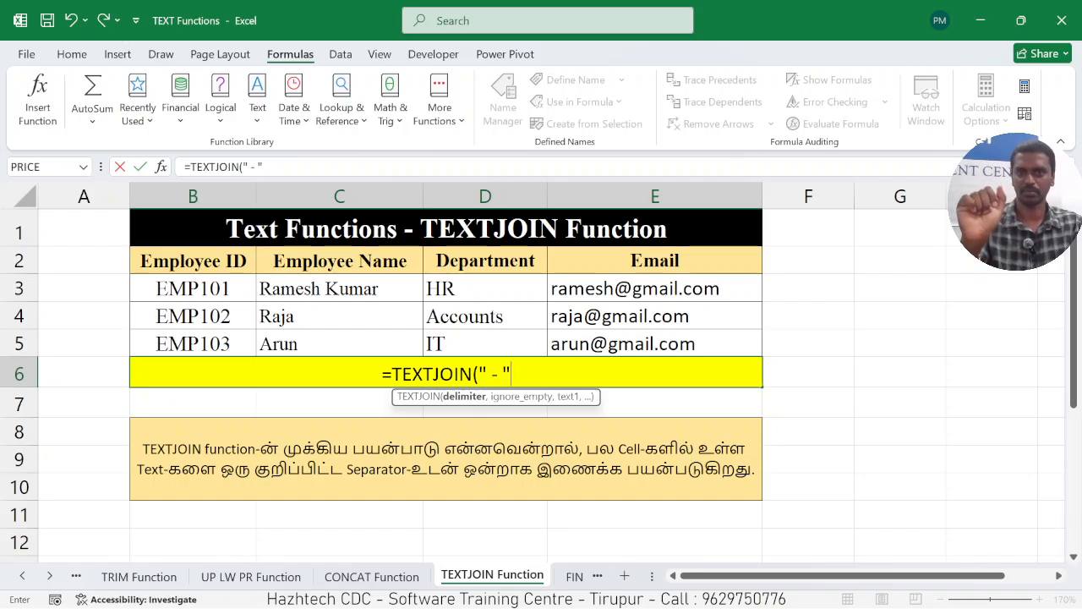
text(,)
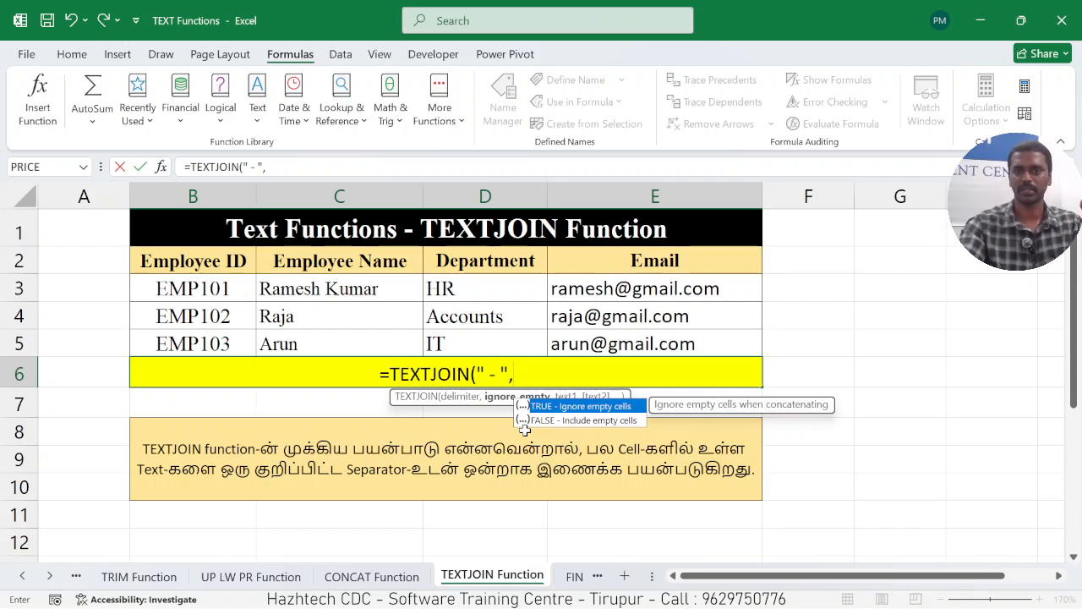
text(TRU)
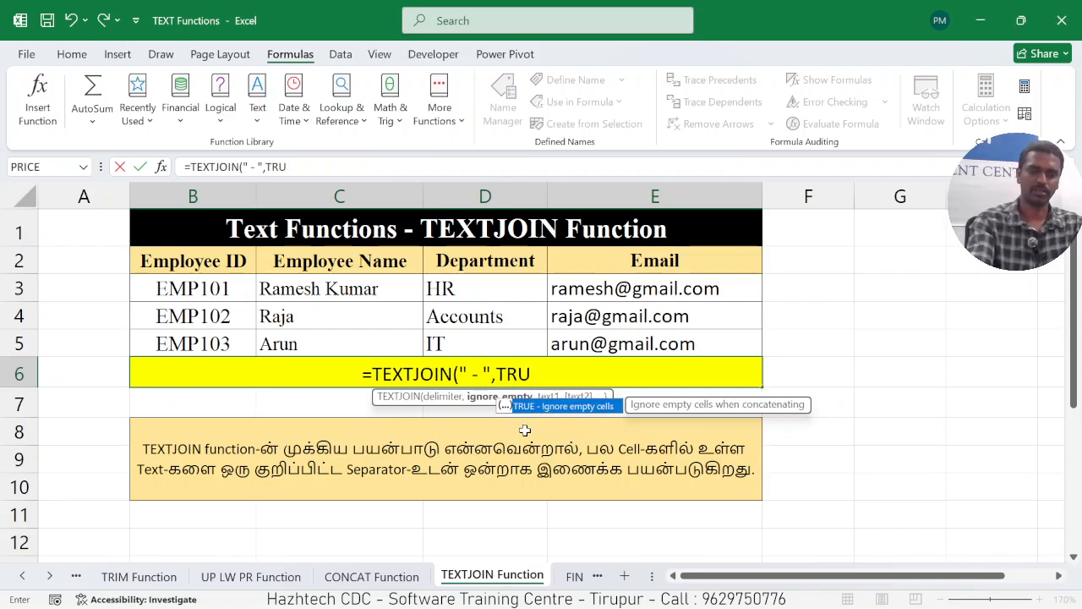
text(E,)
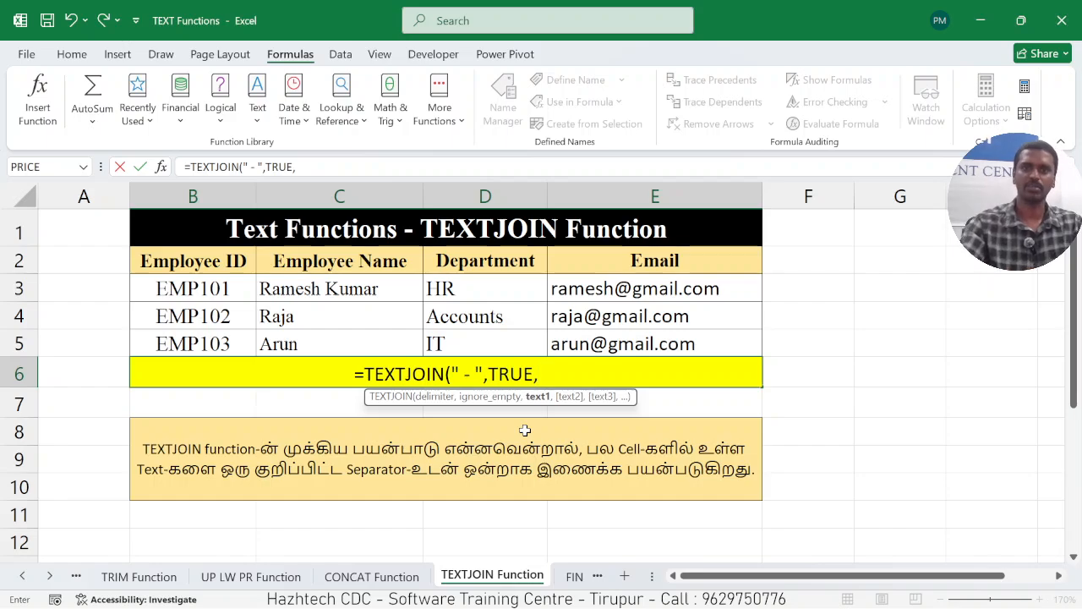
Complete the TEXTJOIN formula in B6 with the first employee's cells B3, C3, D3 and E3 as text arguments.
click(212, 289)
text(,)
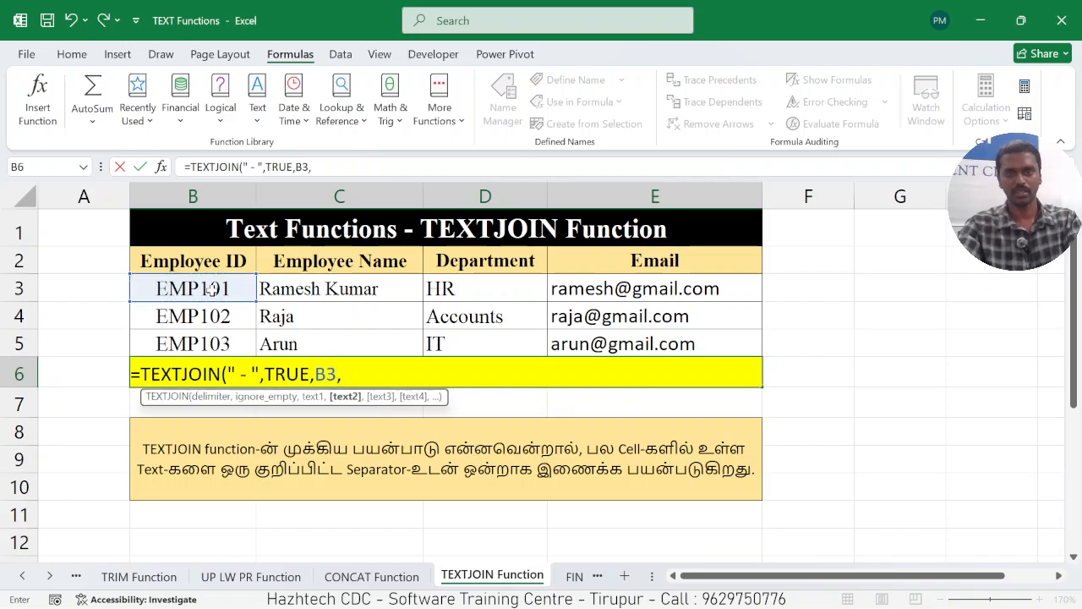
click(348, 289)
text(,)
click(461, 290)
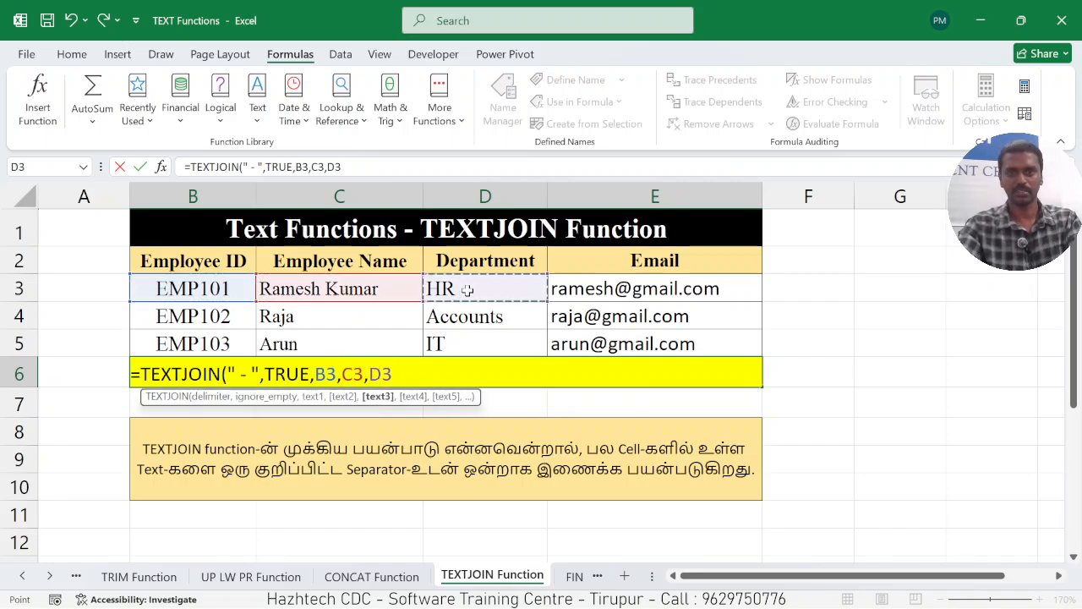
text(,)
click(559, 291)
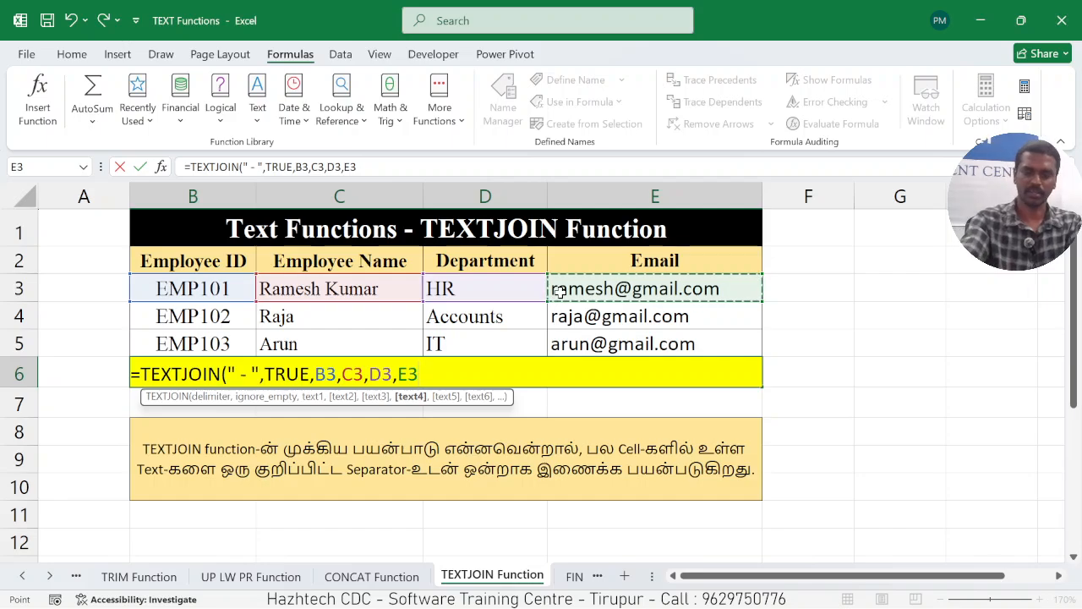
text())
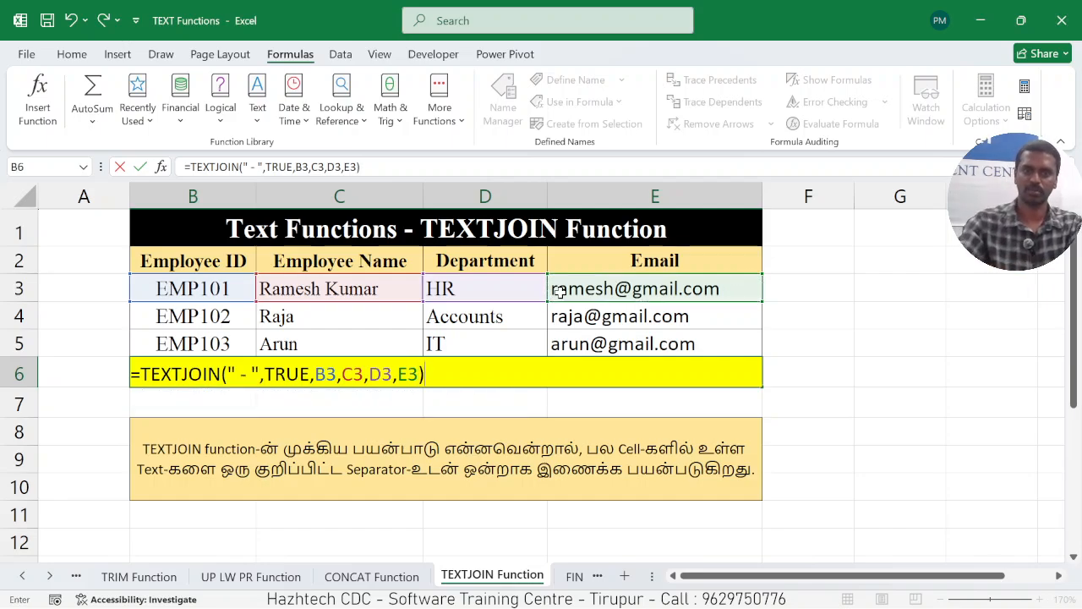
key(Return)
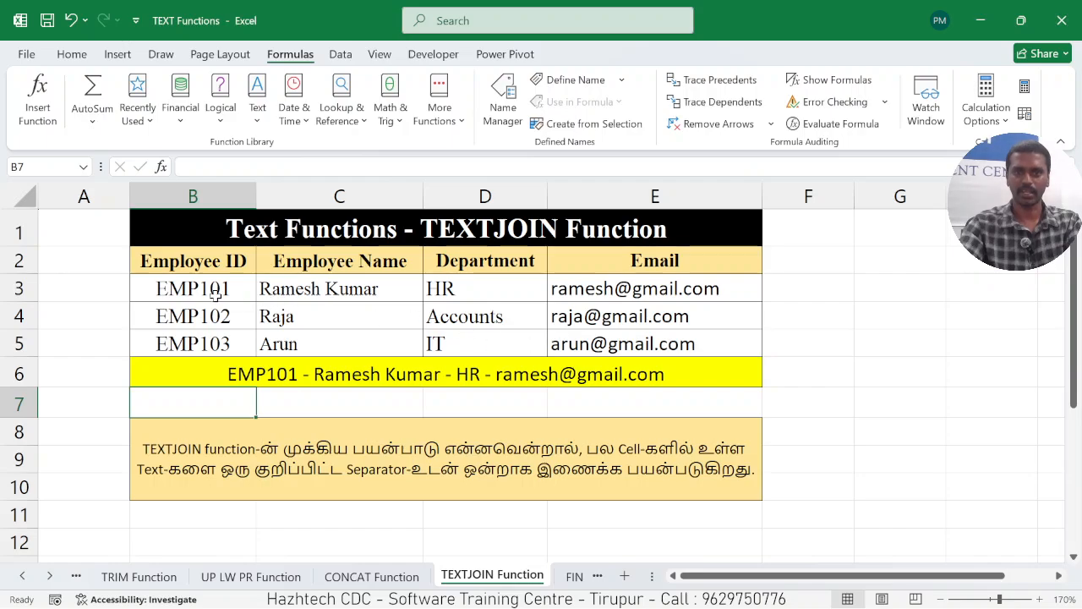
click(355, 374)
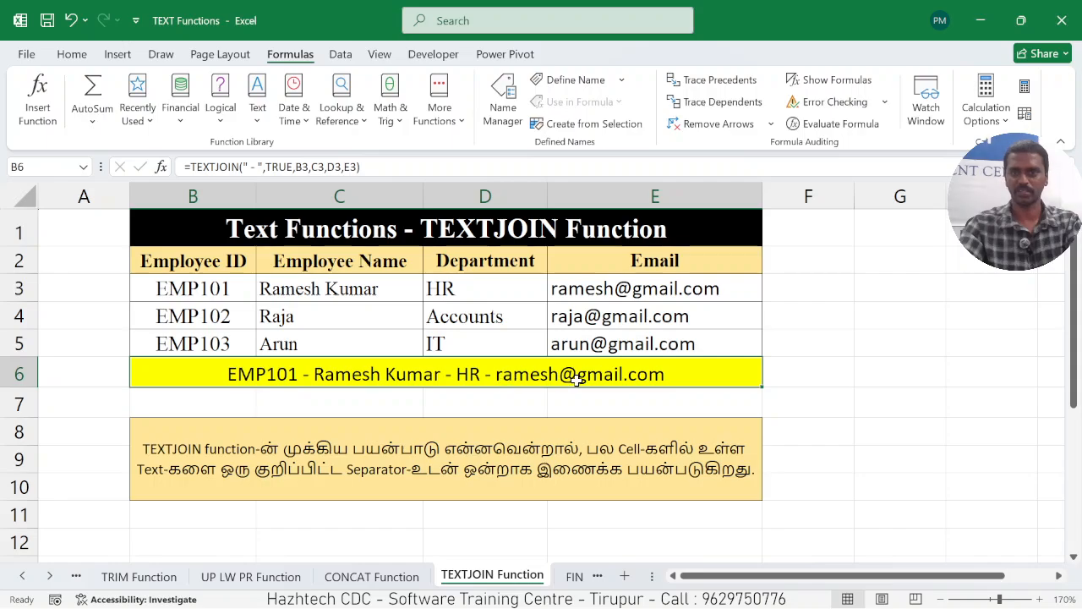
On the CONCAT Function worksheet, extend C11 to =CONCAT(C3," - ",D3," - ",E3), and return to the TEXTJOIN Function worksheet for comparison.
click(391, 581)
click(342, 509)
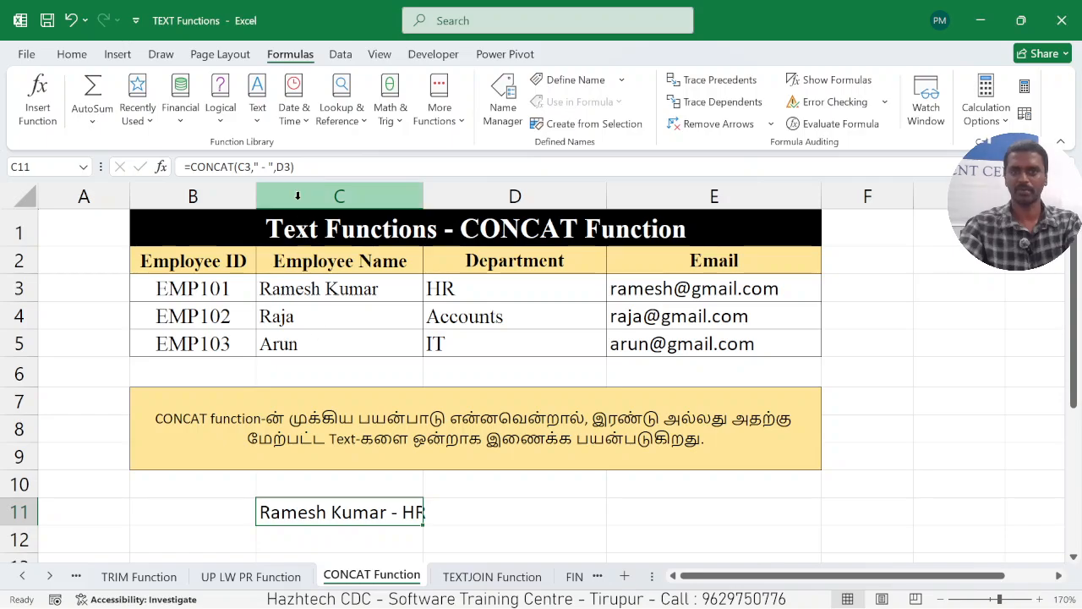
double_click(421, 512)
text(,)
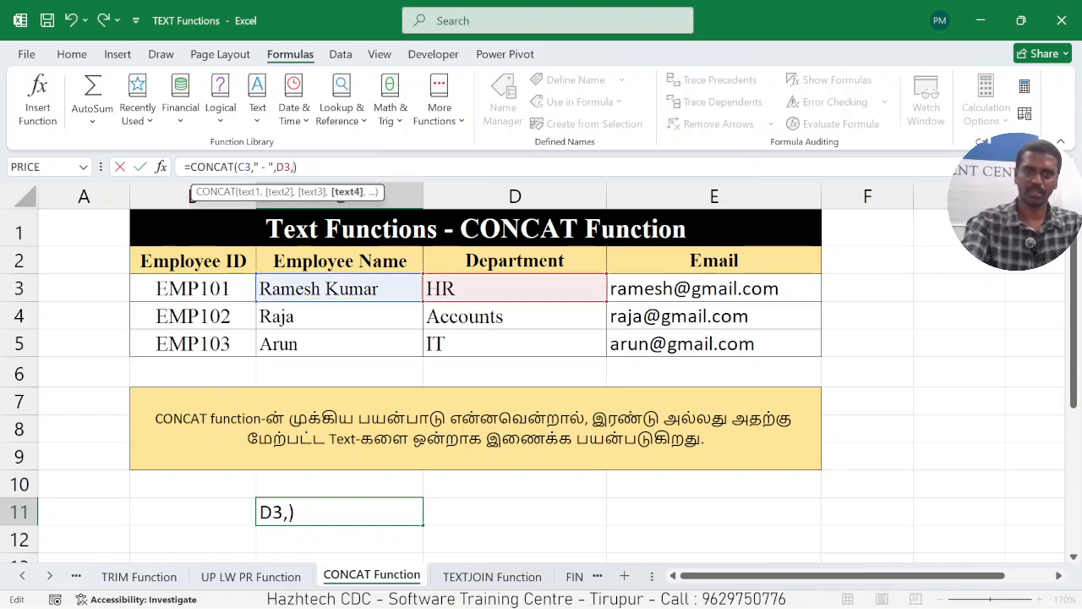
text(" )
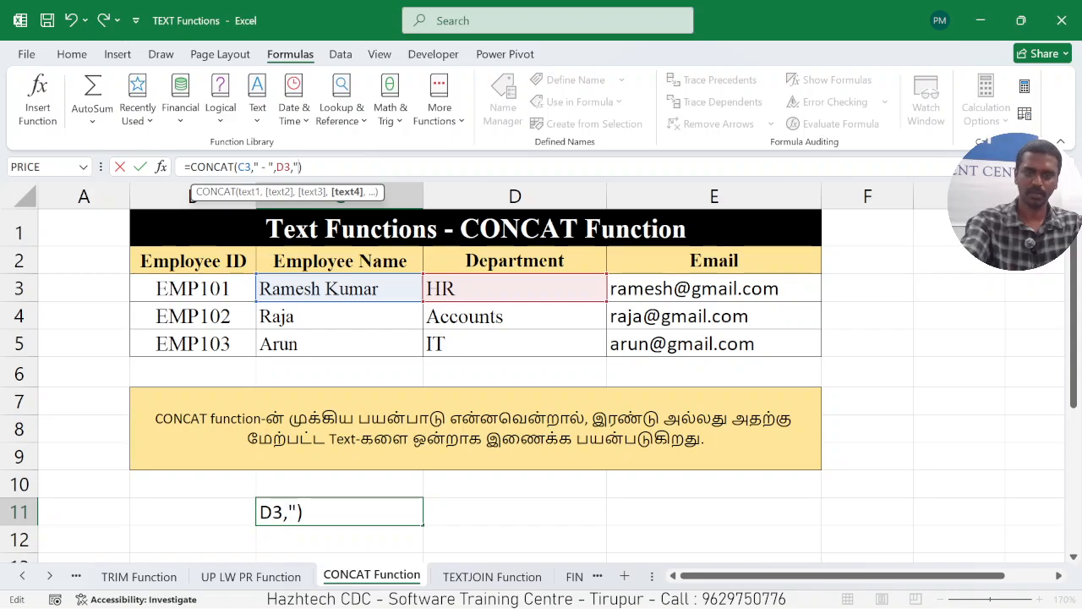
text(- )
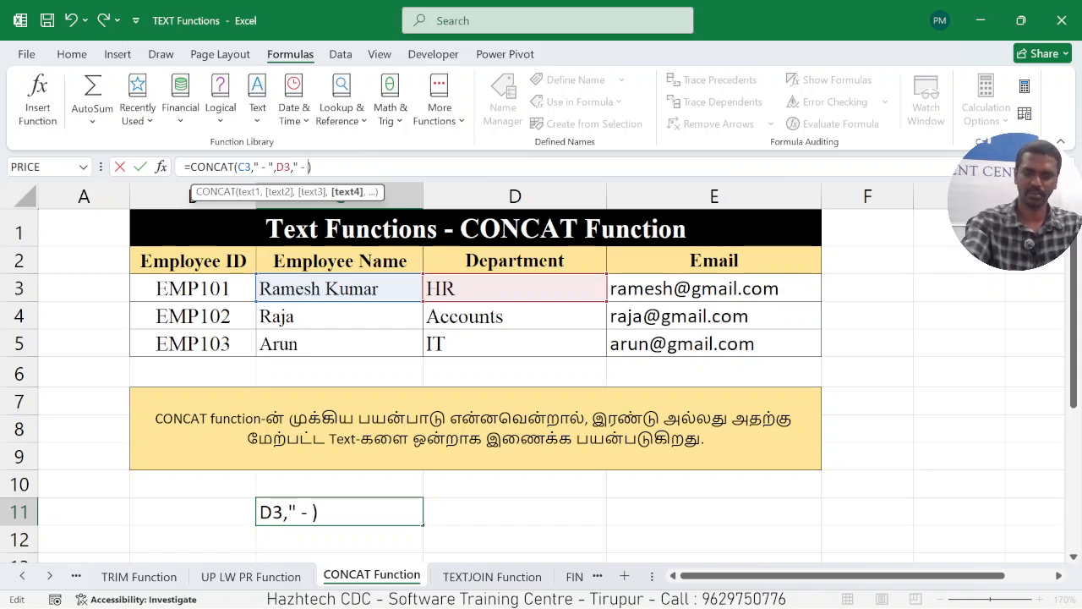
text(",)
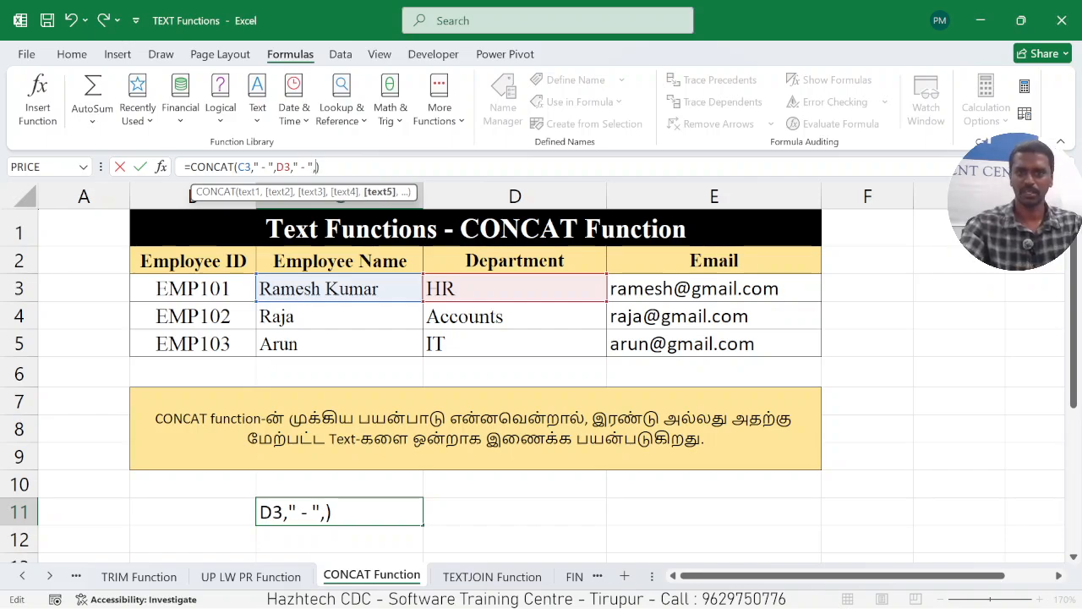
click(657, 288)
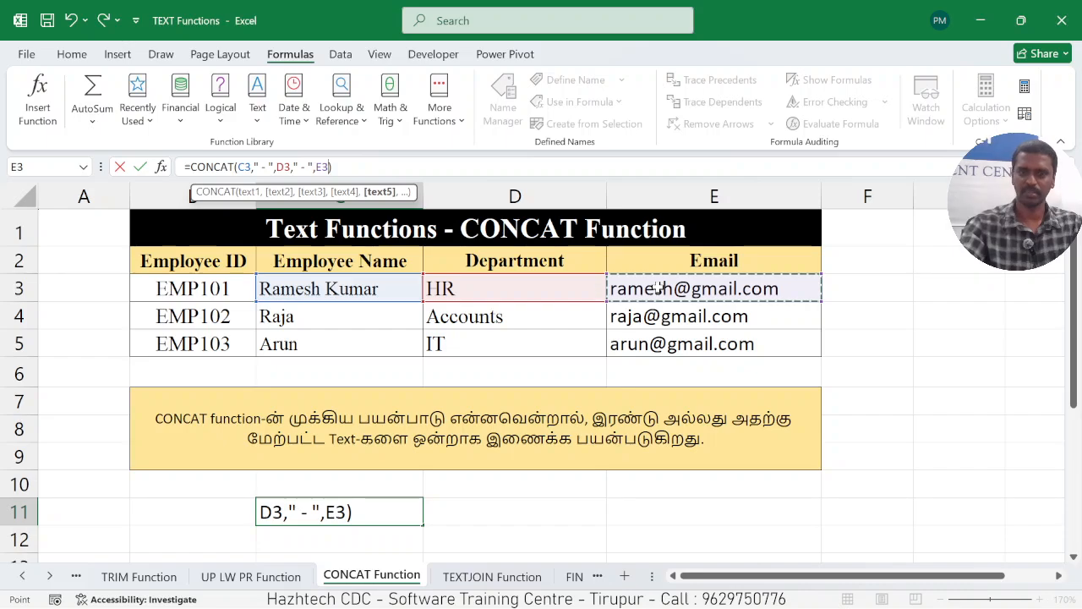
key(Return)
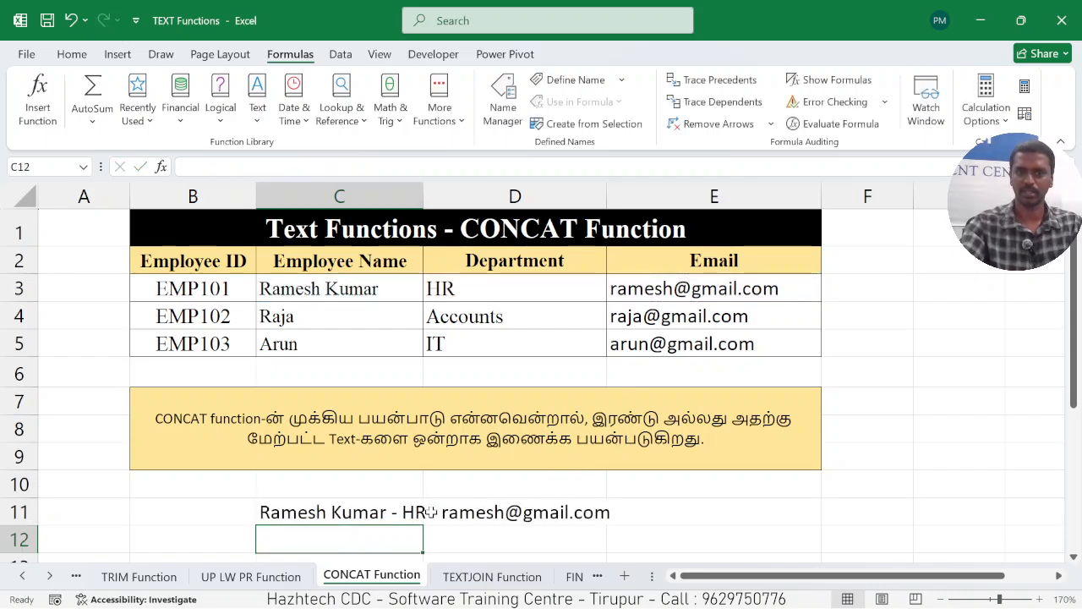
click(394, 512)
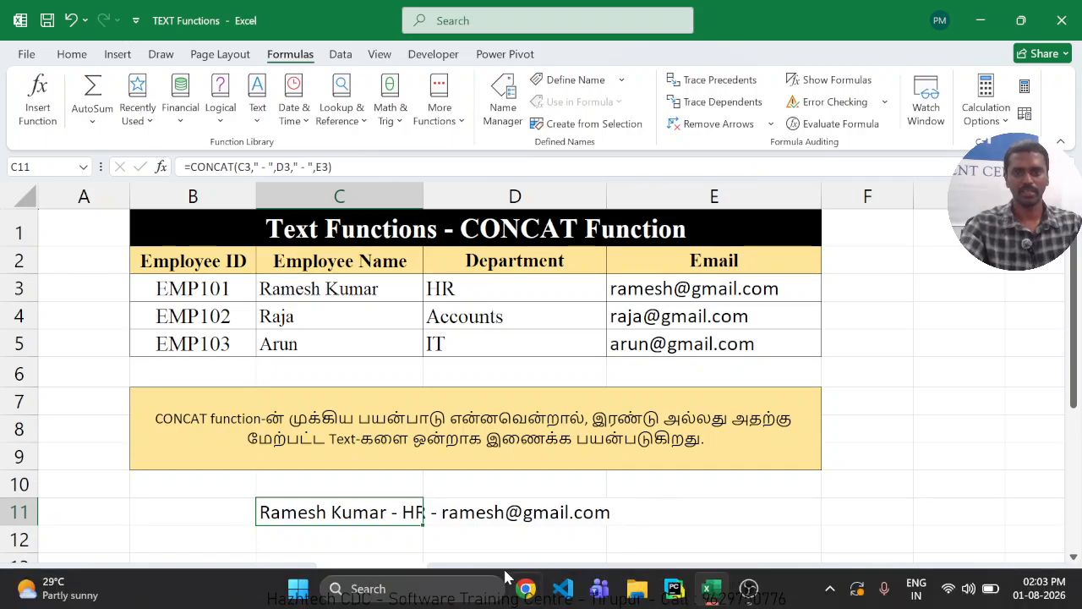
click(492, 576)
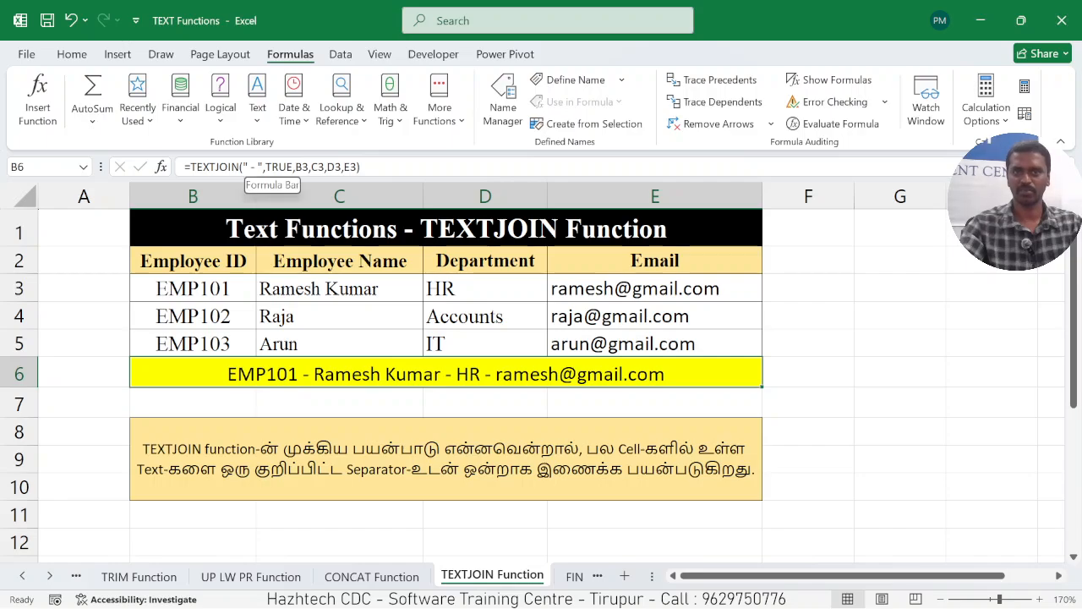
click(846, 407)
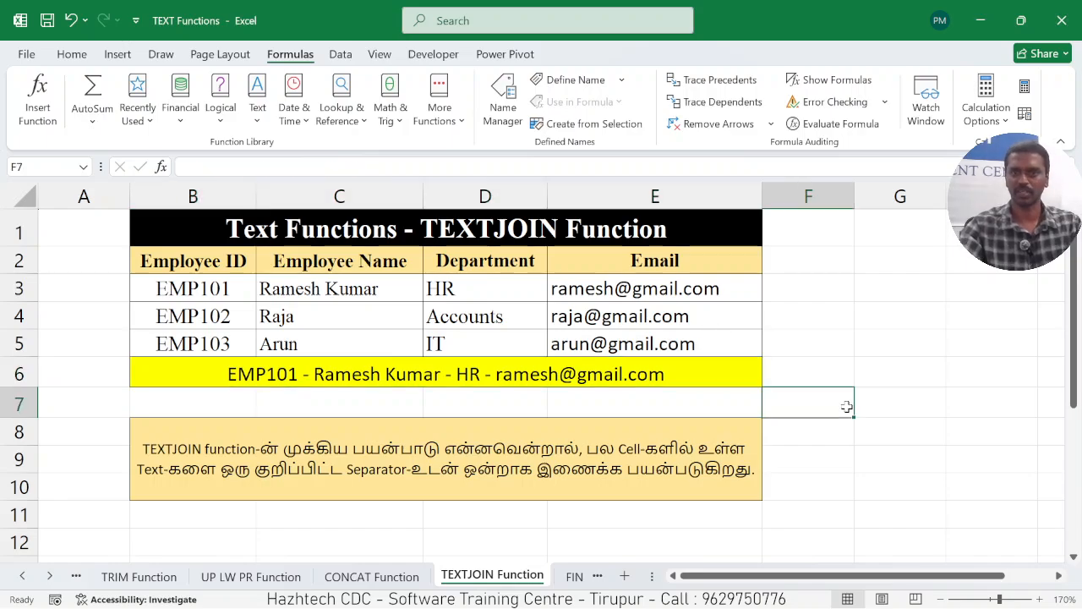
On the FIND Function worksheet, clear the existing FIND formula from cell F4.
click(572, 577)
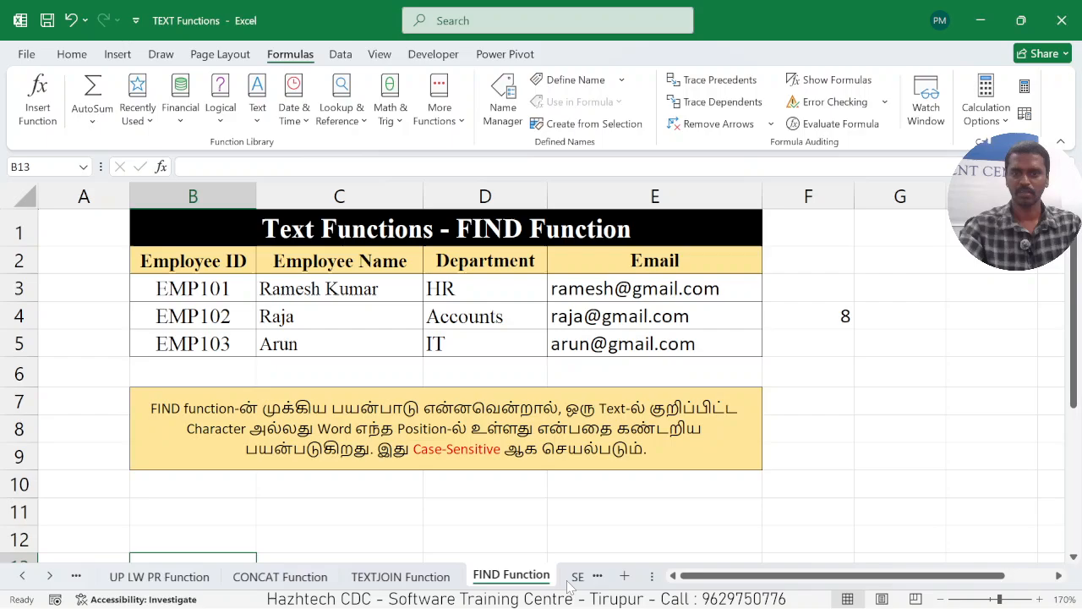
click(570, 512)
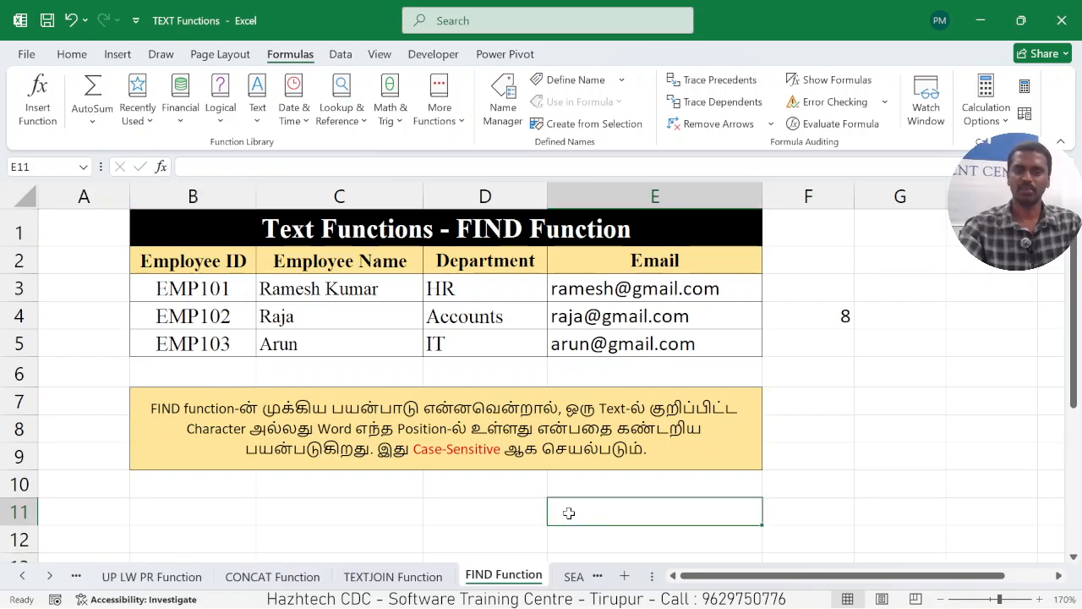
click(353, 288)
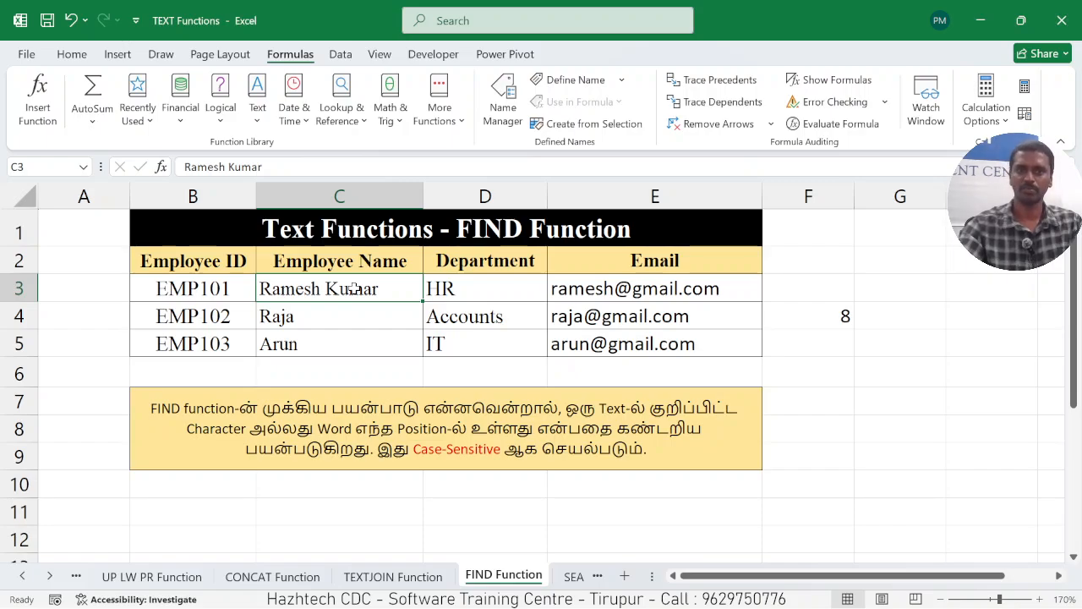
click(826, 313)
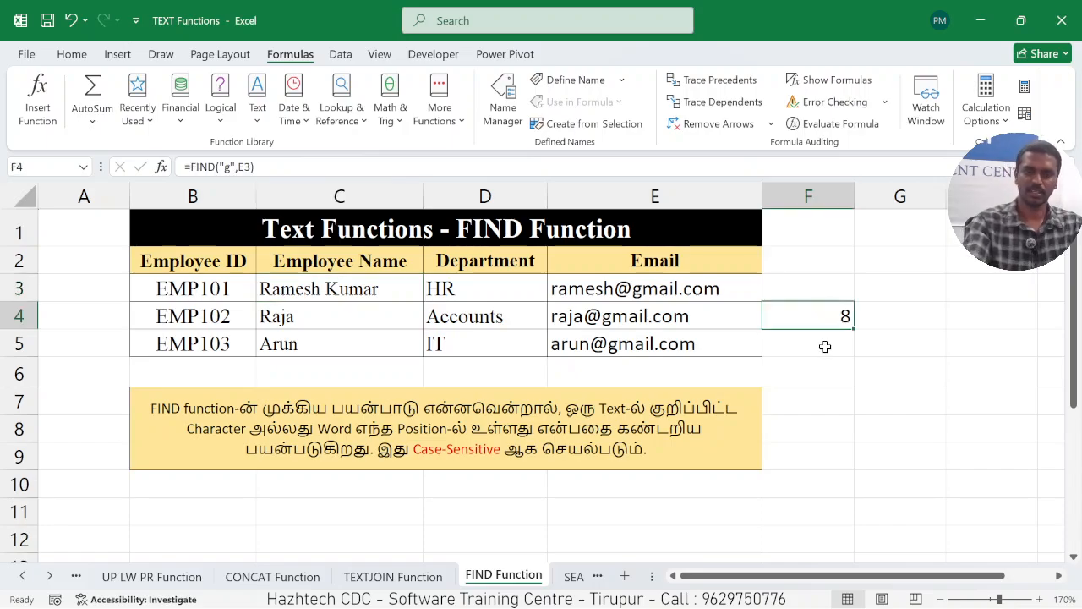
key(Delete)
Enter =FIND("s",C3) in cell F4 to locate the lowercase s in the first employee's name.
text(=FIN)
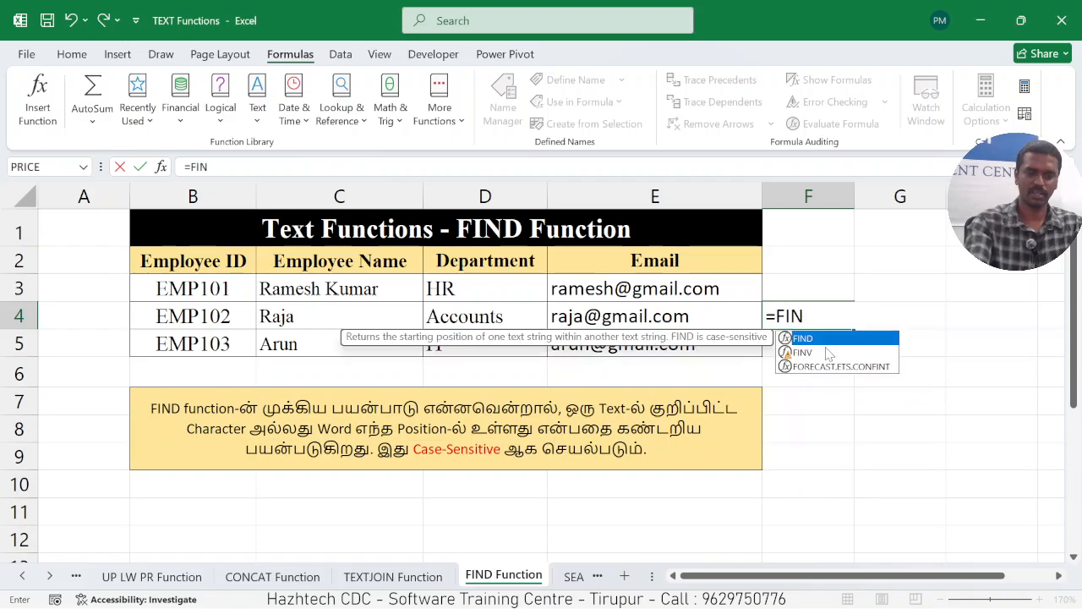
text(D()
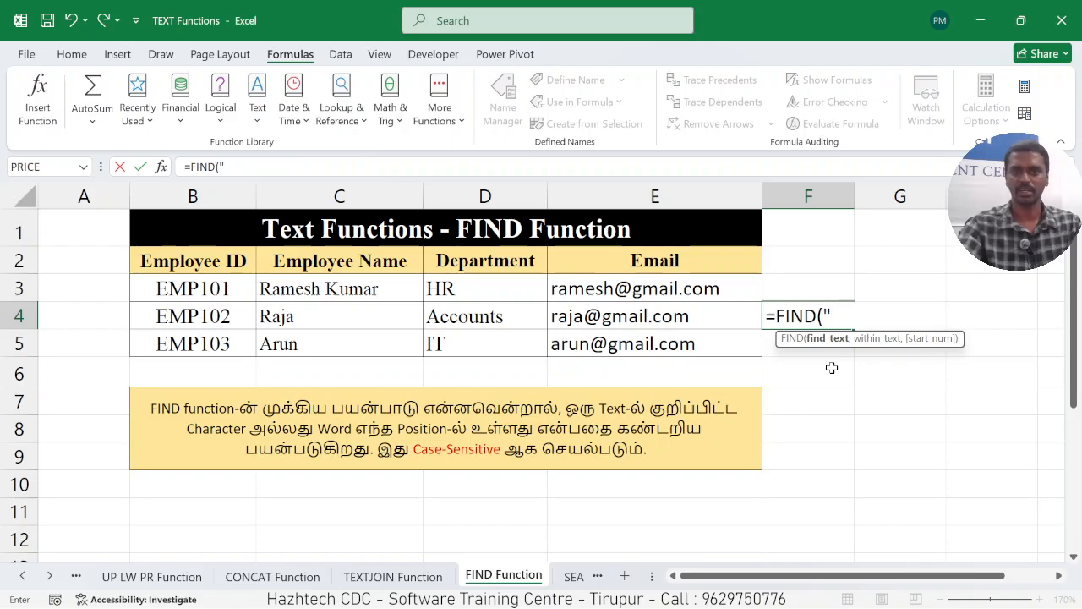
text(S)
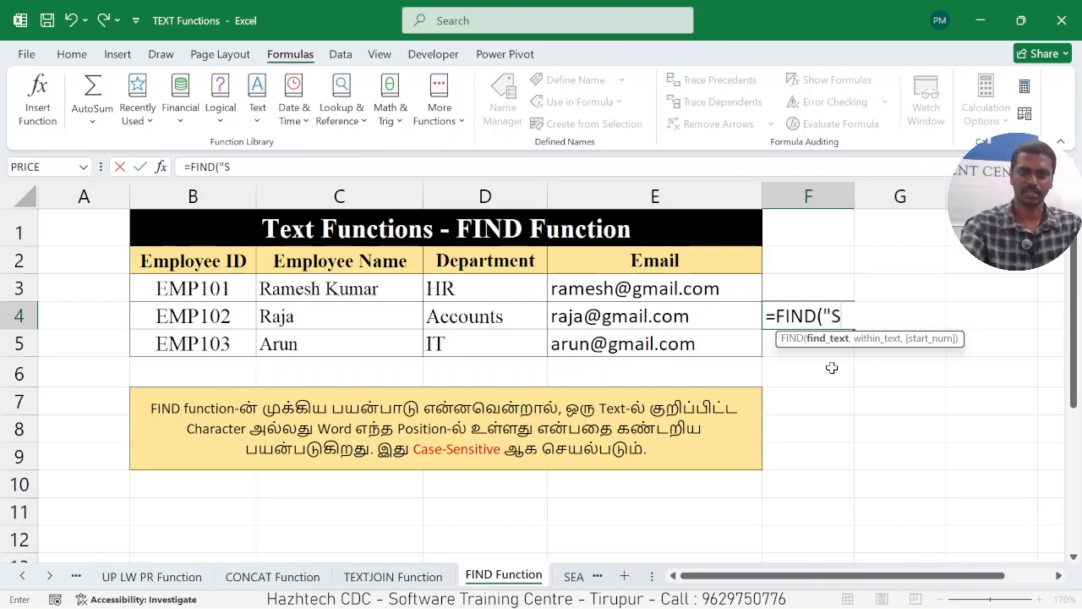
key(BackSpace)
text(s)
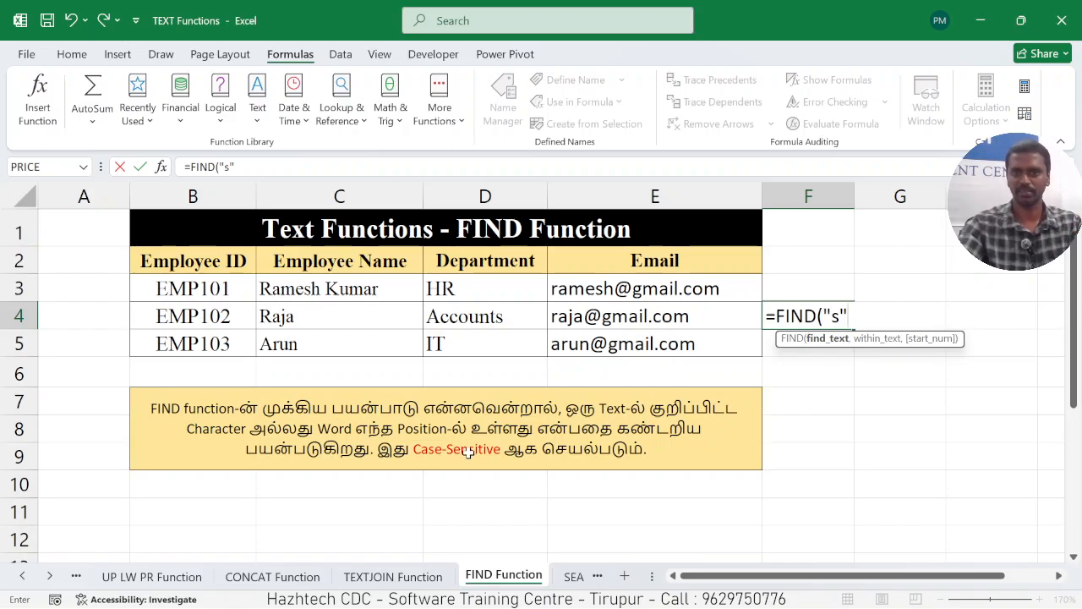
text(,)
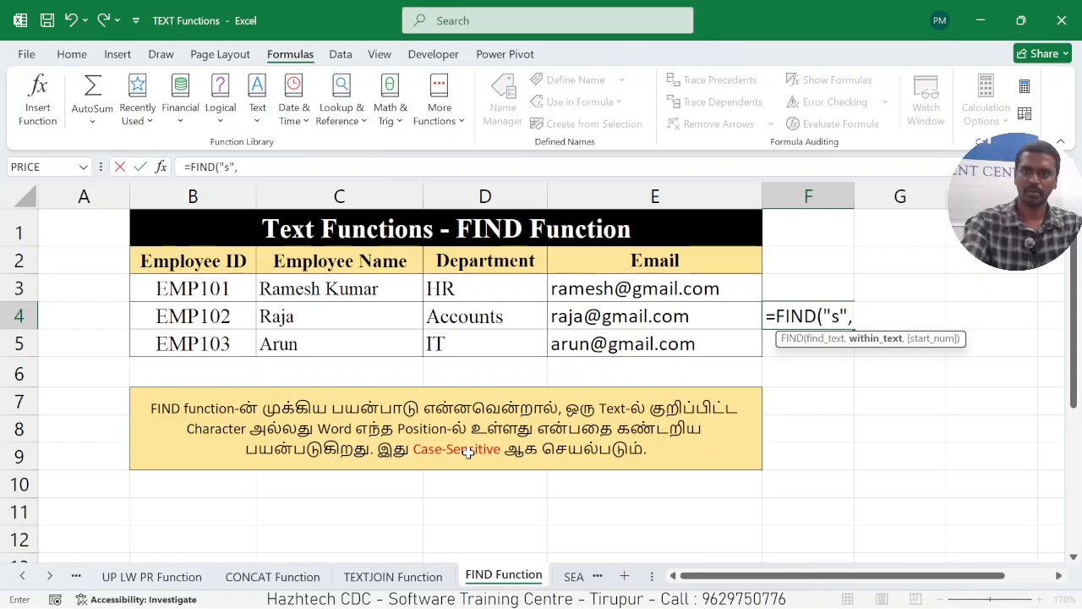
click(293, 293)
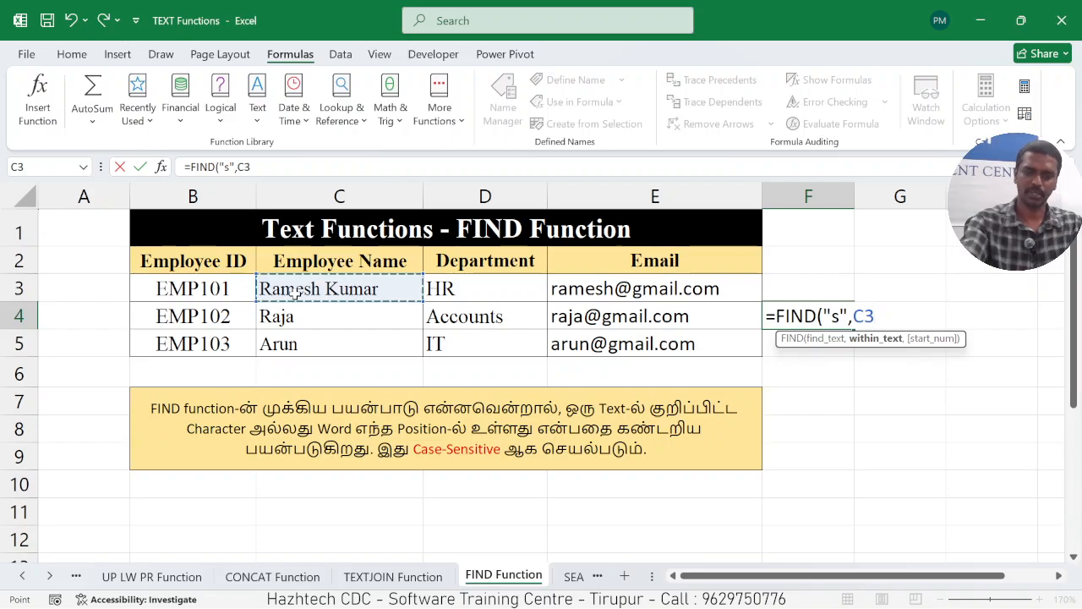
text())
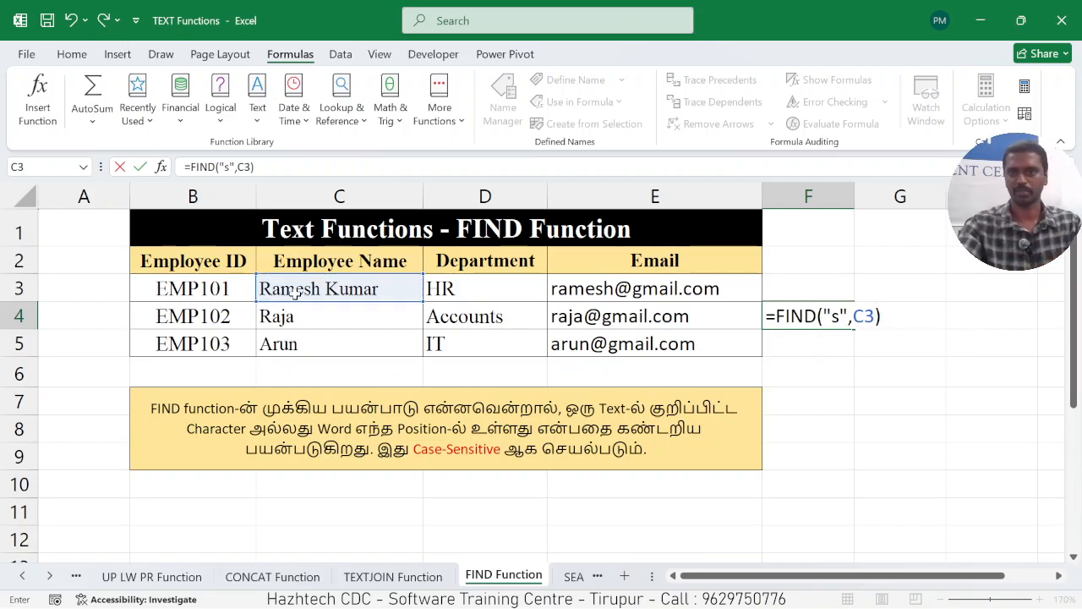
key(Return)
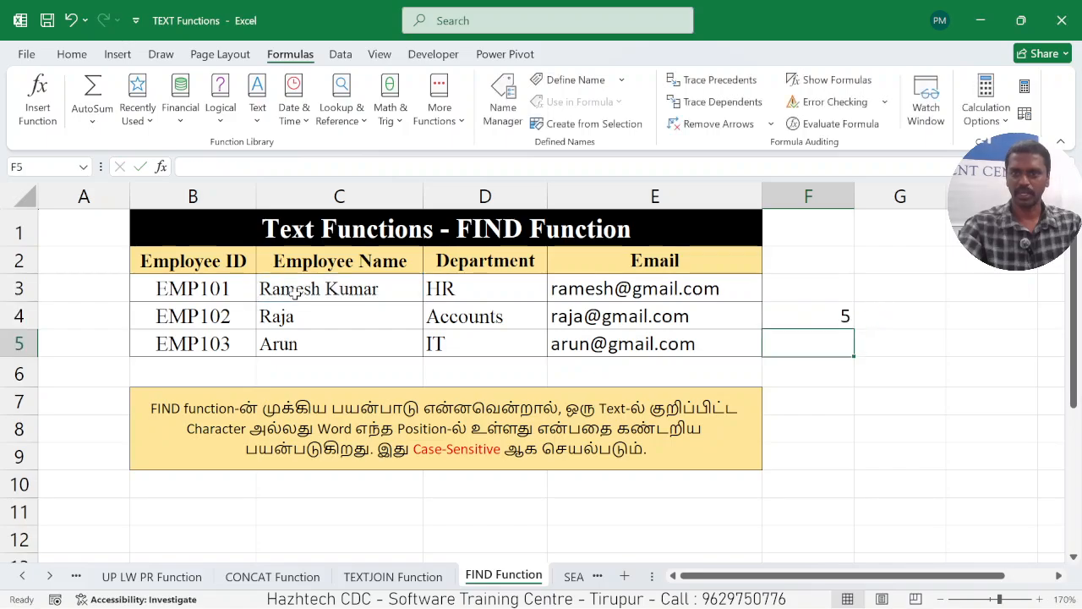
Compare the FIND formula in F4 with the name in C3, and look at the SEARCH Function worksheet before returning to FIND Function.
click(809, 314)
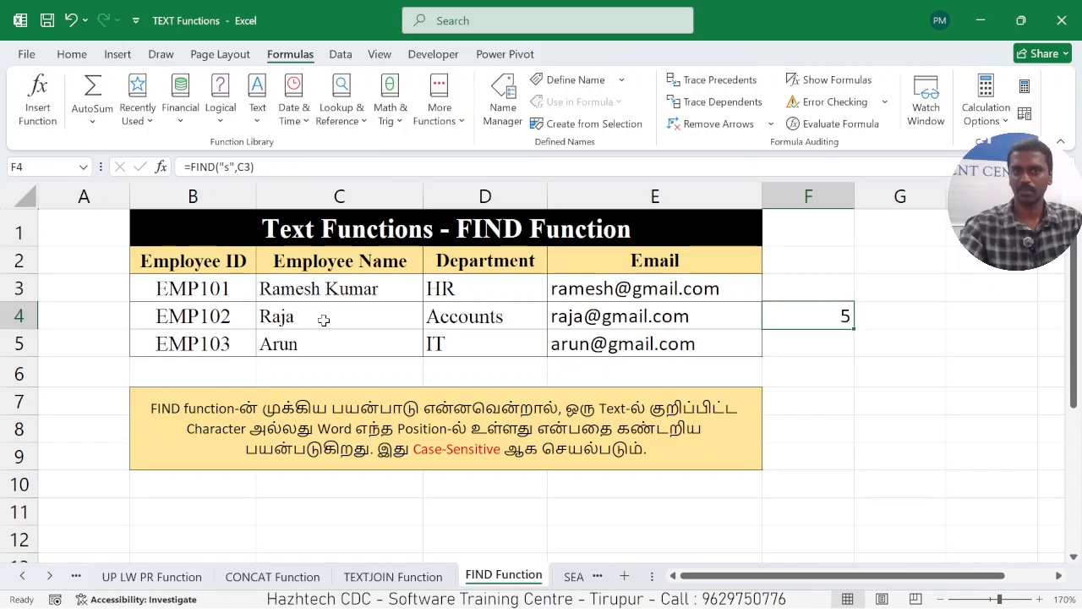
click(367, 293)
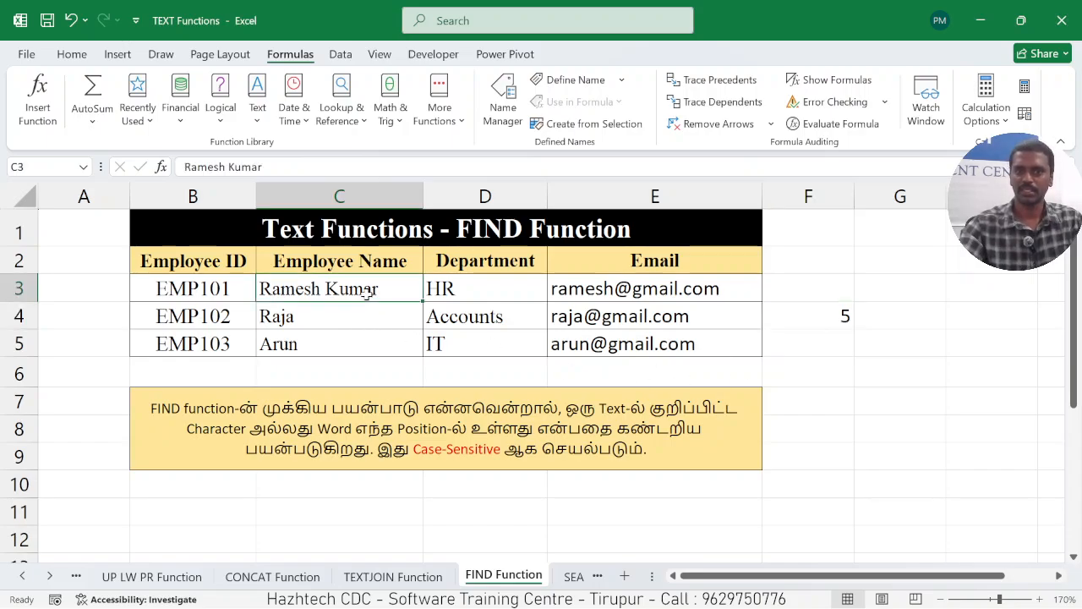
click(814, 311)
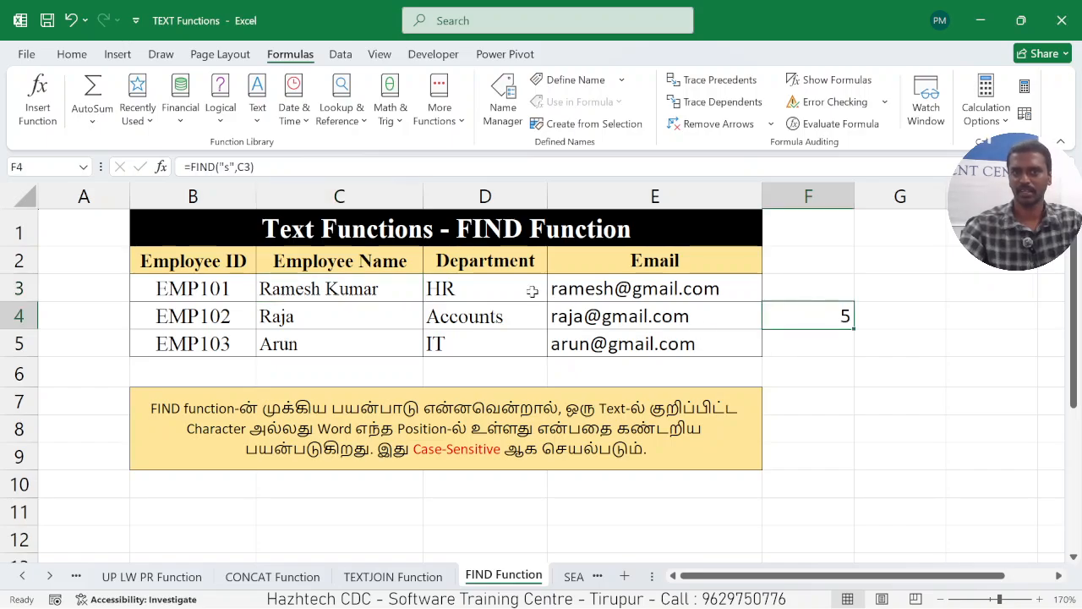
click(573, 578)
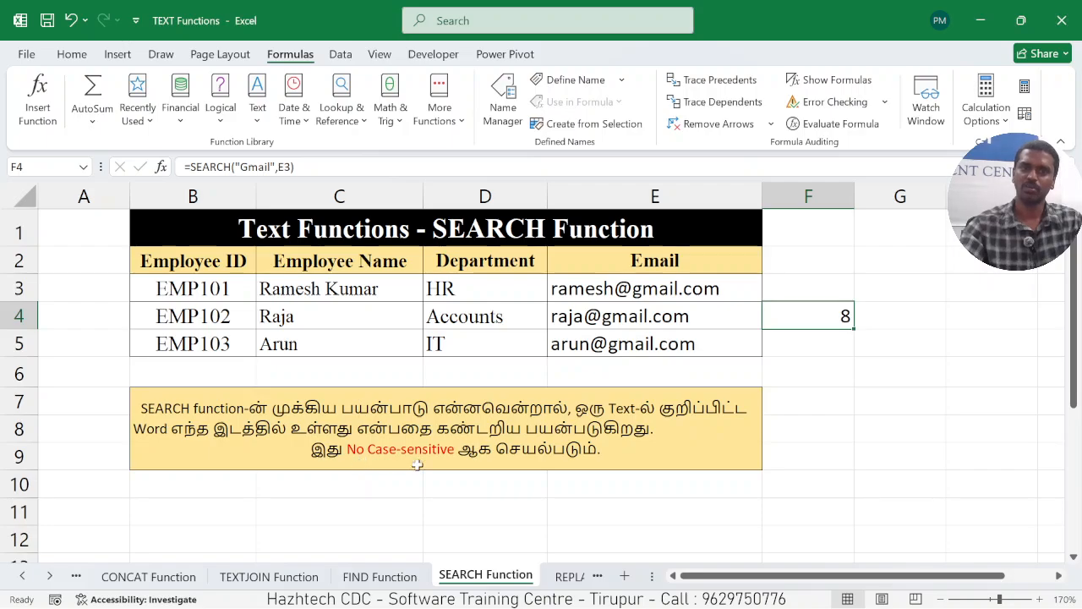
click(379, 576)
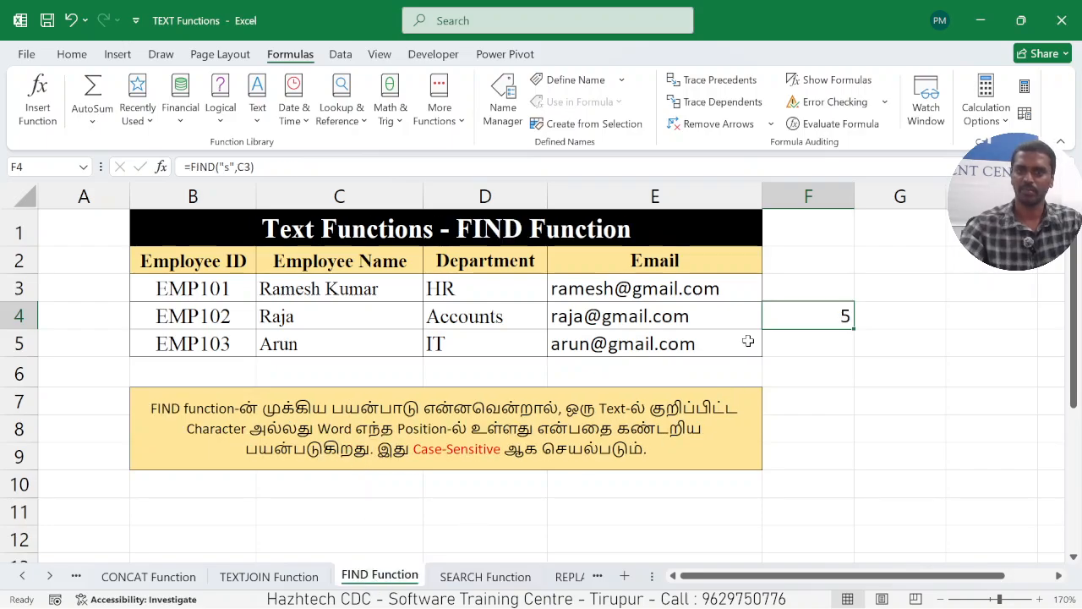
click(224, 167)
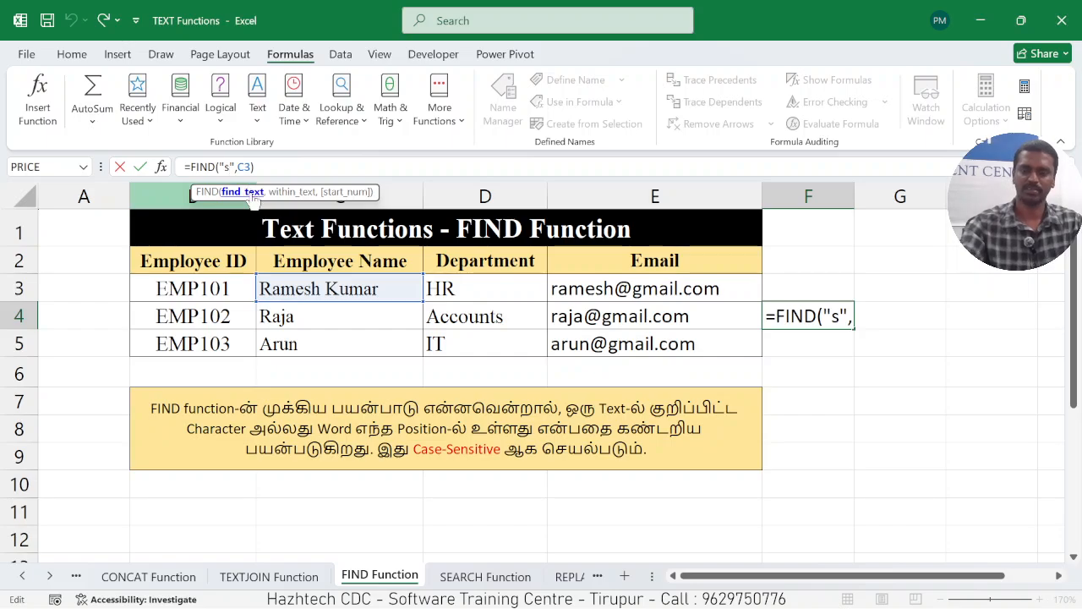
key(BackSpace)
text(s)
key(Return)
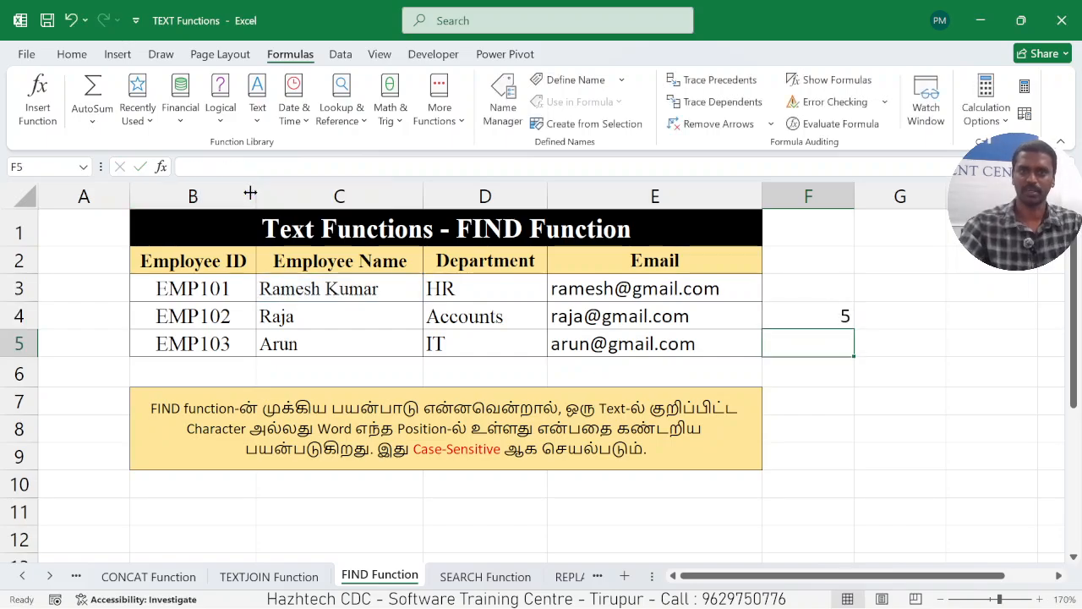
Change the search text in F4's FIND formula to uppercase "S" to test case sensitivity.
click(806, 313)
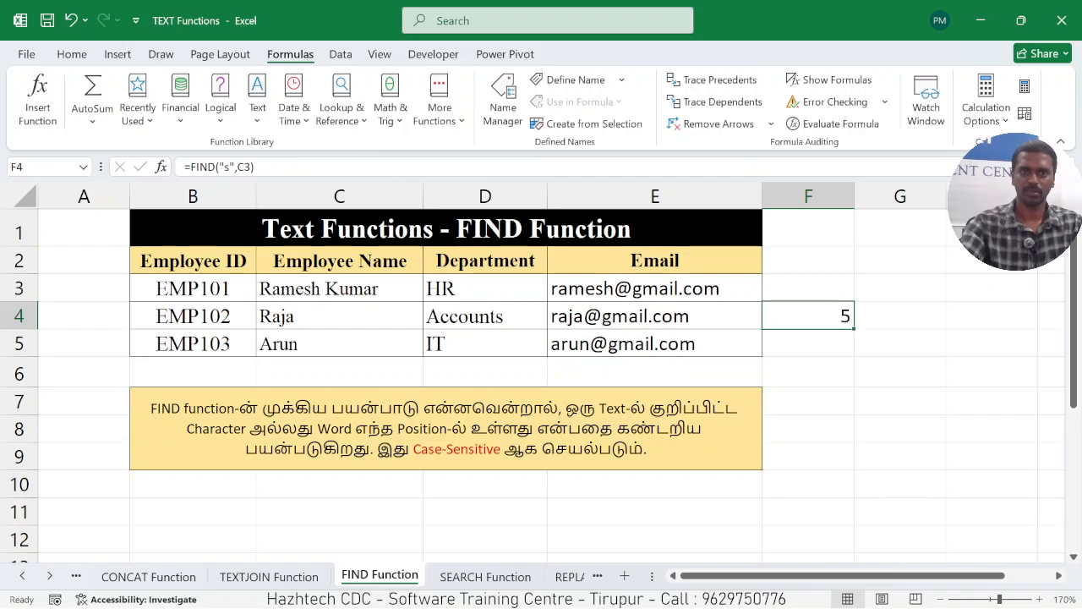
click(224, 166)
key(BackSpace)
text(S)
key(Return)
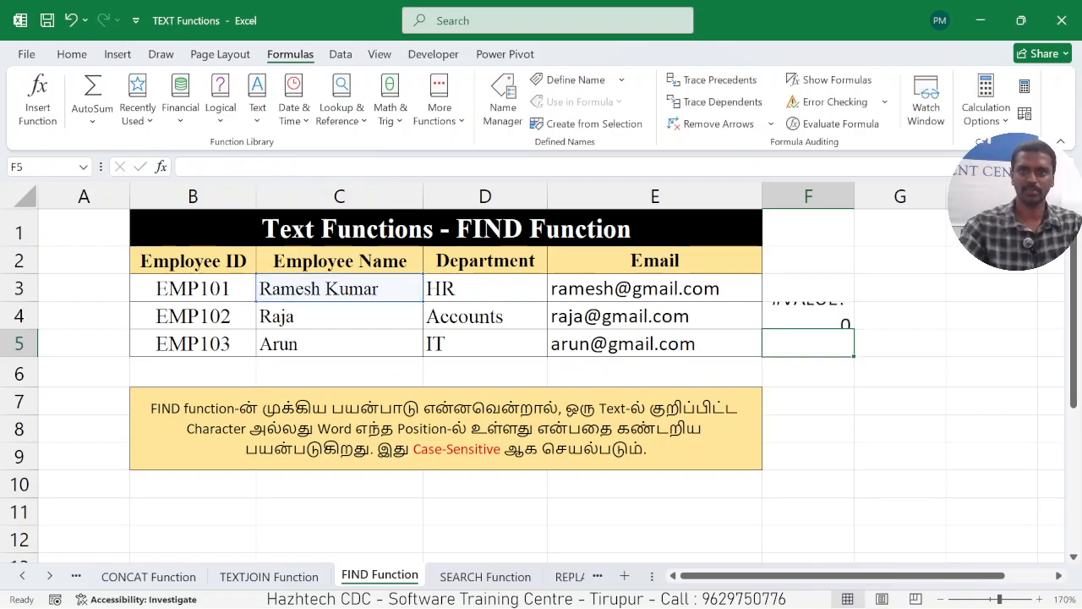
On the SEARCH Function worksheet, clear cell F4 and start a new SEARCH formula in it.
click(485, 575)
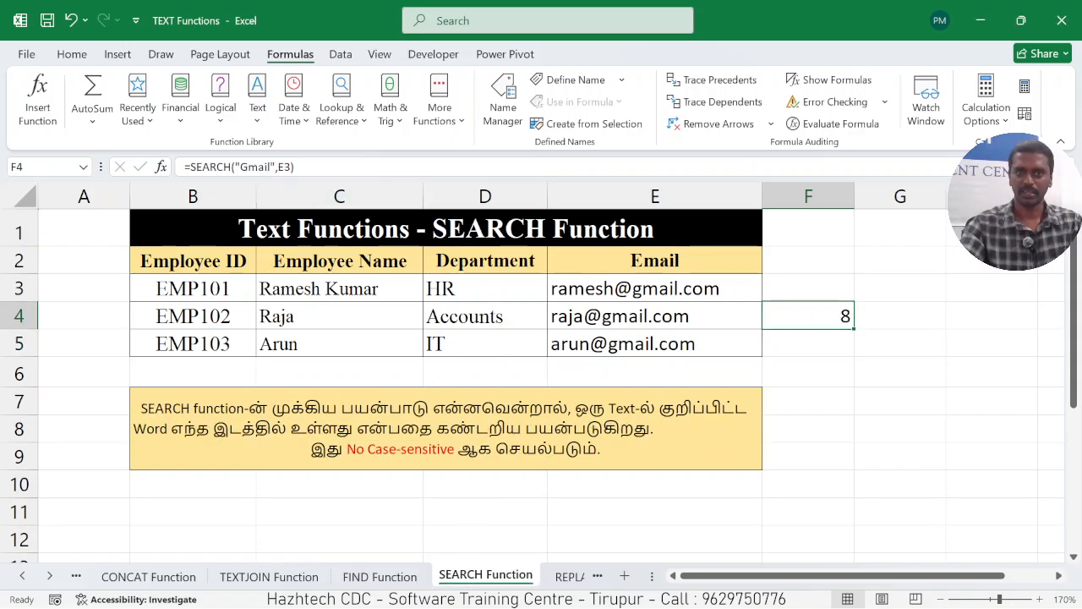
drag(270, 167, 240, 167)
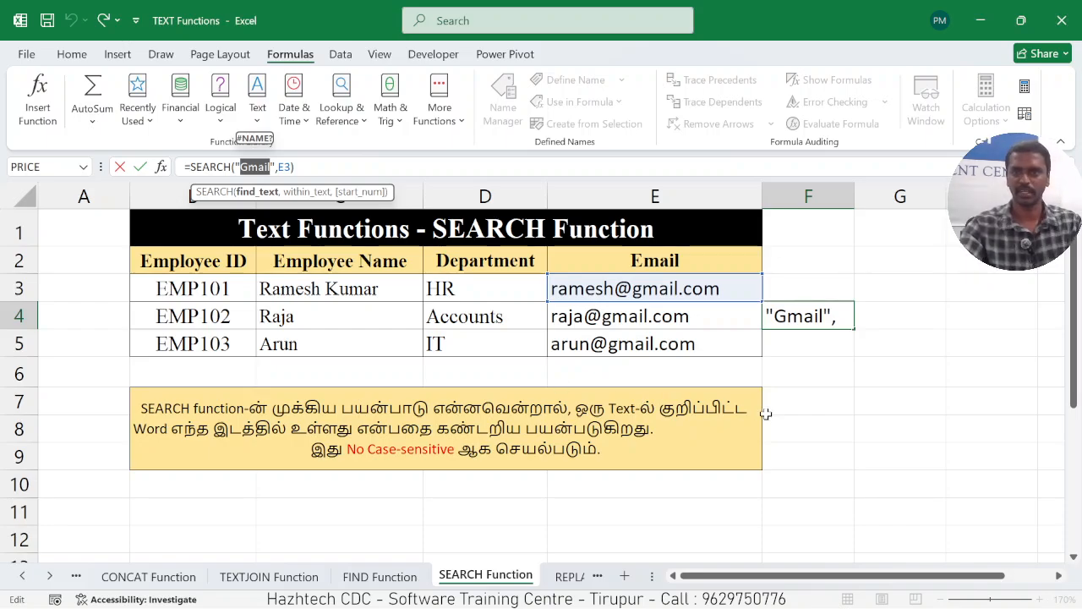
click(852, 408)
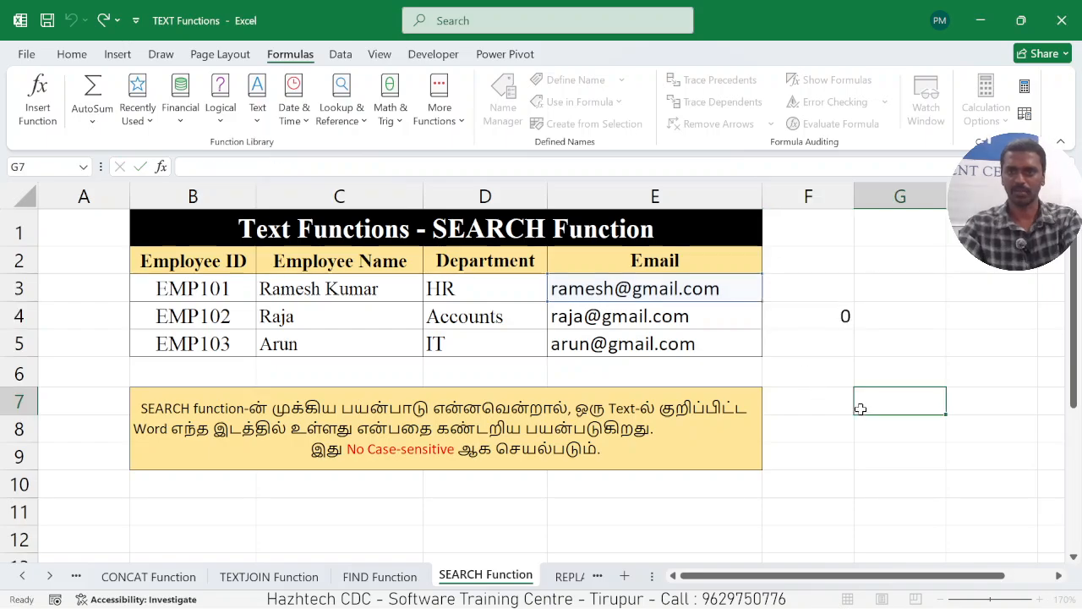
click(819, 317)
key(BackSpace)
text(=SEARCH)
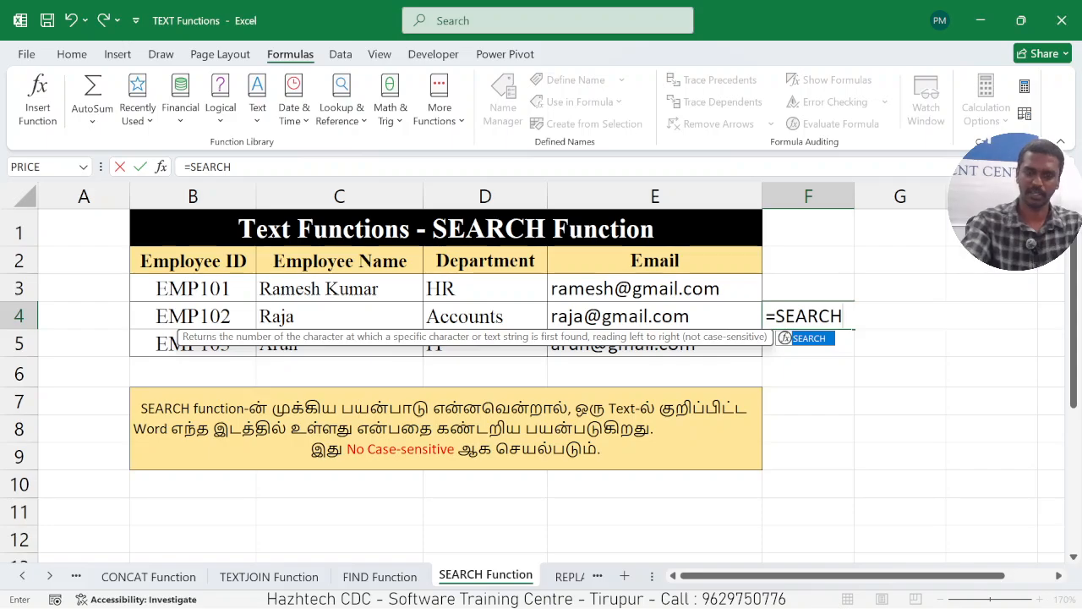
text(()
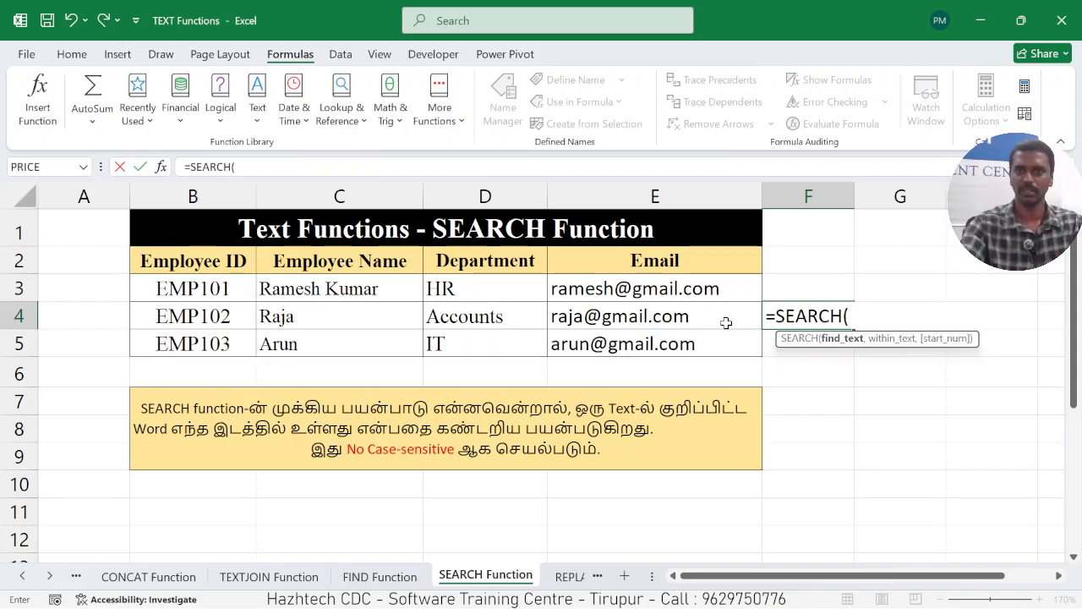
click(590, 288)
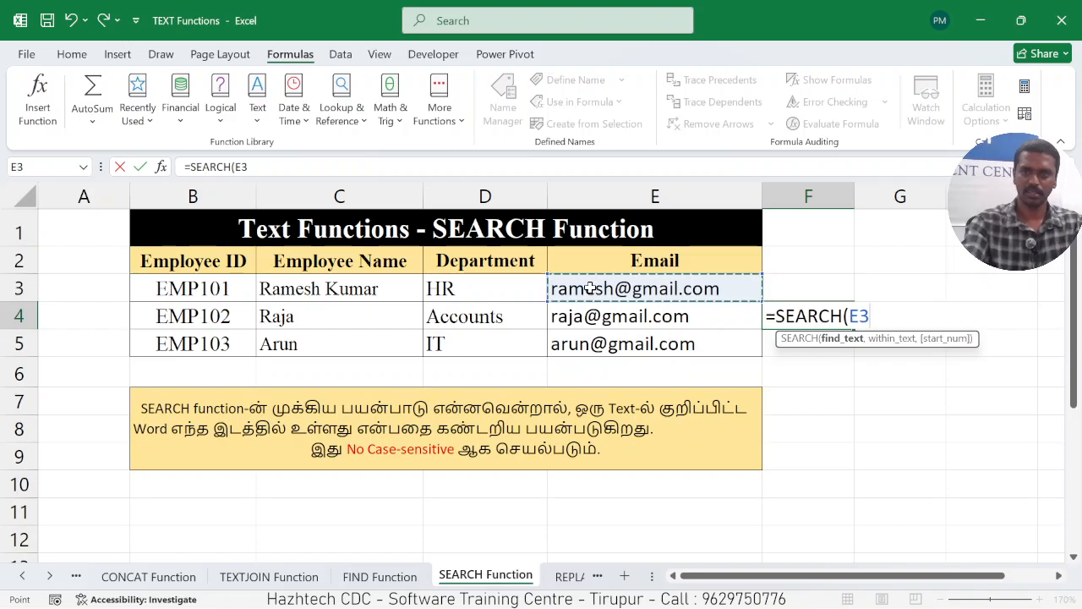
text(,)
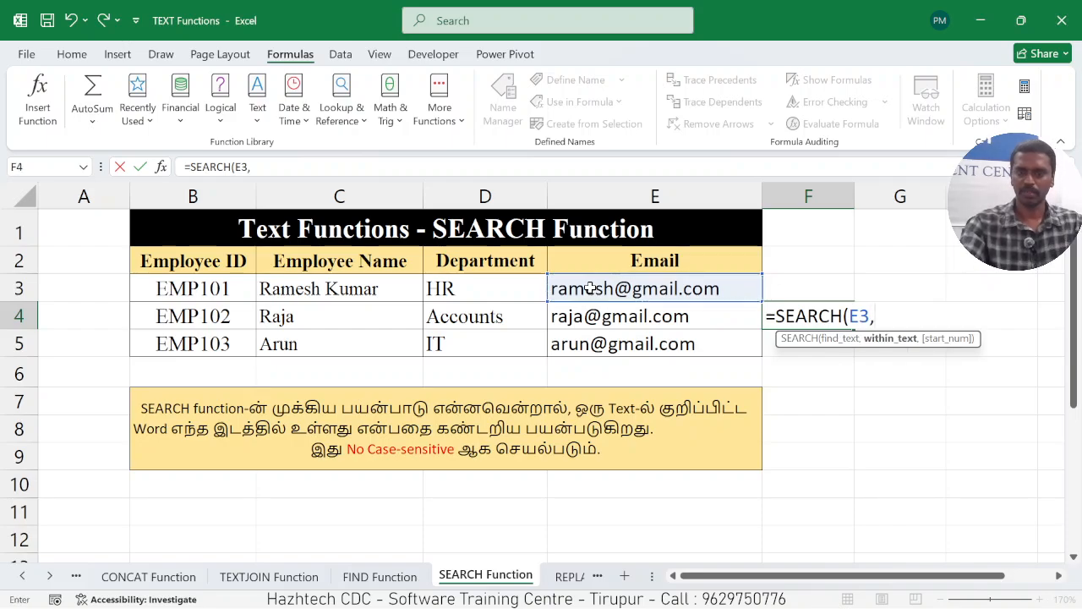
key(BackSpace)
key(BackSpace)
key(BackSpace)
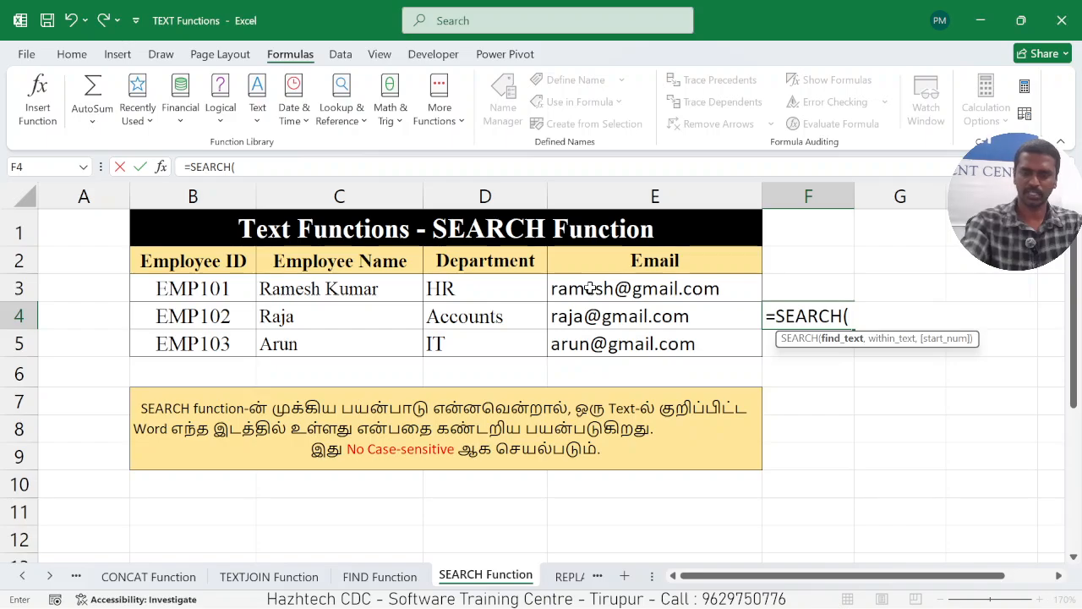
Complete the formula in F4 as =SEARCH("GMAIL",E3), and return to the FIND Function worksheet for comparison.
text("G)
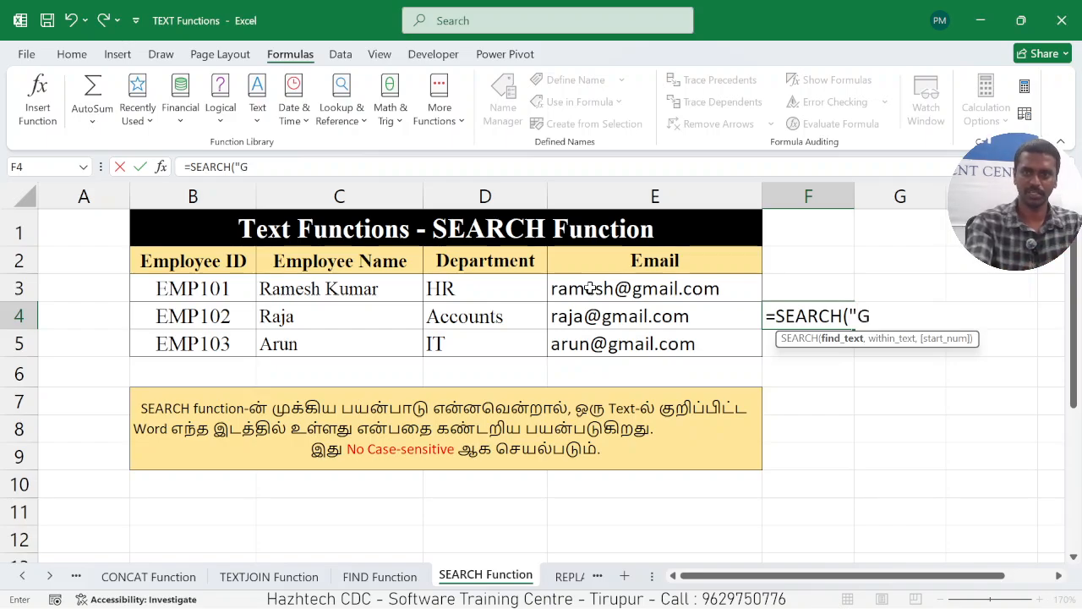
text(MAIL)
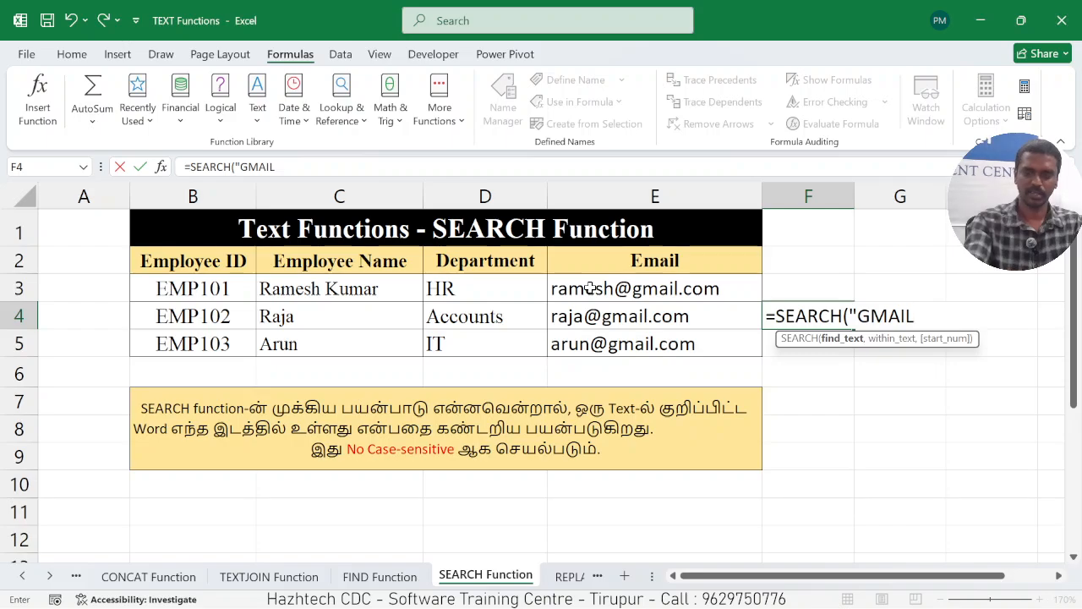
text(",)
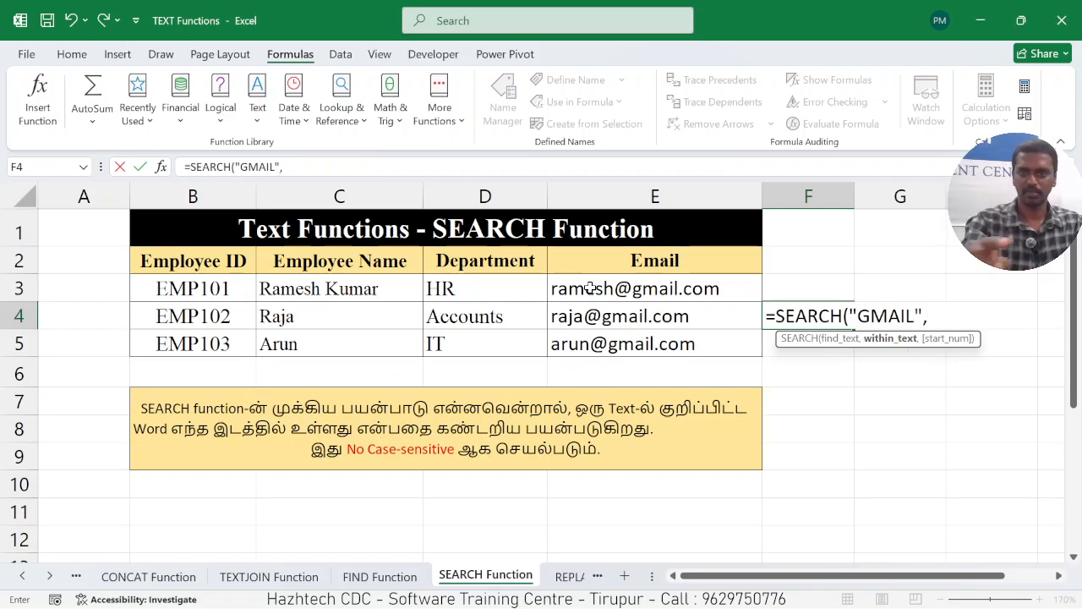
click(636, 291)
text())
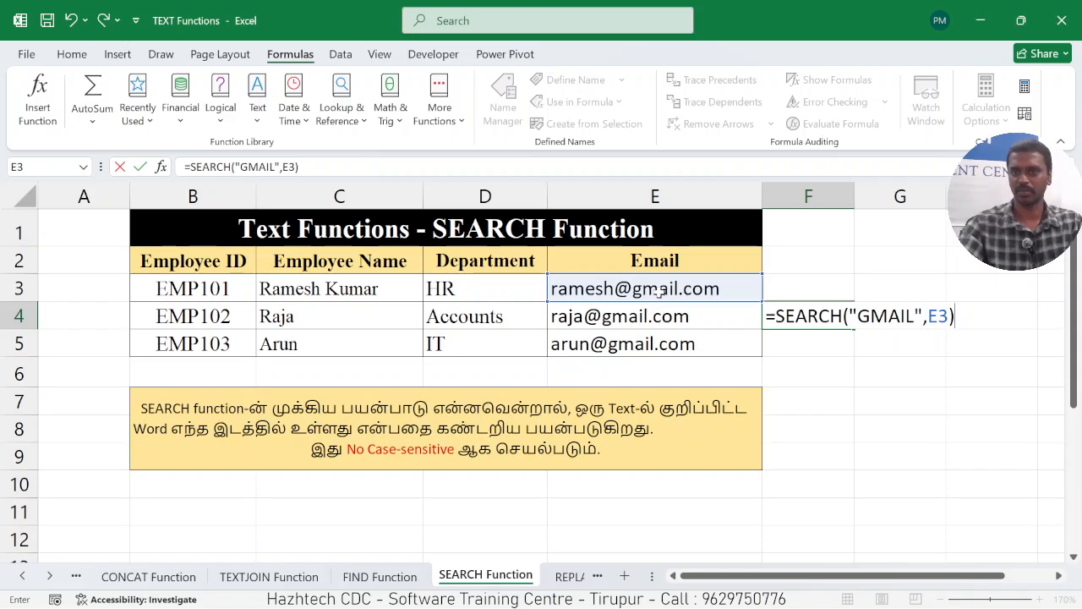
key(Return)
click(815, 318)
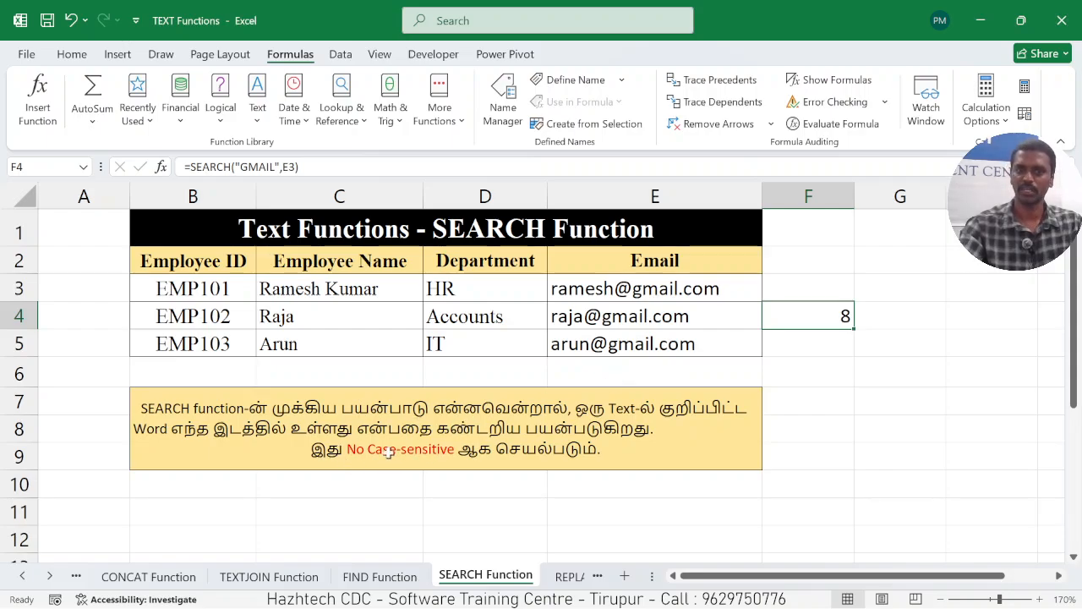
click(399, 578)
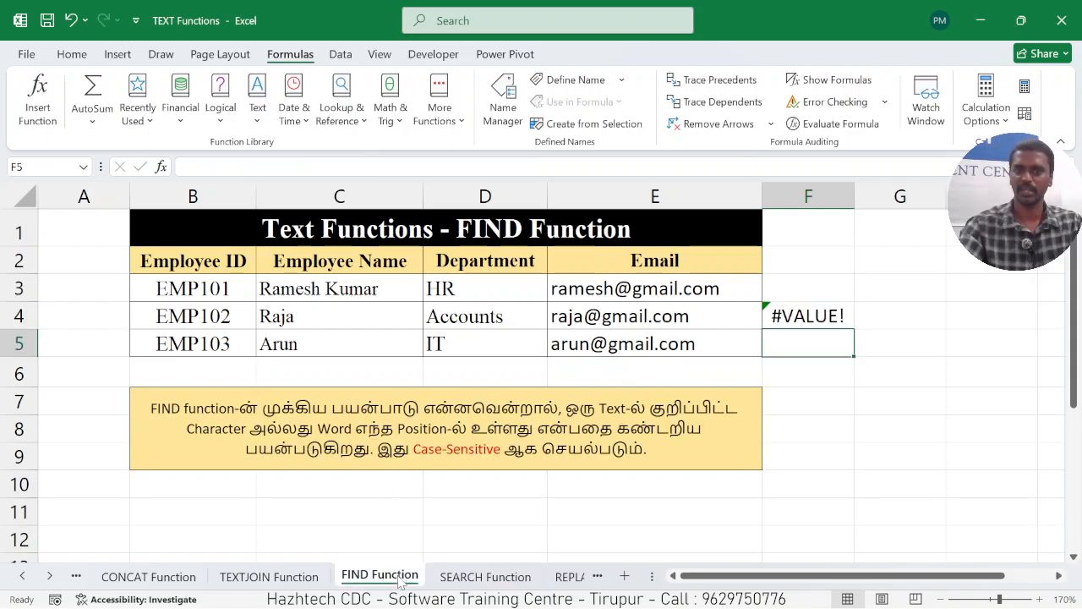
Go to the REPLACE Function worksheet and examine the sample REPLACE formula in cell C6.
click(479, 578)
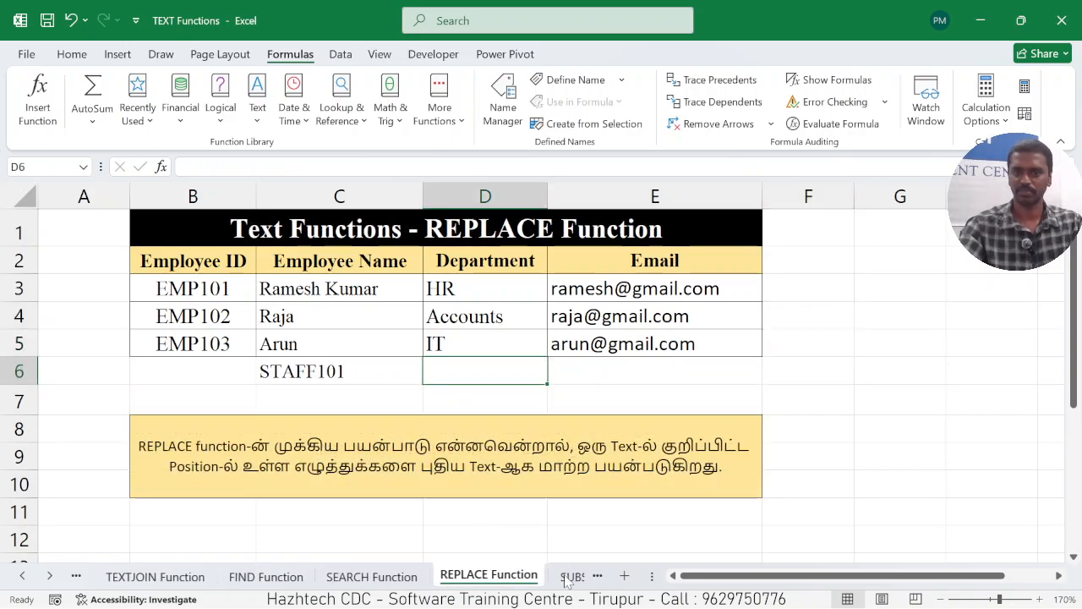
click(569, 576)
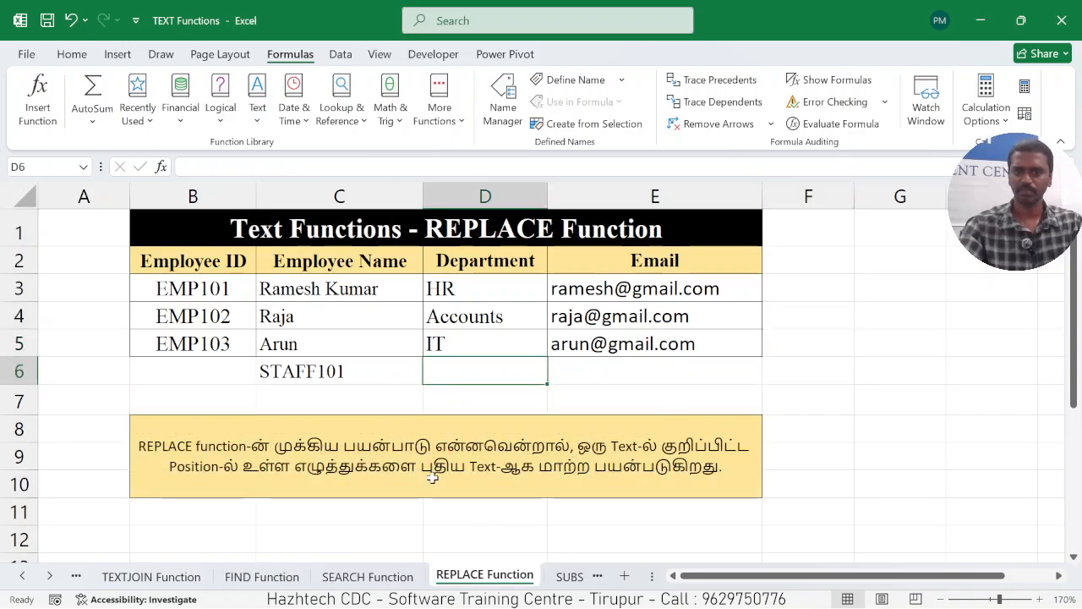
click(350, 370)
click(502, 382)
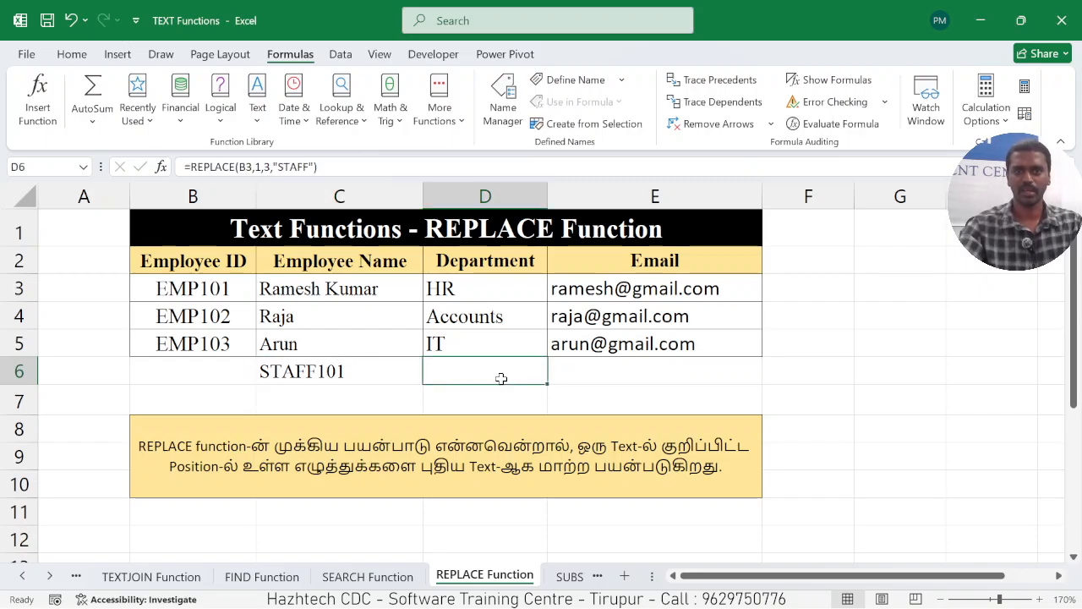
click(339, 373)
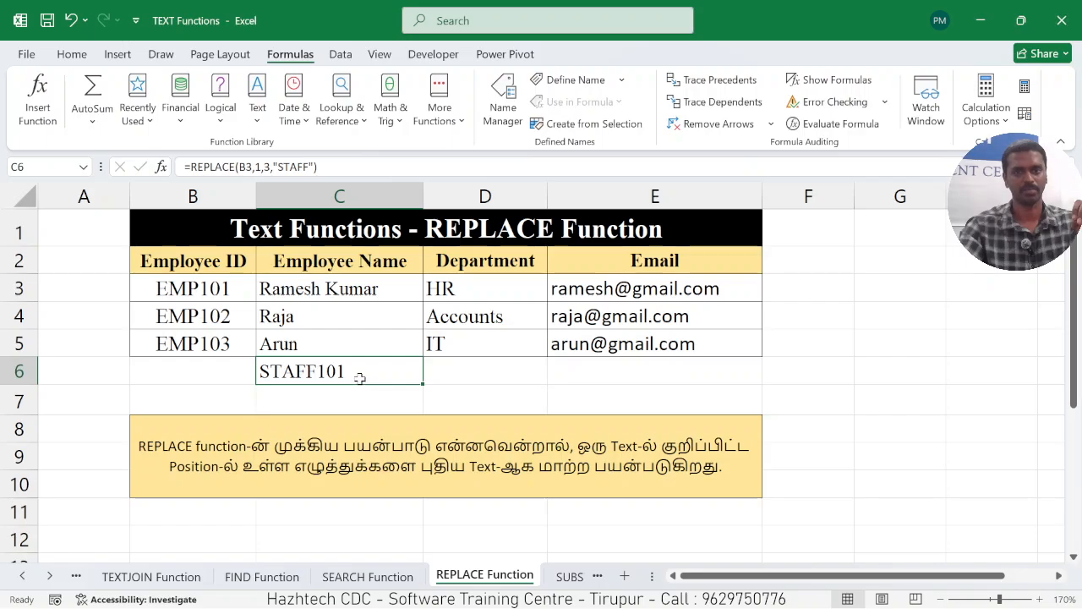
Start a REPLACE formula in cell F3 that takes the employee ID in B3 as the old text.
click(801, 290)
text(=)
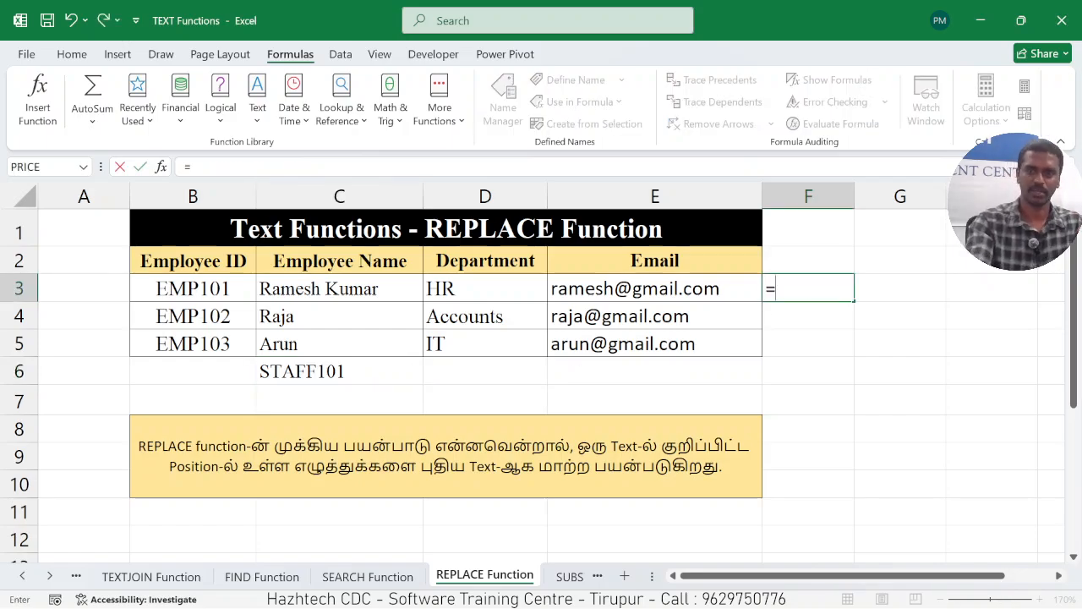
text(REP)
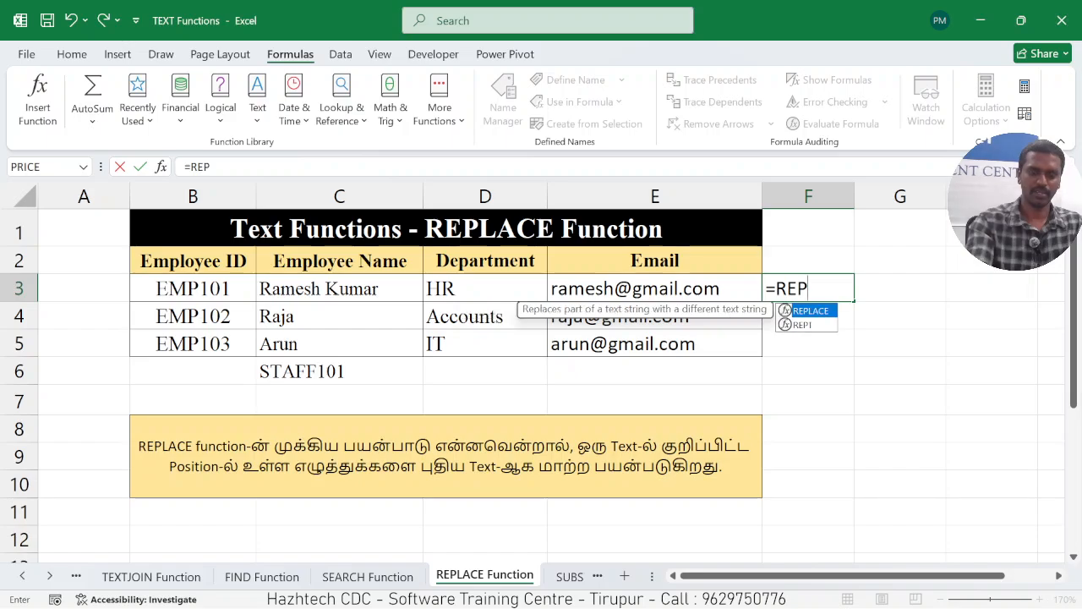
text(L)
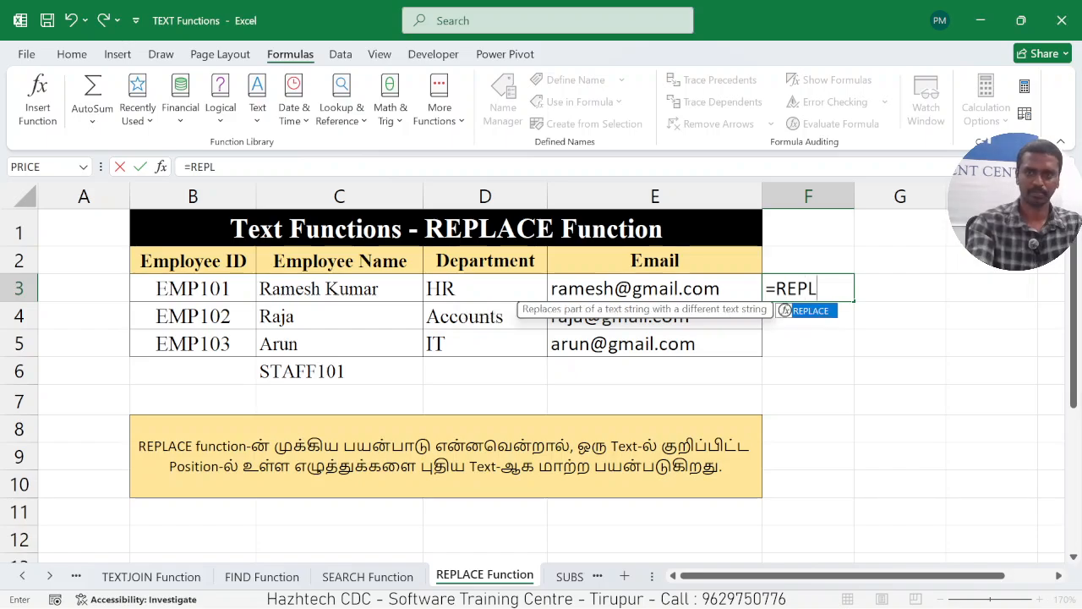
text(ACE()
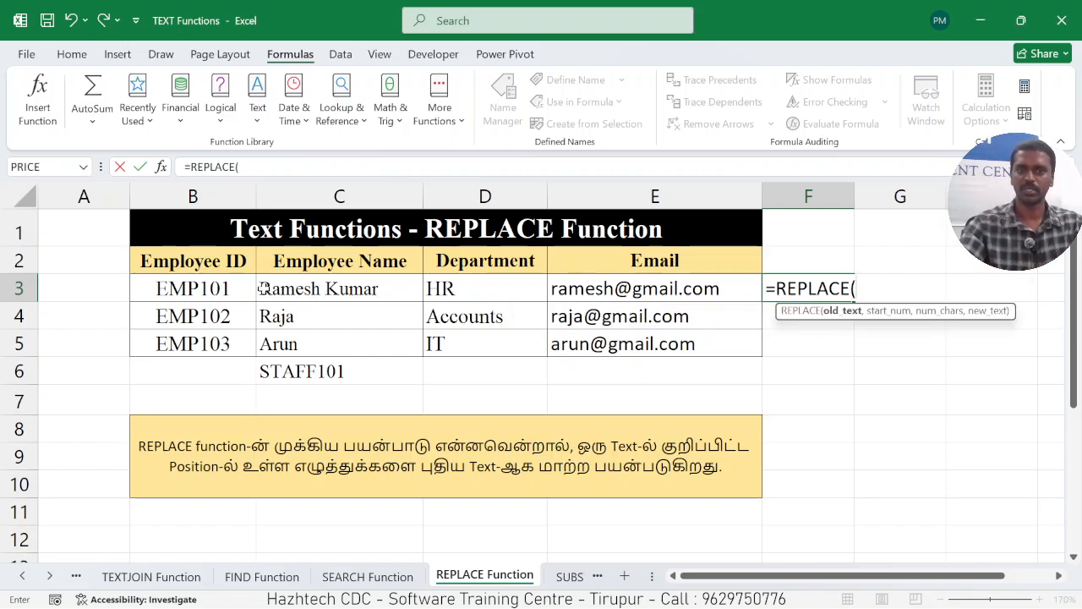
click(213, 289)
text(,)
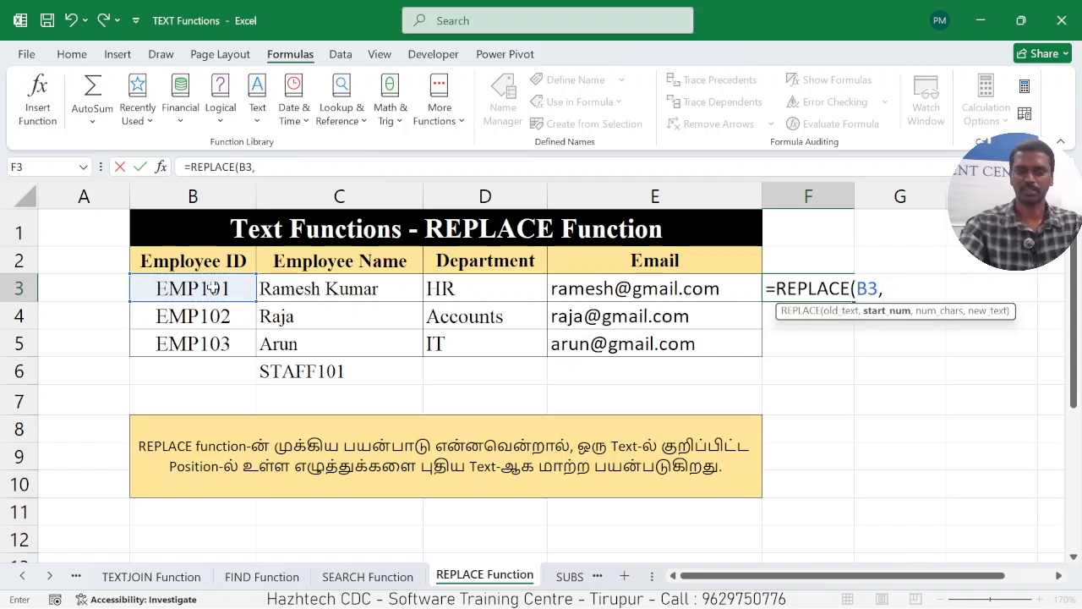
text(1,)
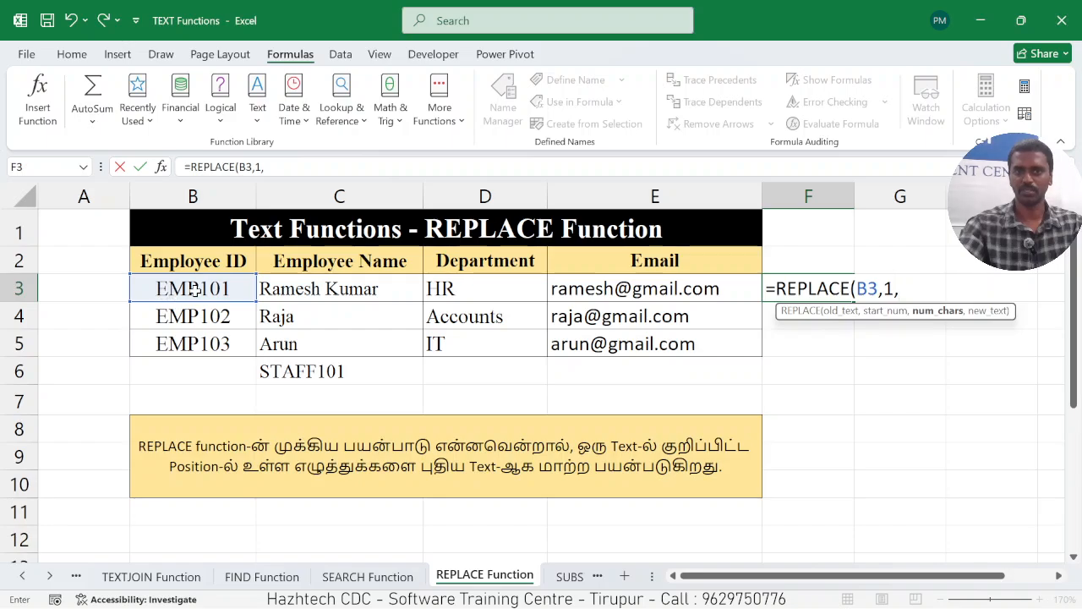
text(3)
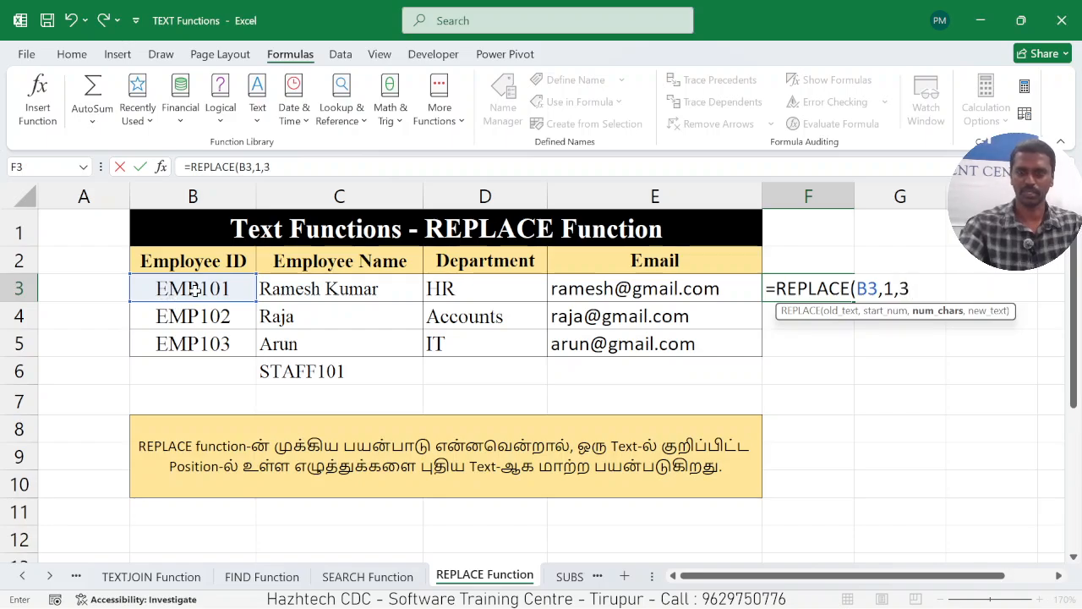
text(,)
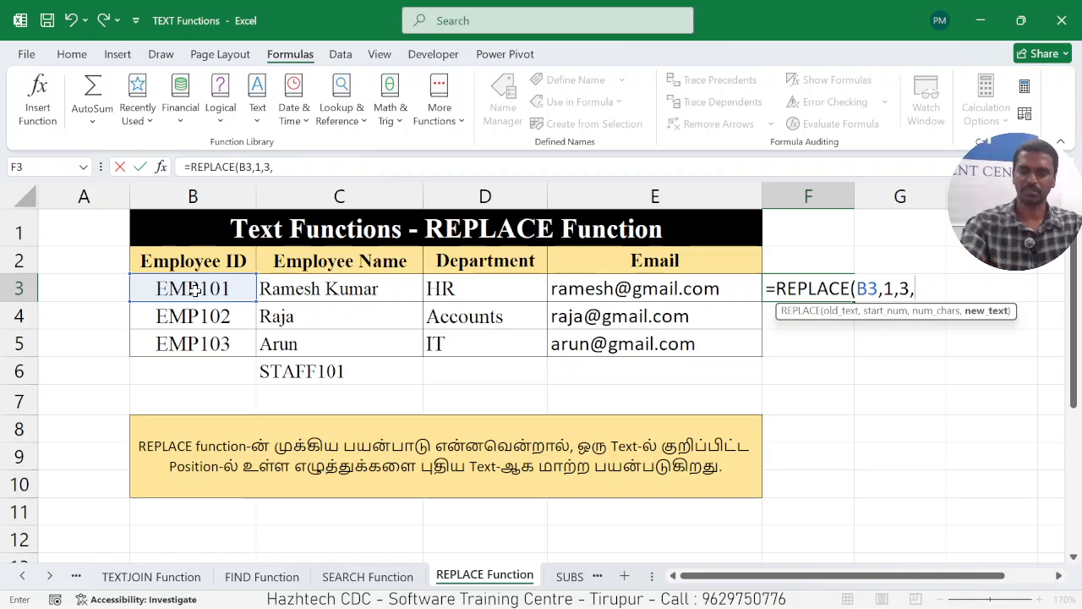
text("S)
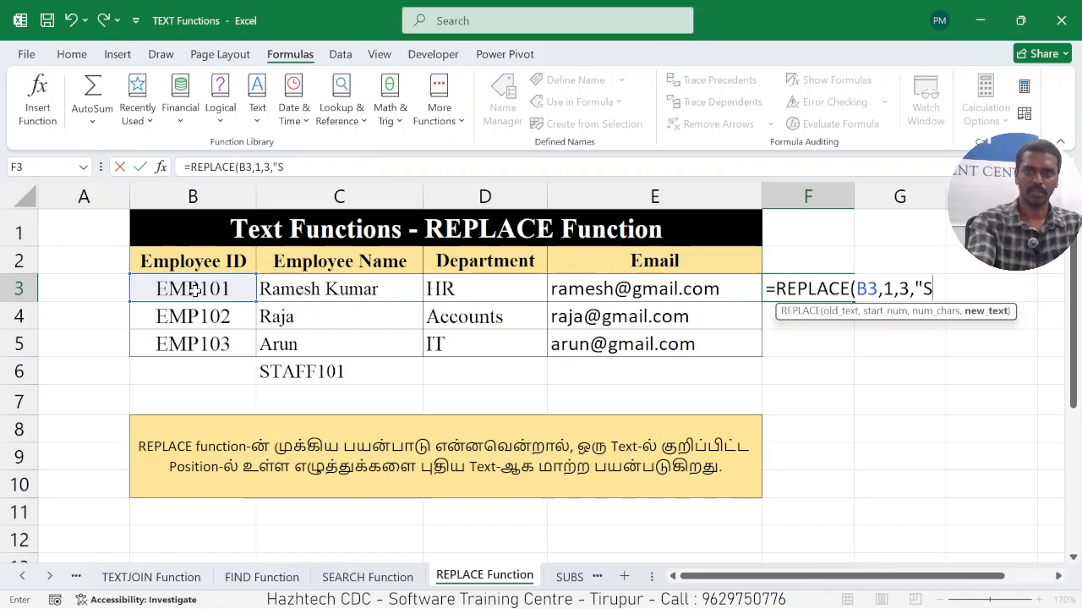
text(TAFF)
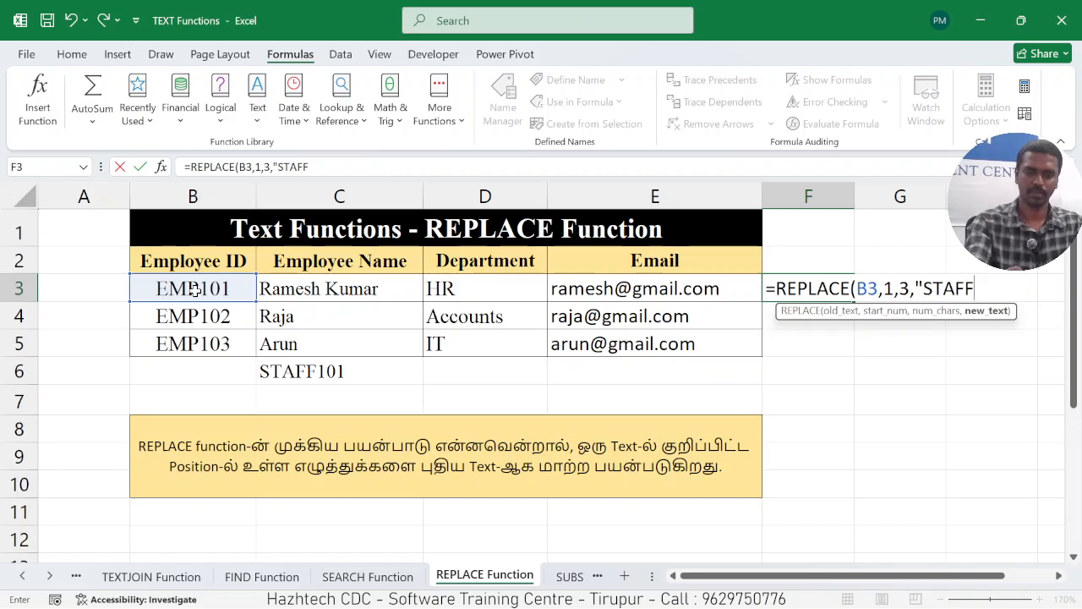
text("))
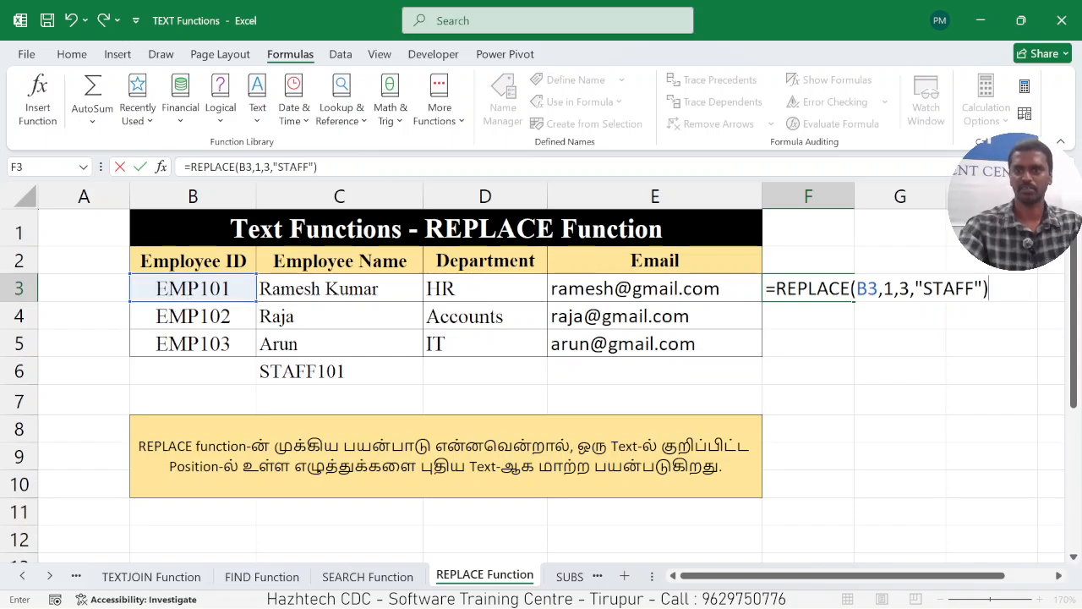
Complete the formula in F3 as =REPLACE(B3,1,3,"STAFF") and enter it.
key(Return)
Fill the REPLACE formula from F3 down to F5 for the remaining employee IDs.
click(801, 289)
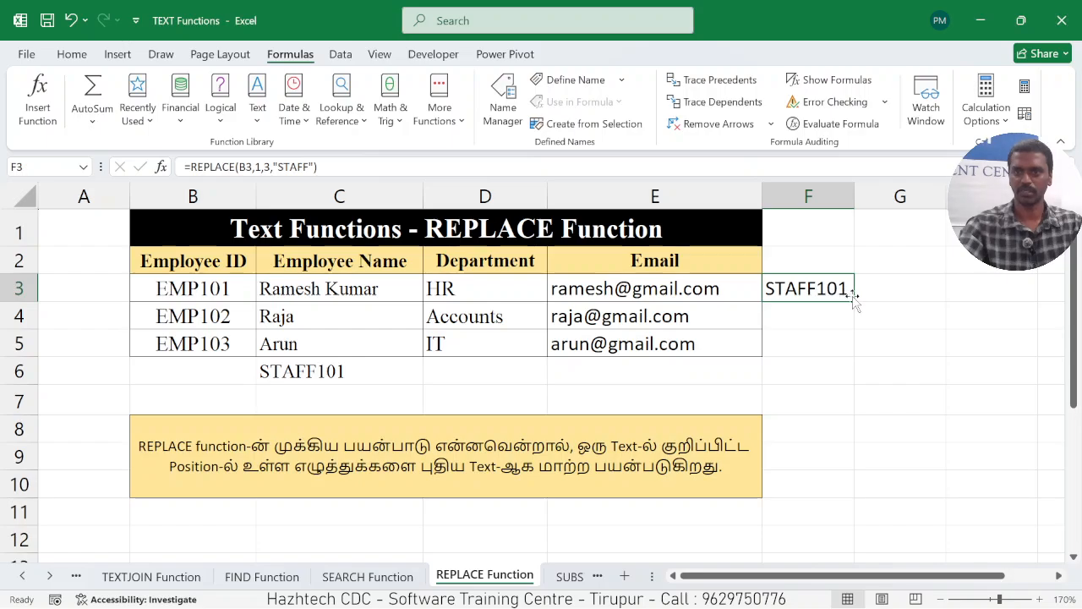
drag(853, 294, 854, 346)
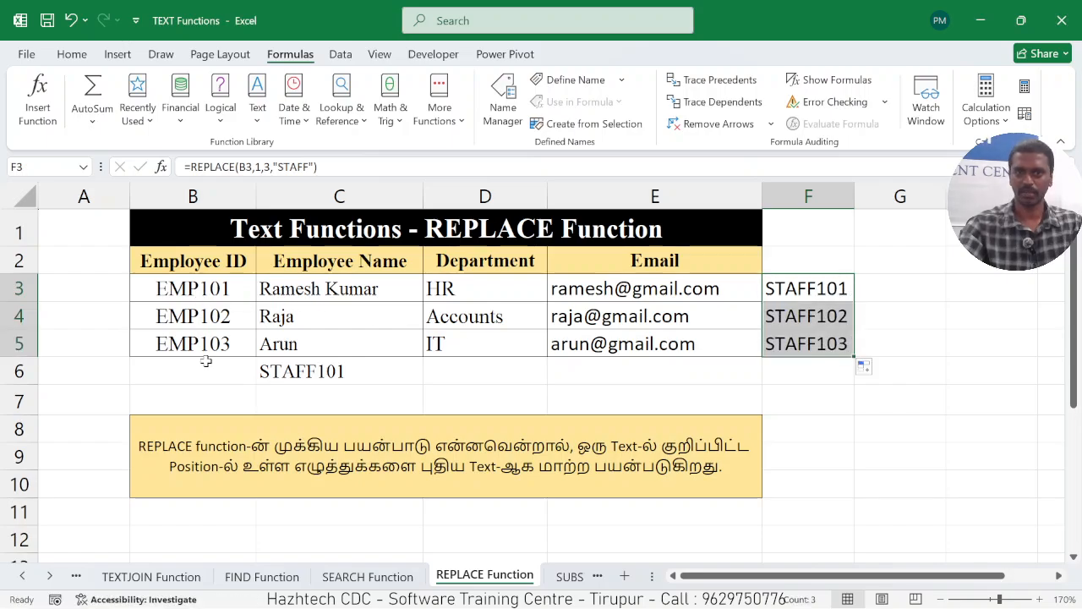
click(801, 388)
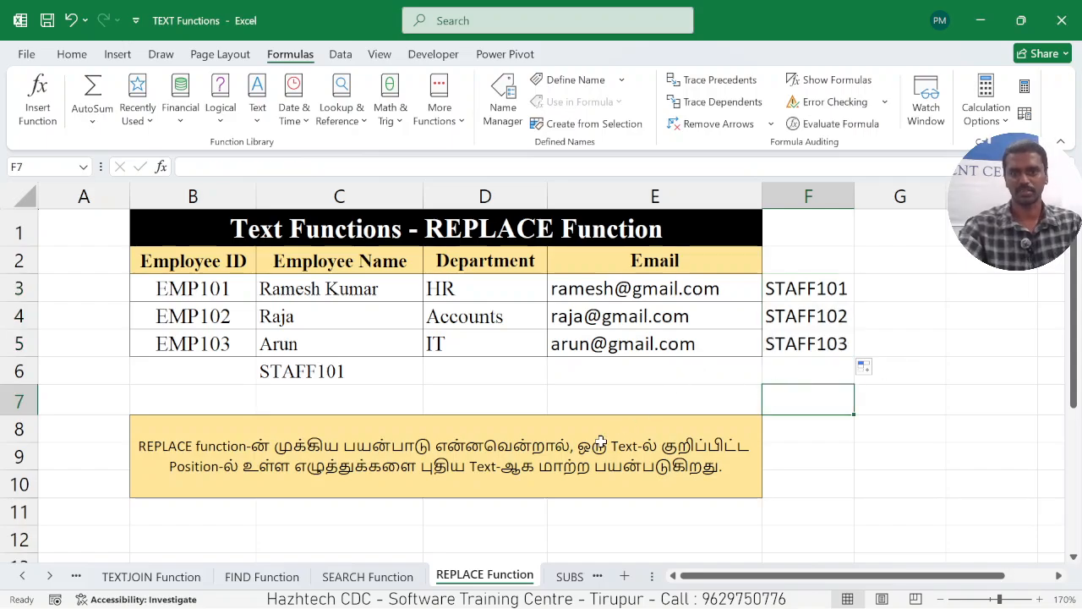
On the SUBSTITUTE Function worksheet, examine each argument of the formula in C6: the source cell, old text and new text.
click(568, 577)
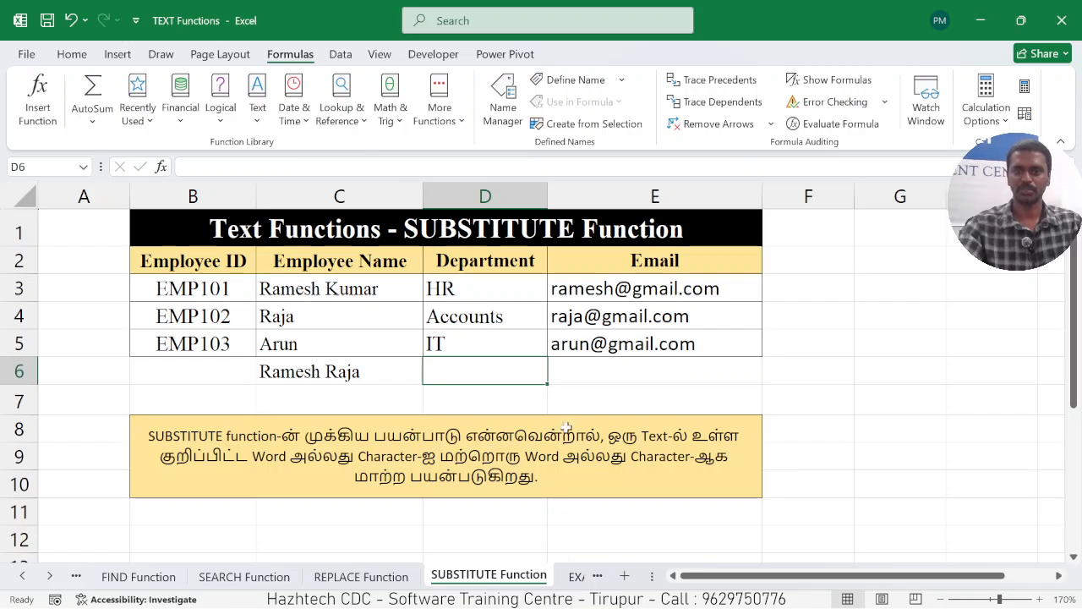
click(712, 387)
click(359, 372)
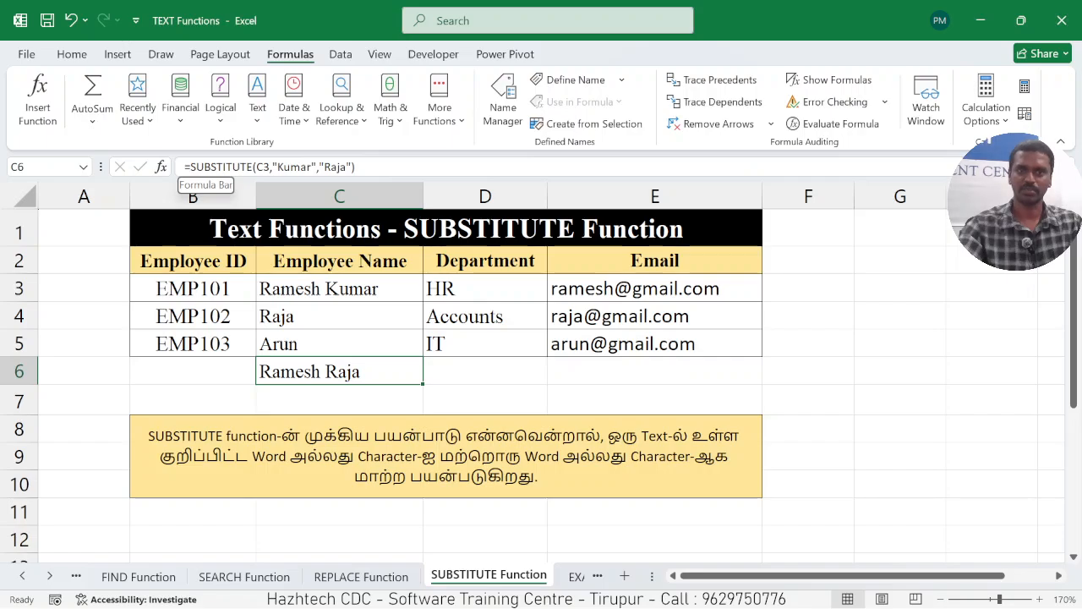
drag(186, 167, 241, 167)
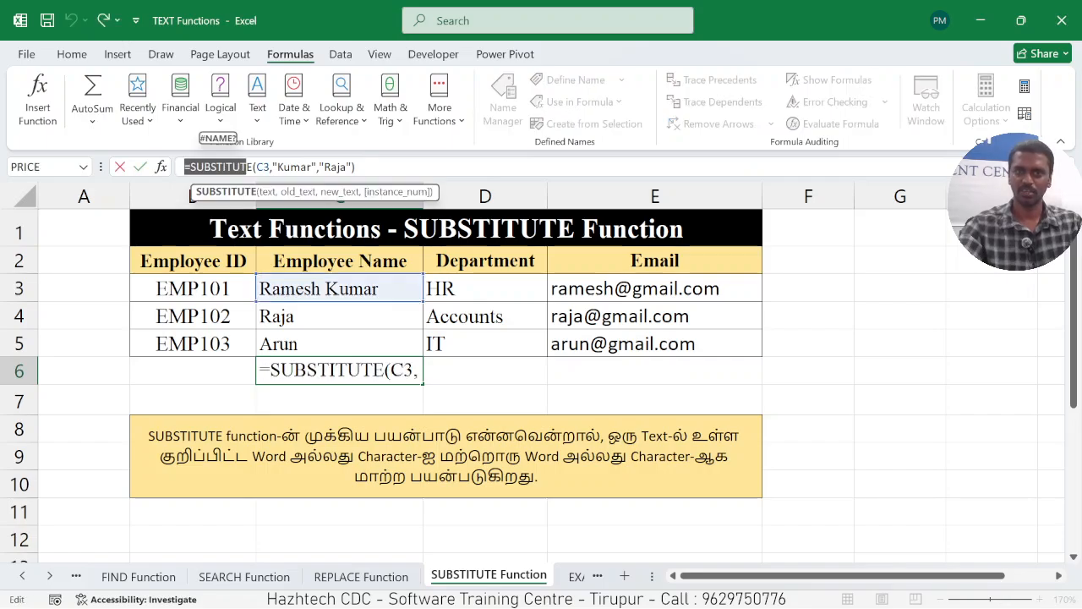
double_click(263, 167)
drag(272, 167, 307, 166)
double_click(334, 166)
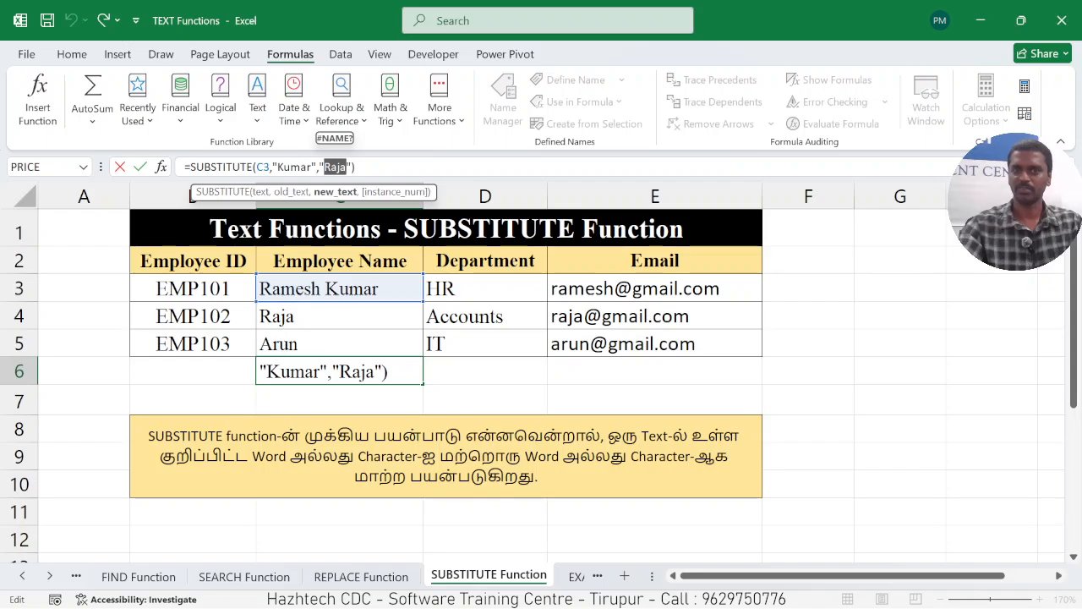
key(Return)
click(362, 372)
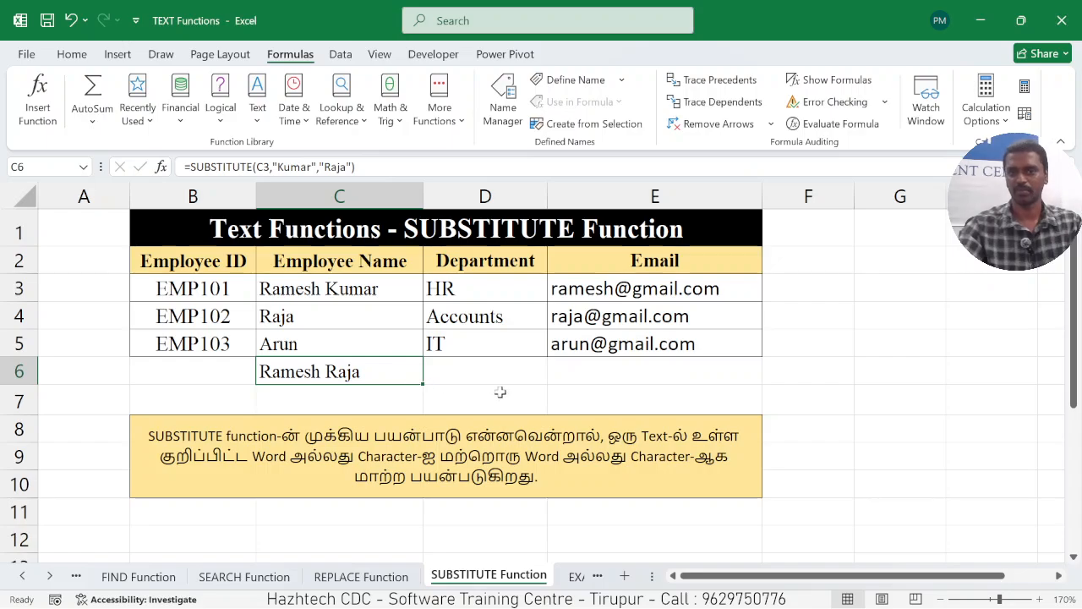
On the EXACT Function worksheet, compare the texts in B3 and C3 and view the EXACT formula in D3.
click(575, 577)
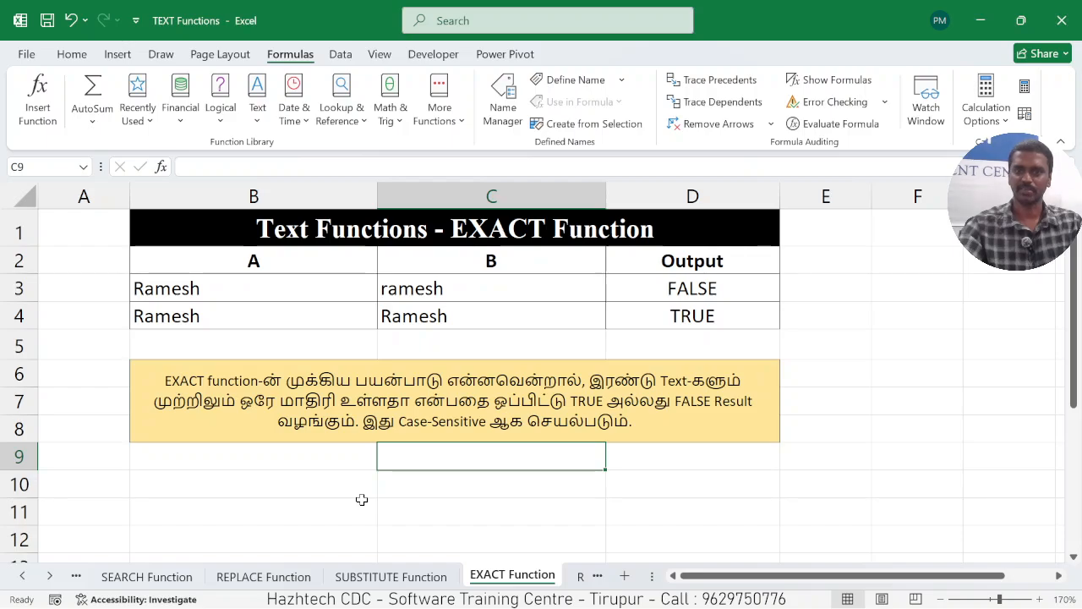
click(270, 285)
click(423, 292)
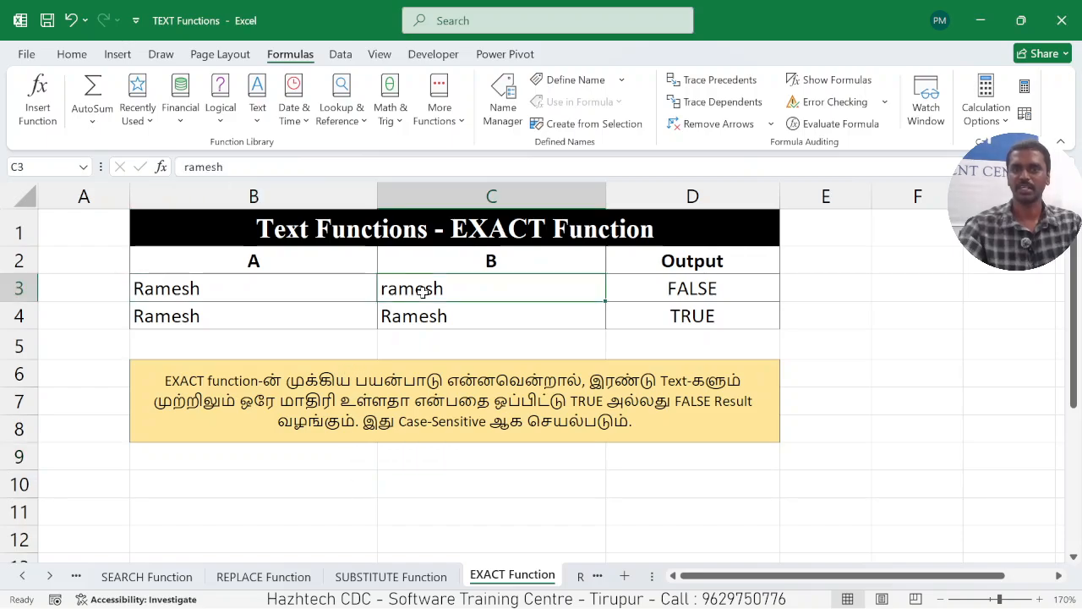
click(241, 292)
click(423, 301)
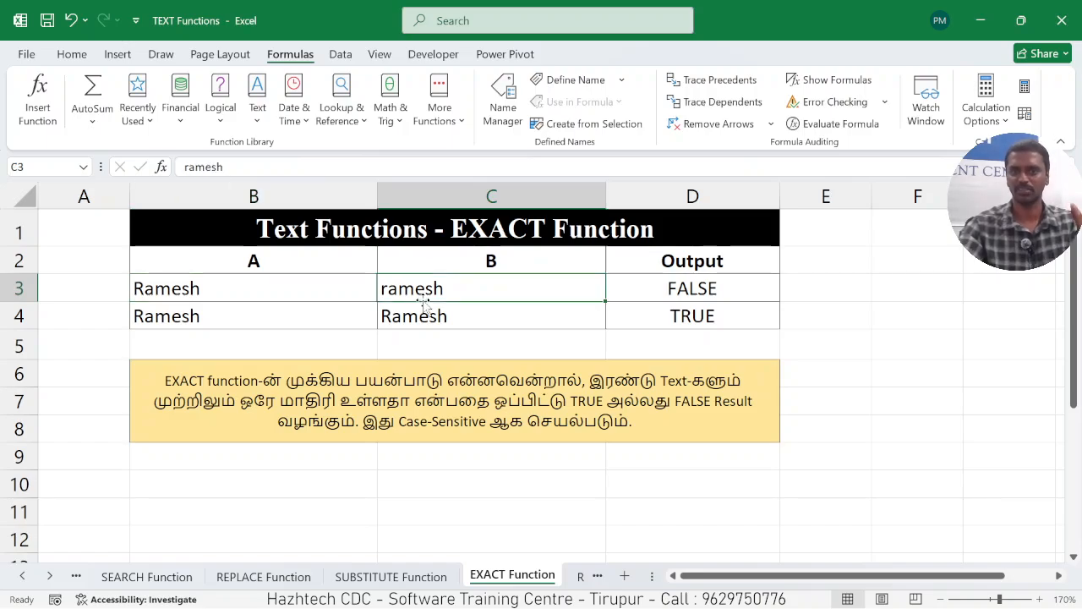
click(148, 291)
click(387, 294)
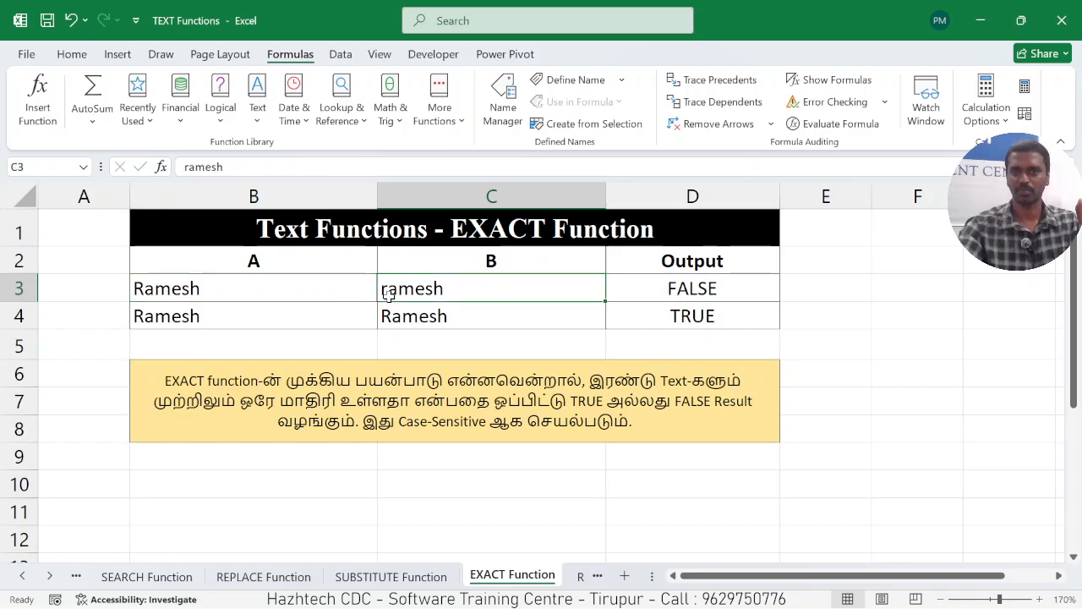
click(639, 288)
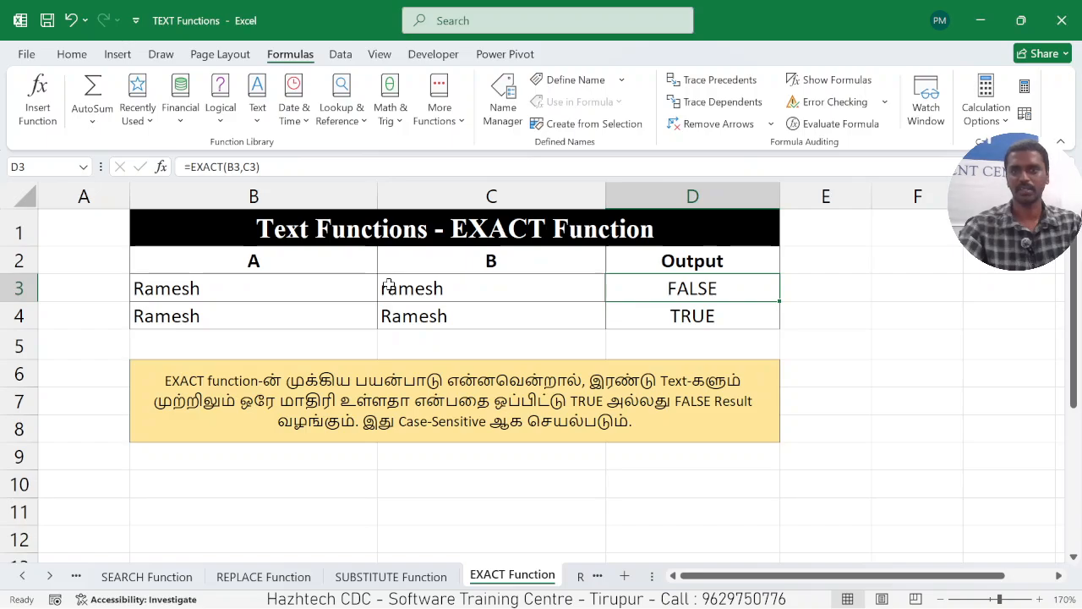
Compare the texts in B4 and C4 and view the EXACT formula in D4.
click(226, 316)
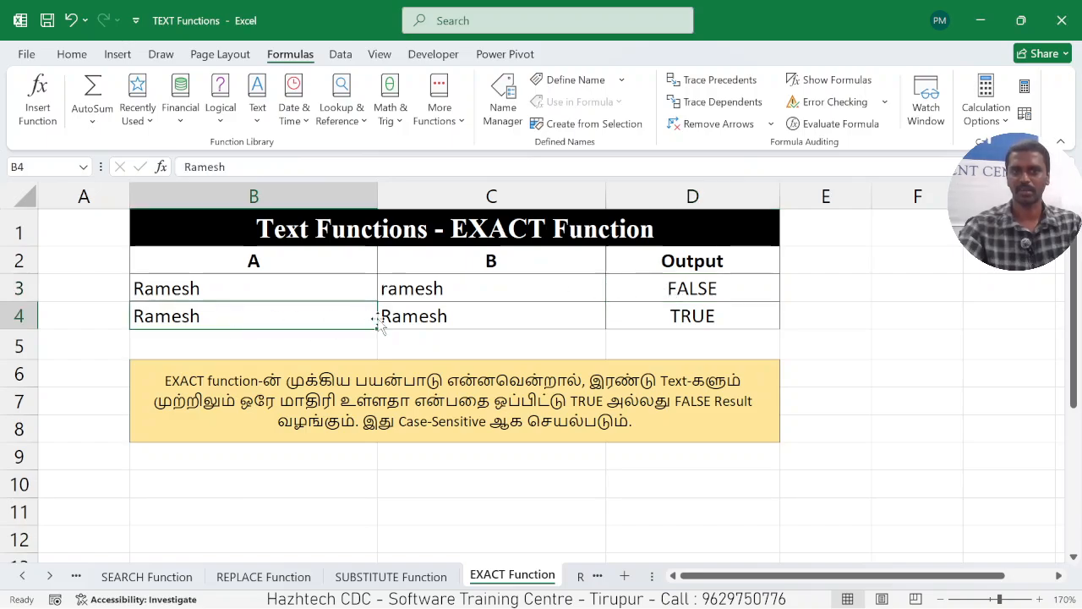
click(456, 314)
click(656, 312)
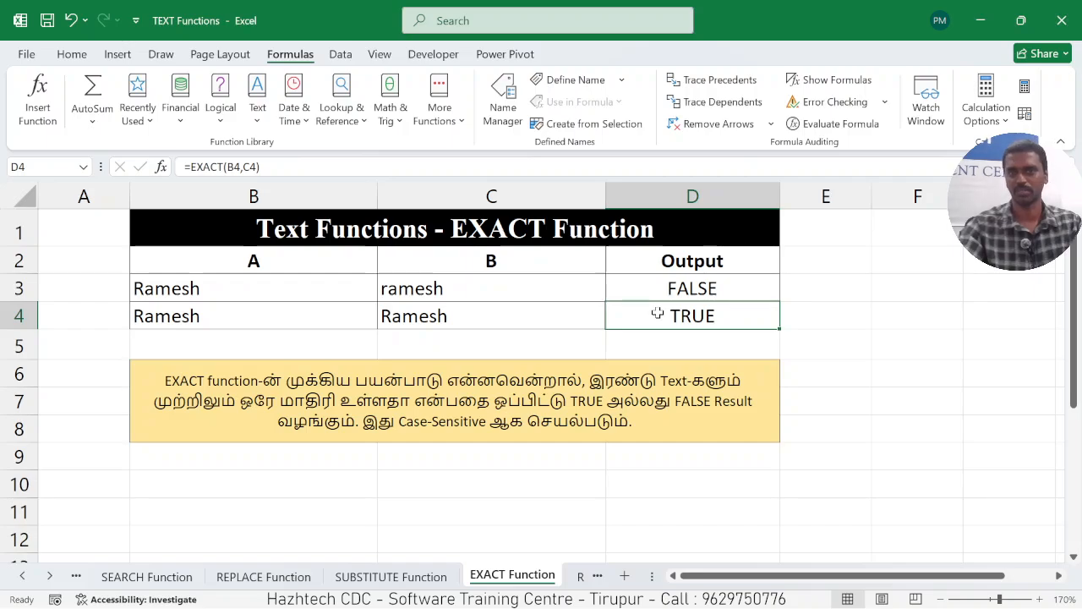
click(542, 345)
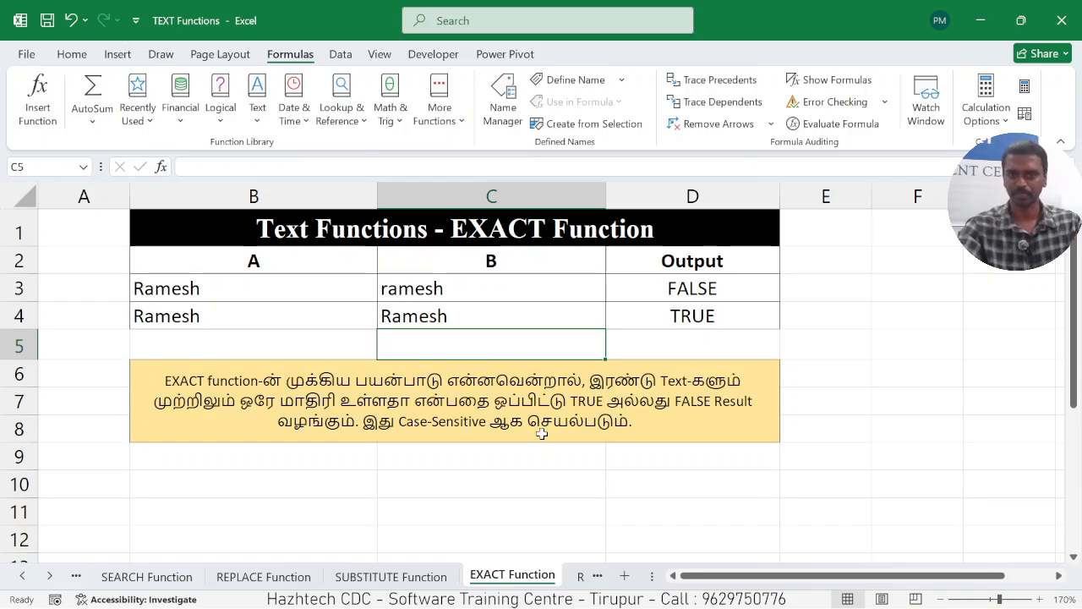
On the REPT Function worksheet, enter =REPT(" - ",10) in the merged cell B2 to repeat the spaced dash.
click(581, 576)
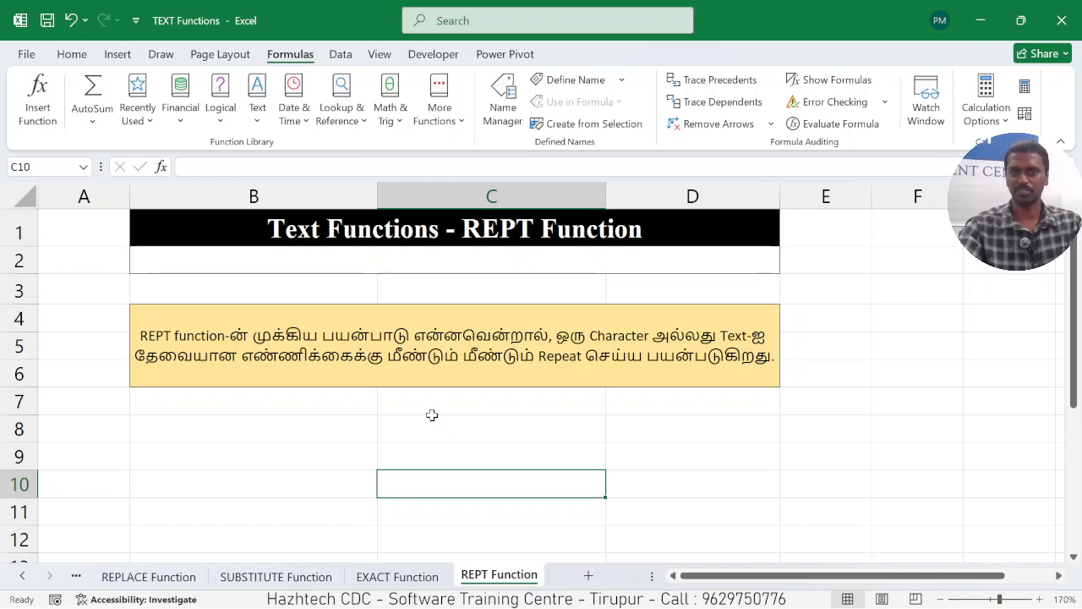
click(387, 267)
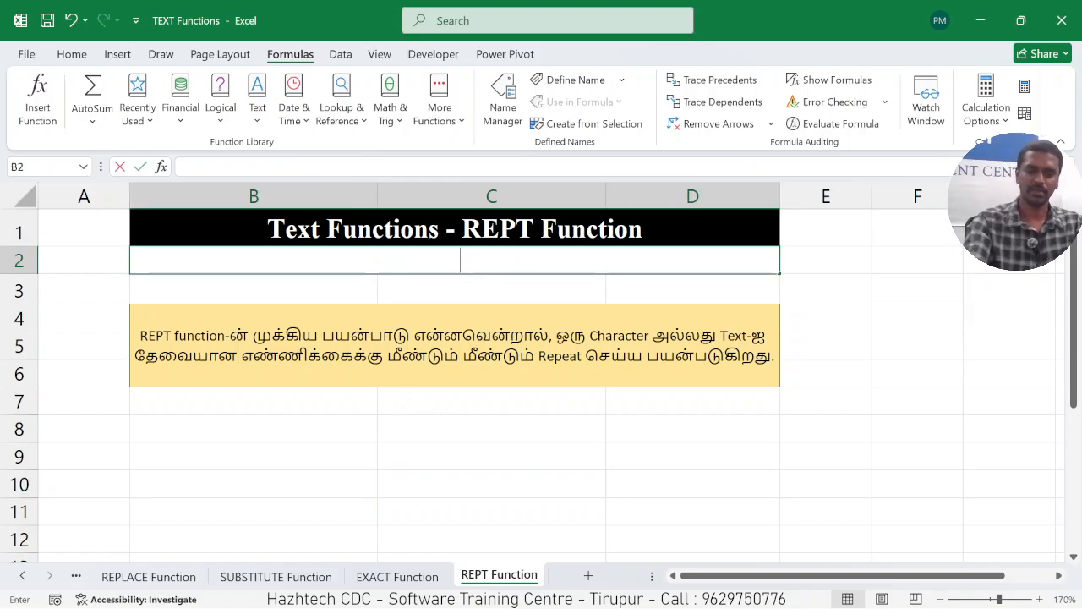
text(=REPT()
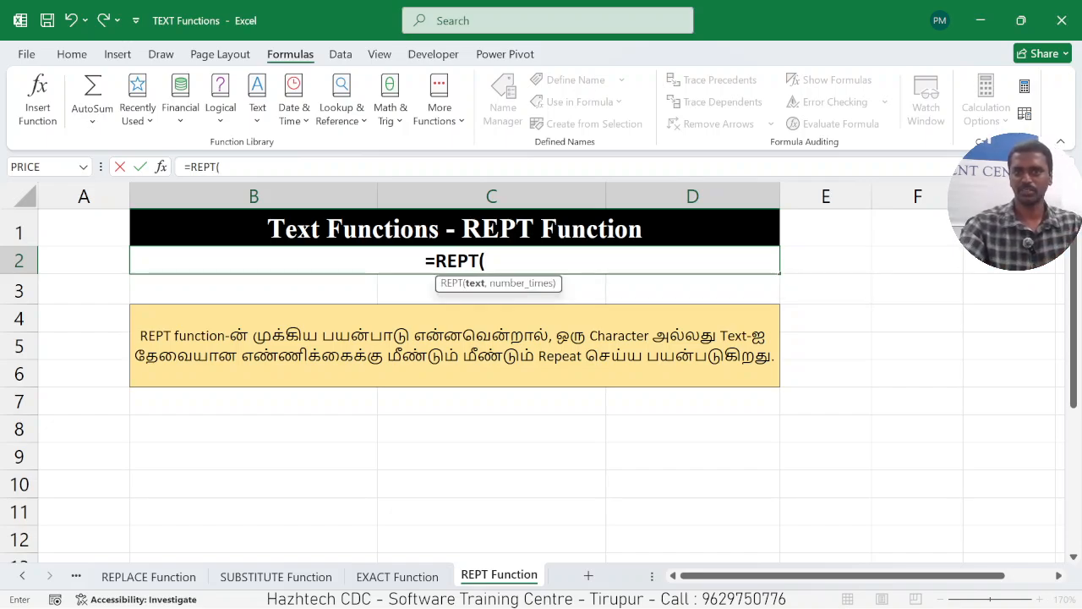
text(")
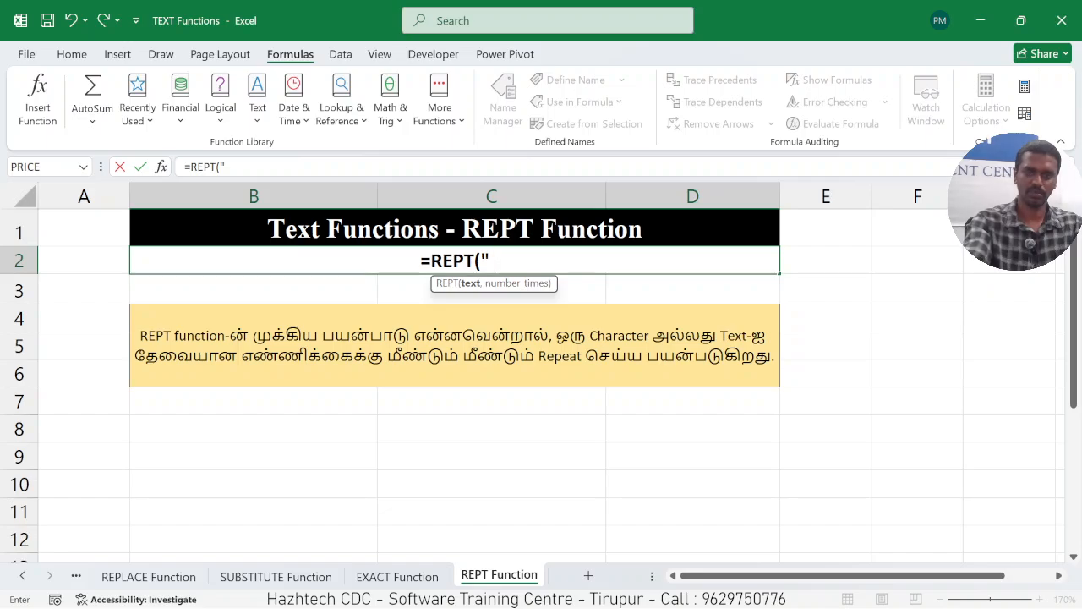
text( - ")
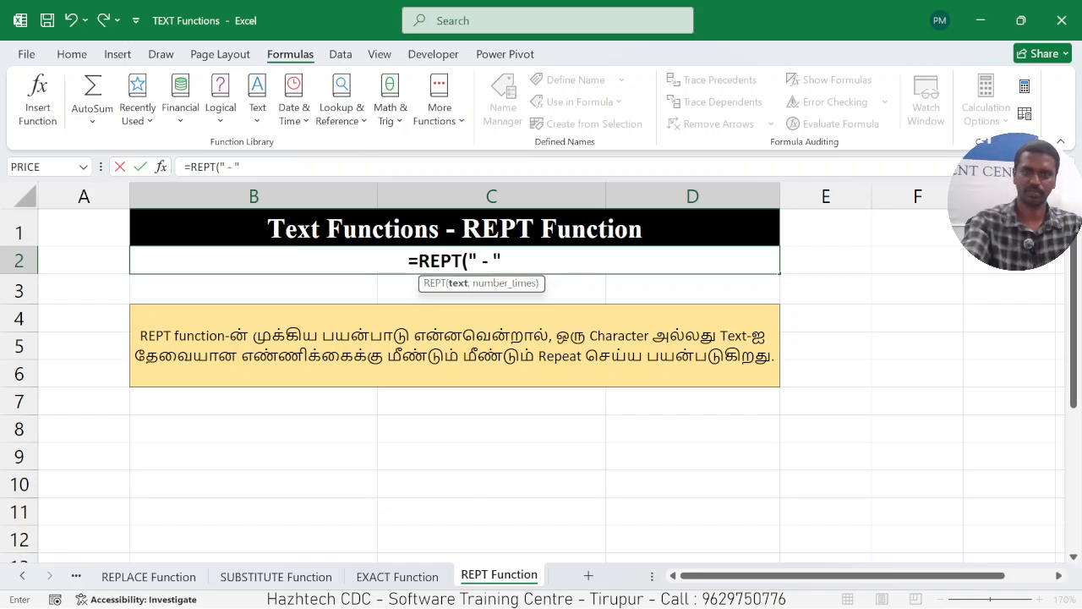
text(,)
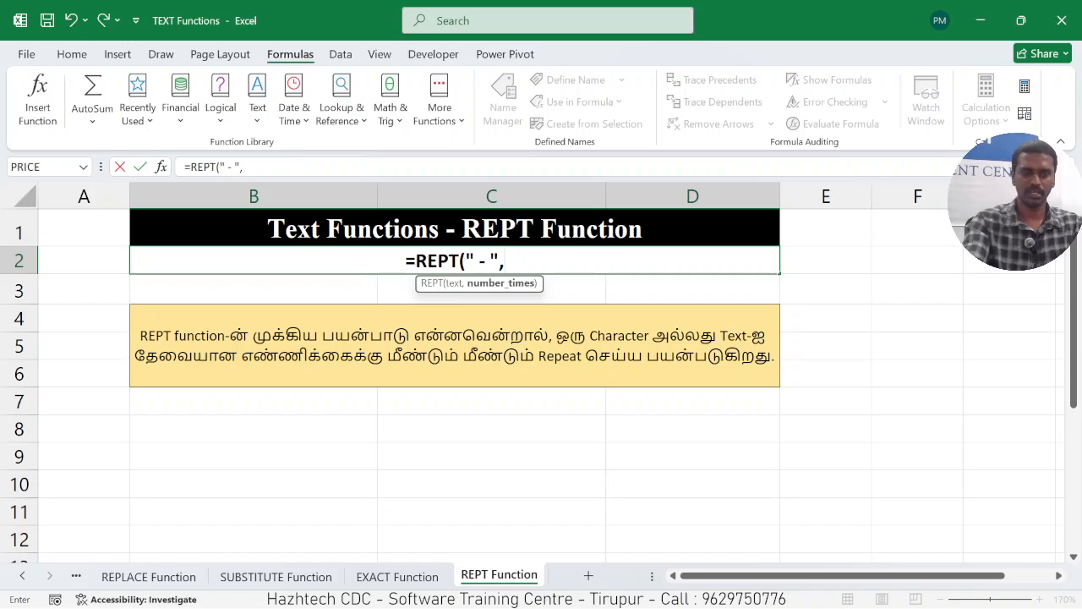
text(10))
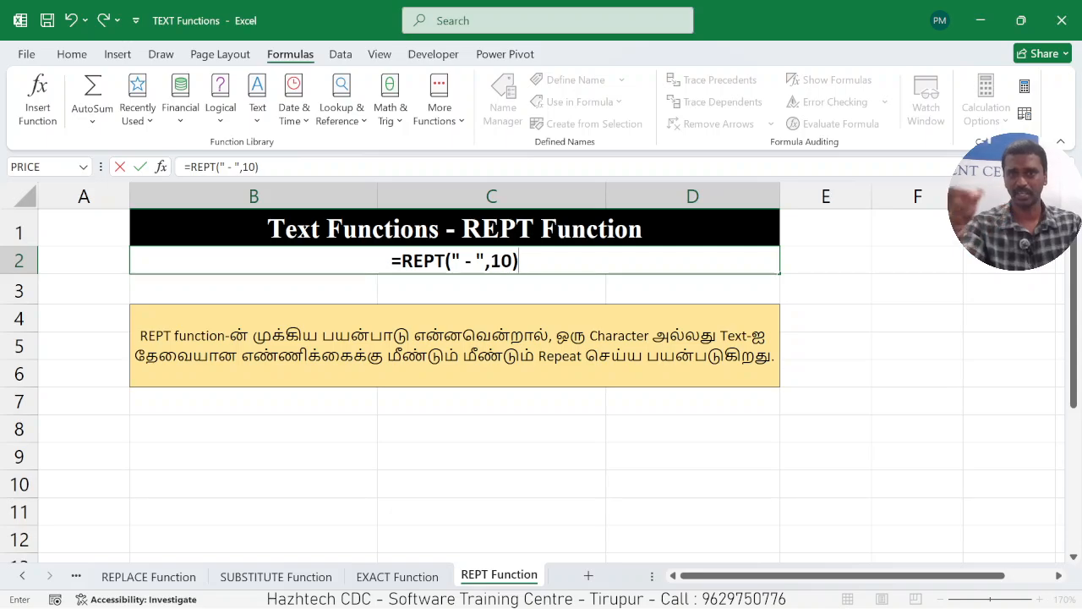
key(Return)
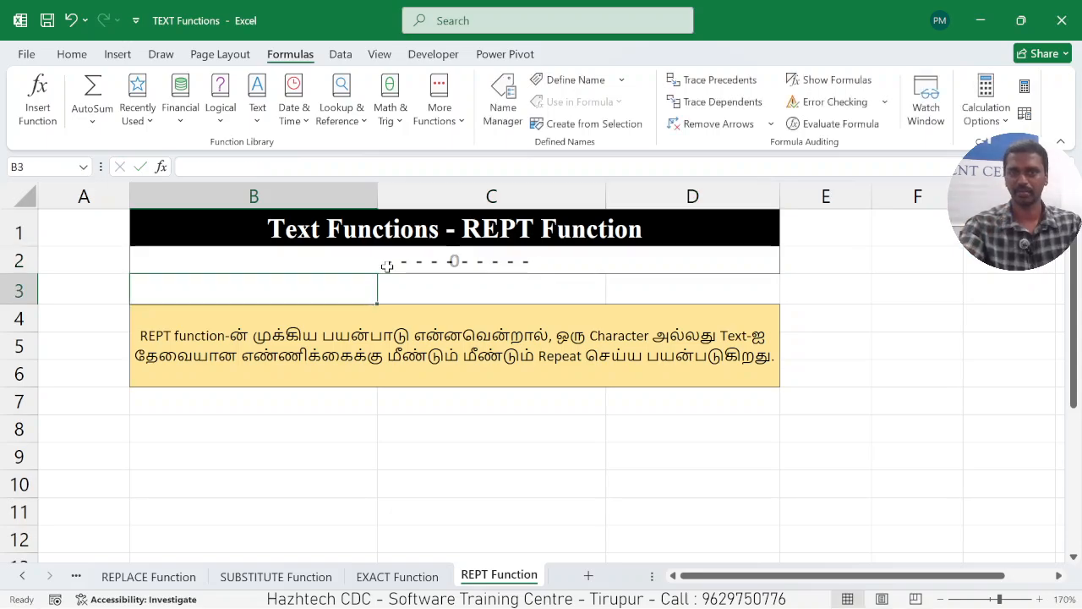
Review the REPT formula in B2 against its output, ending on the empty cell C8.
click(465, 296)
click(565, 259)
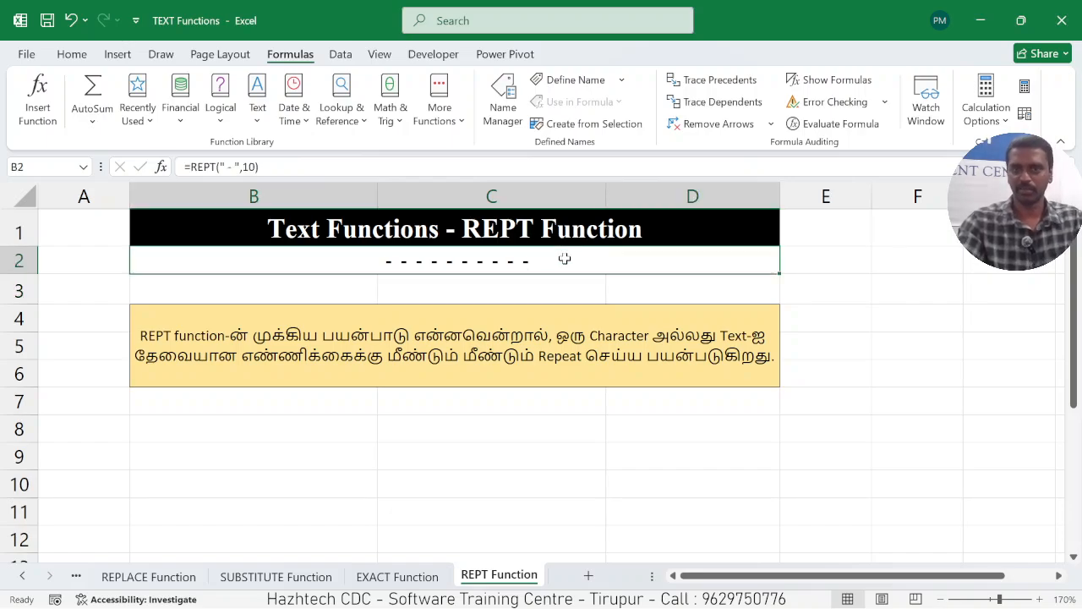
click(526, 428)
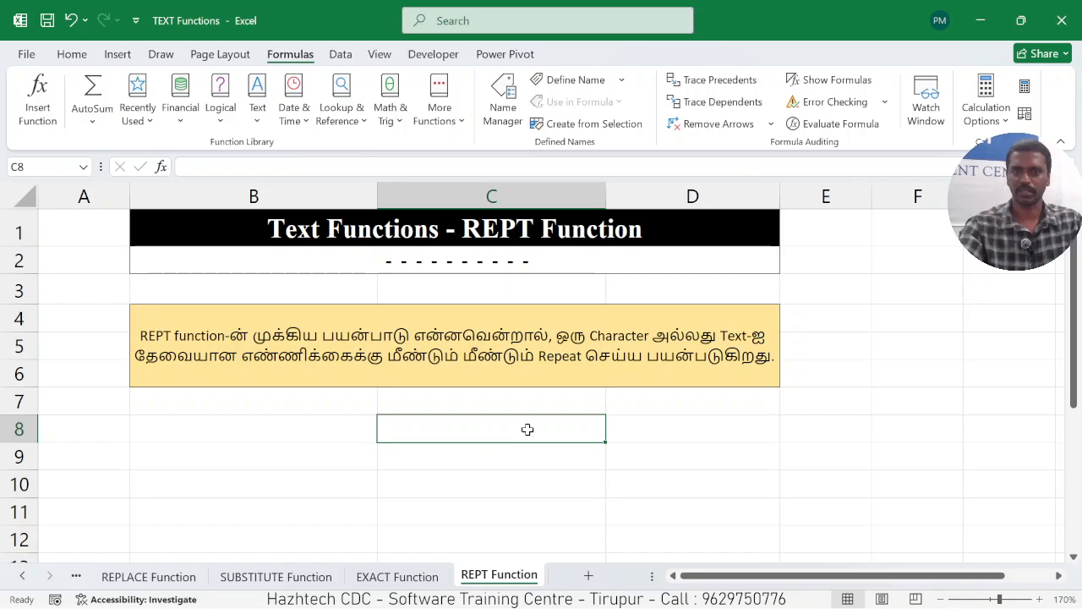